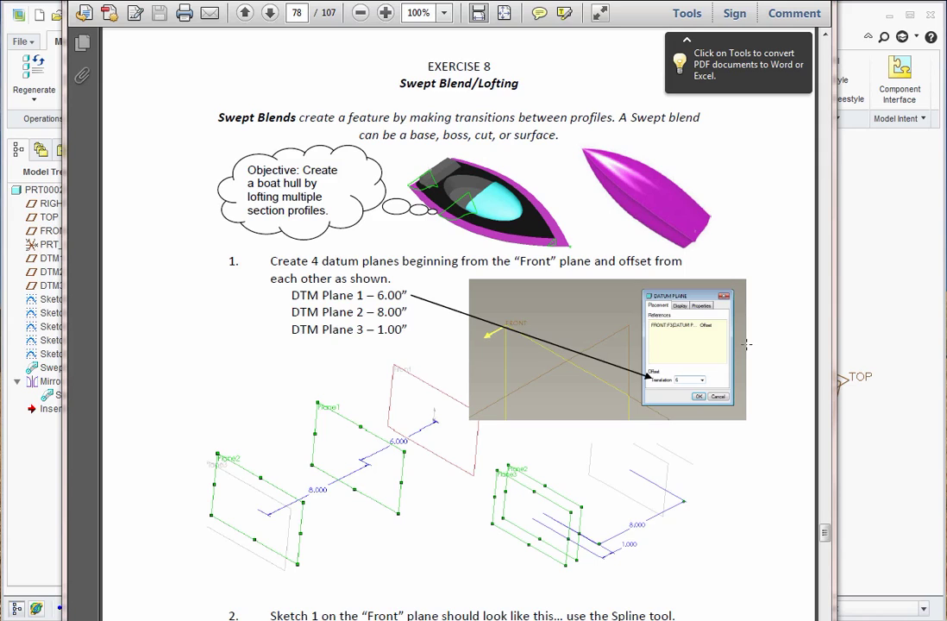
Close the mirrored hull part in Creo Parametric
left_click(858, 336)
mouse_move(603, 269)
middle_mouse_down()
mouse_move(608, 386)
mouse_move(615, 378)
mouse_move(582, 281)
mouse_move(573, 283)
mouse_move(602, 385)
mouse_move(570, 403)
mouse_move(568, 387)
mouse_move(587, 374)
mouse_move(564, 313)
mouse_move(581, 395)
middle_mouse_up()
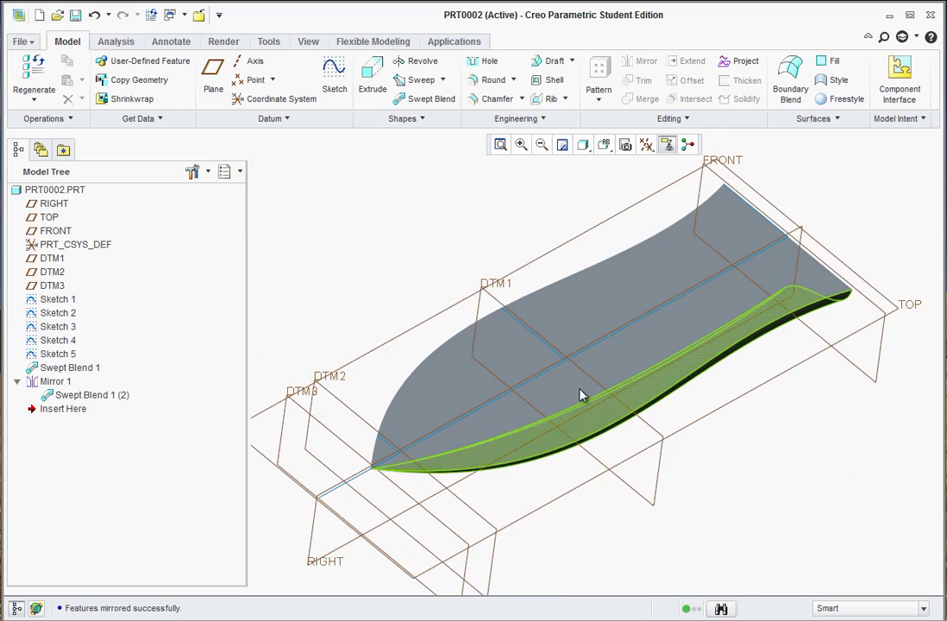
left_click(19, 40)
left_click(46, 211)
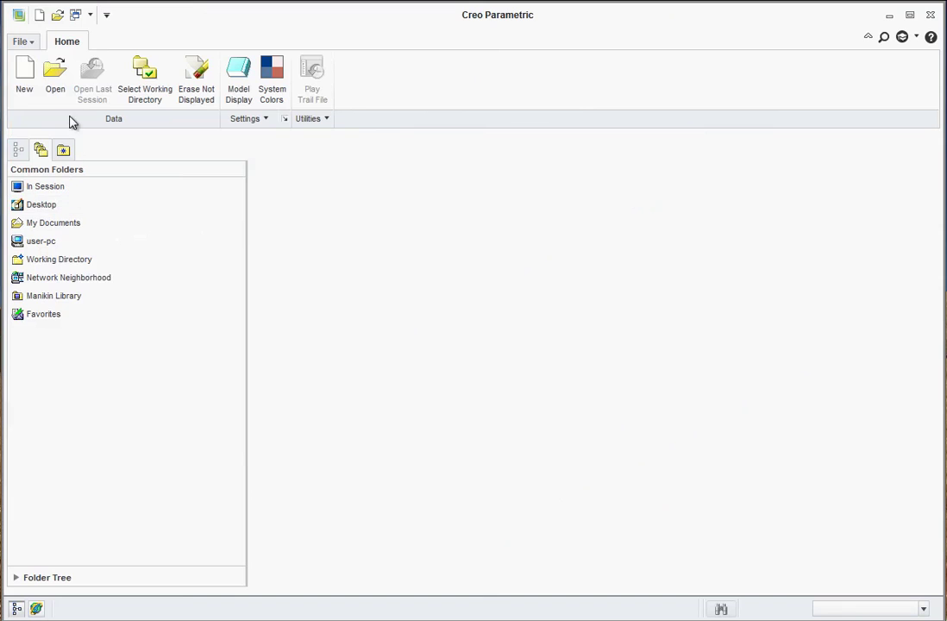
Create a new solid part named E8
left_click(25, 78)
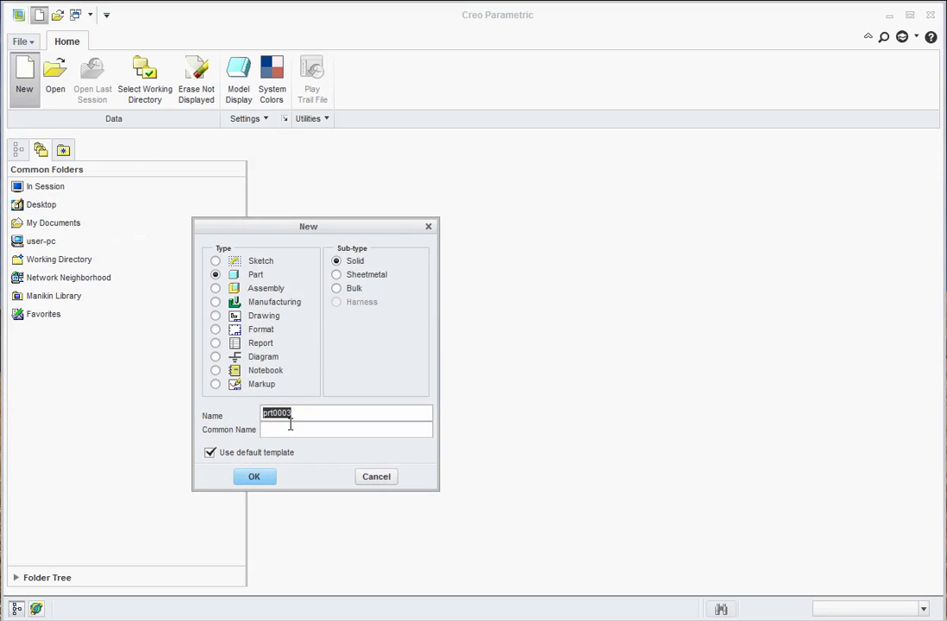
type("E8")
left_click(263, 481)
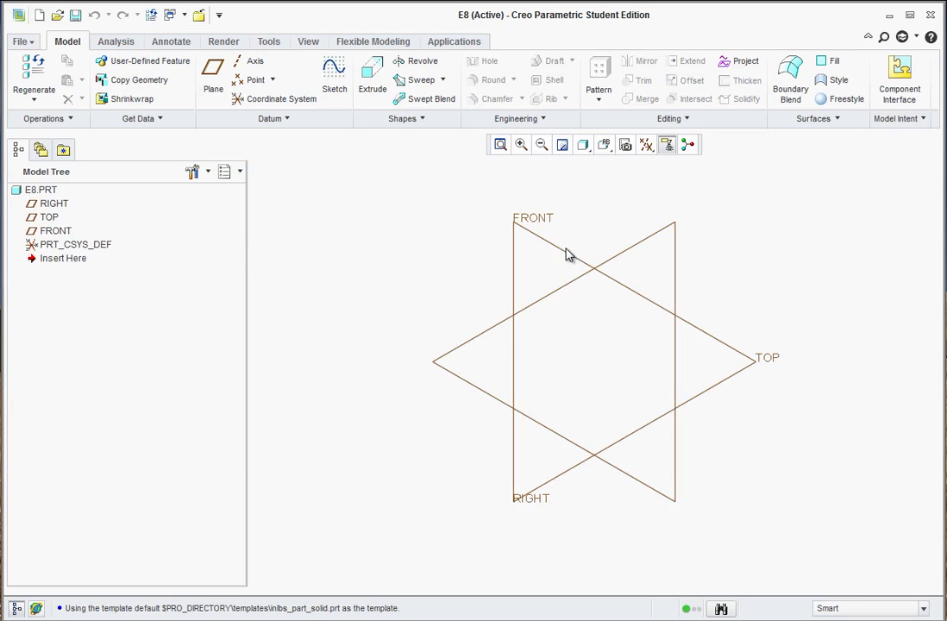
Create datum plane DTM1 offset 6 from the FRONT plane
left_click(646, 145)
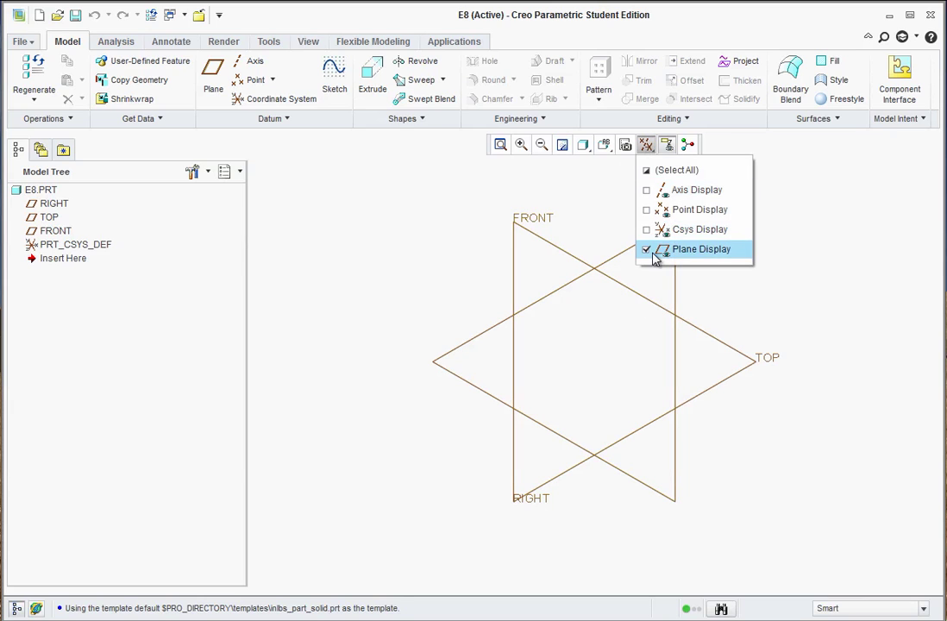
left_click(537, 194)
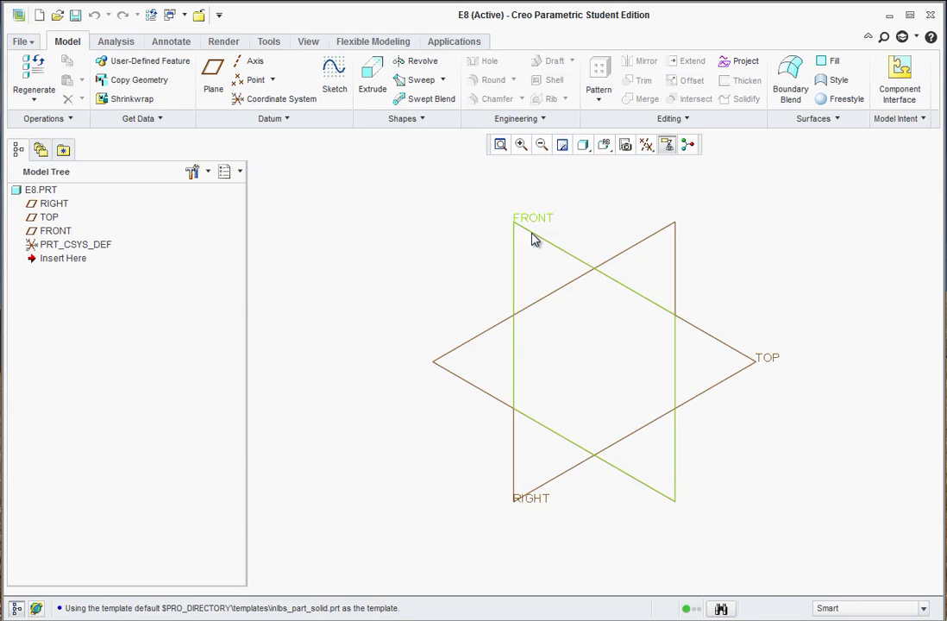
left_click(532, 239)
left_click(220, 87)
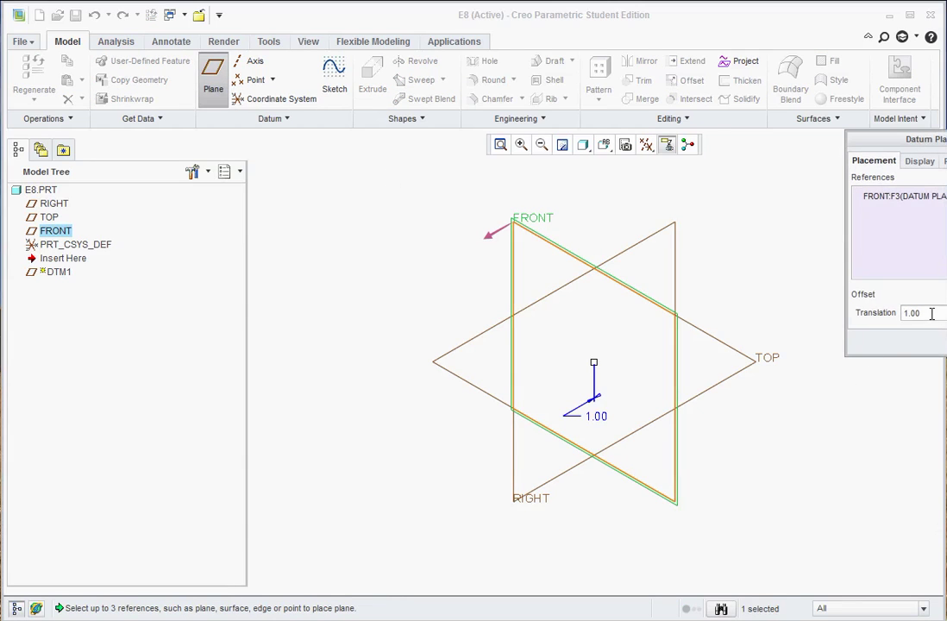
left_click_drag(931, 314, 883, 320)
key("alt+Tab")
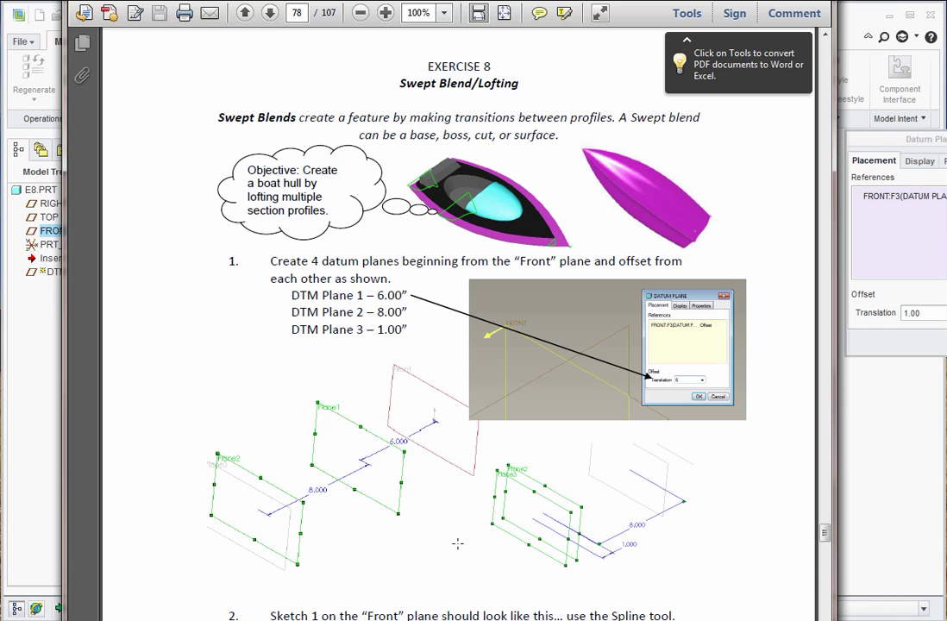
left_click(888, 316)
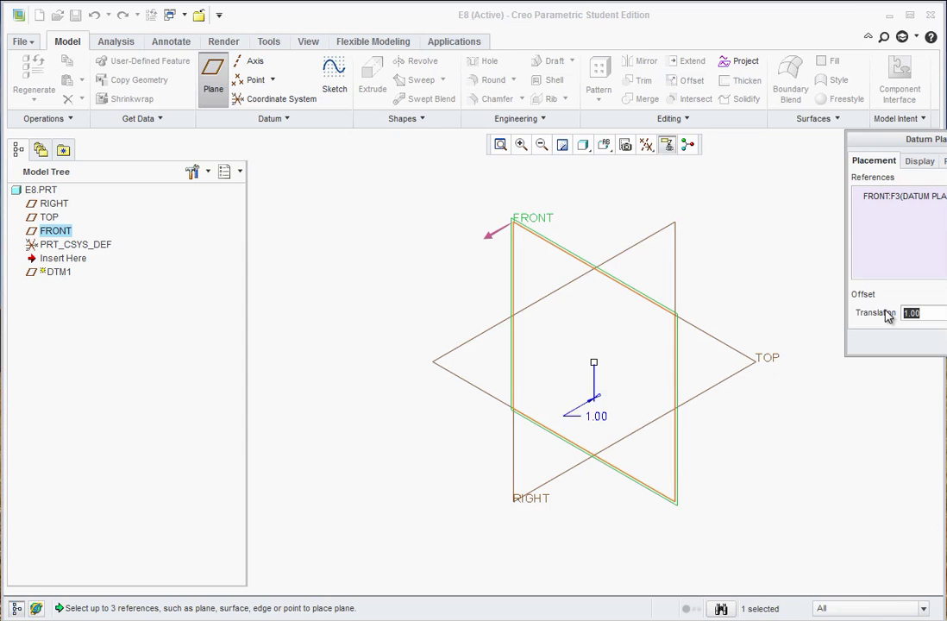
type("6")
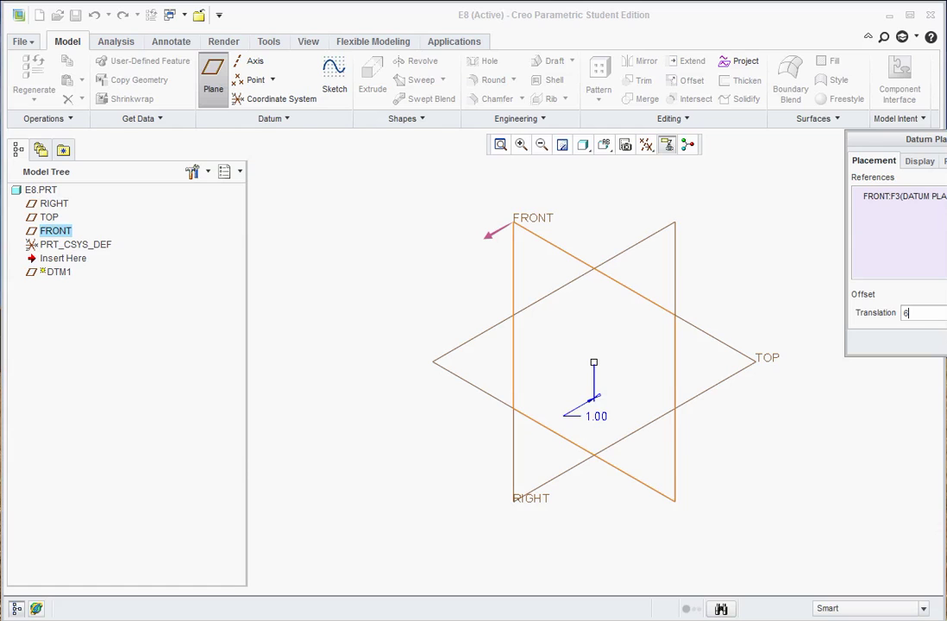
left_click_drag(944, 140, 873, 144)
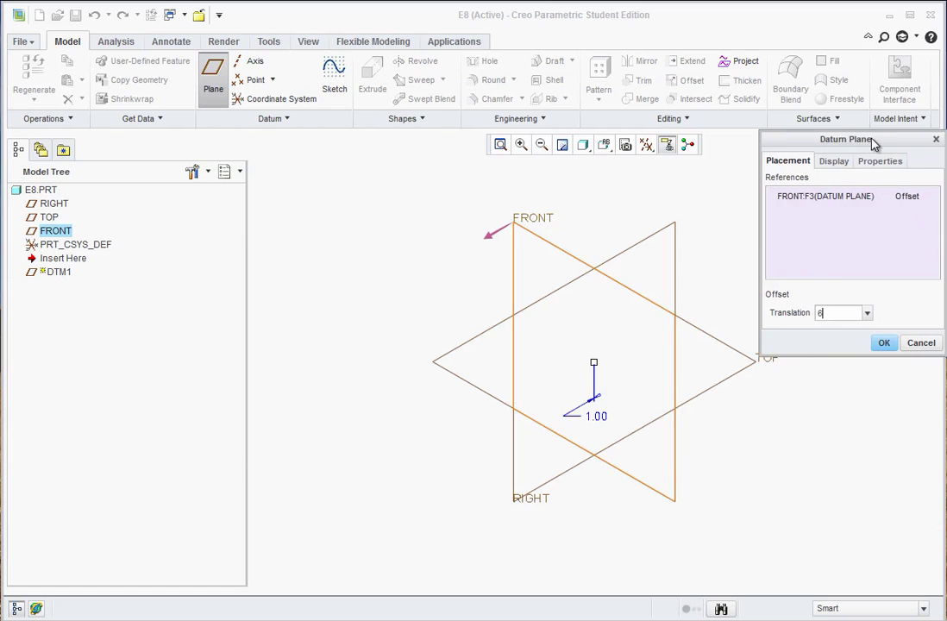
left_click(883, 340)
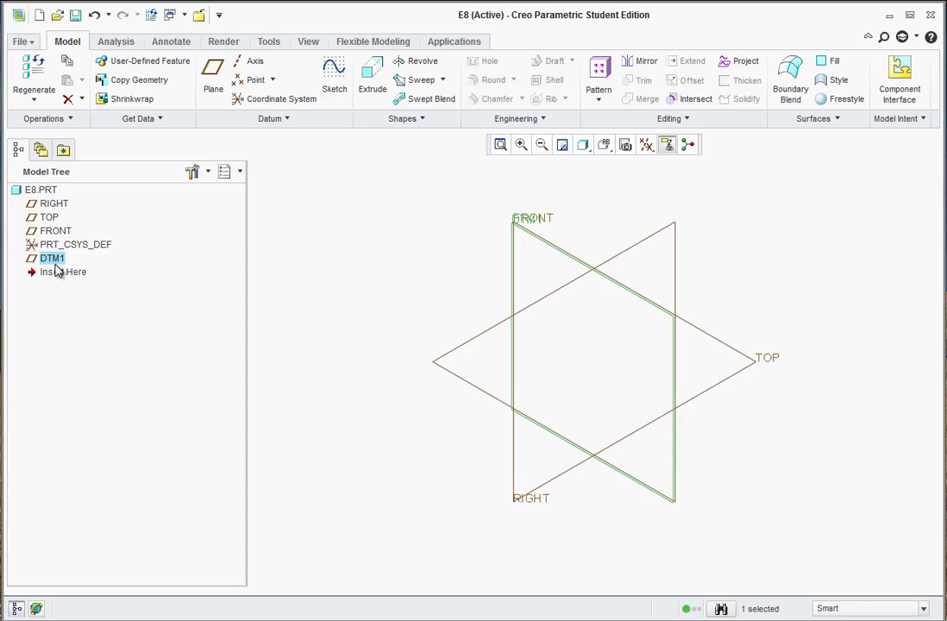
Create datum plane DTM2 offset 8 from DTM1
left_click(213, 76)
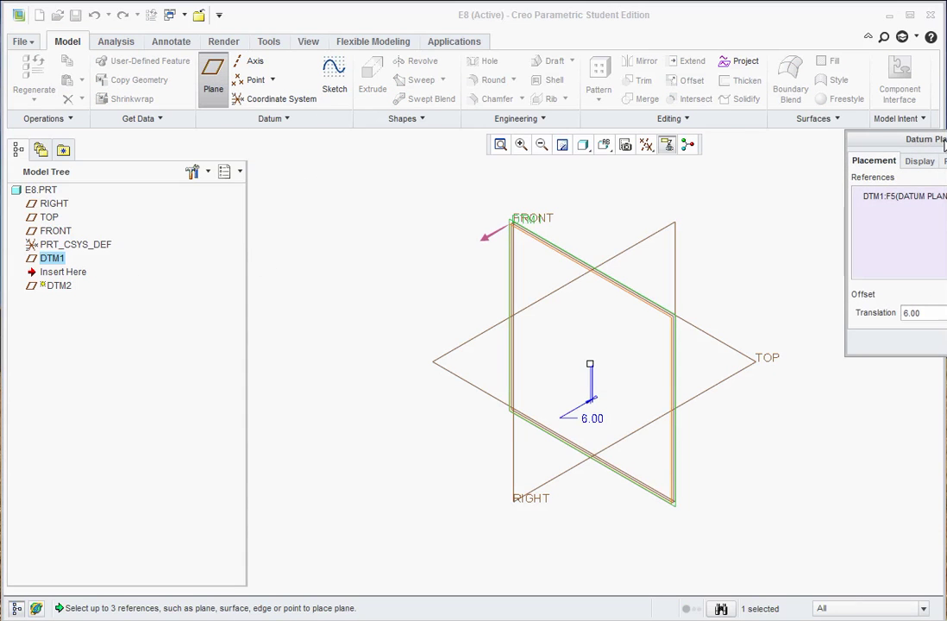
left_click_drag(826, 311, 791, 310)
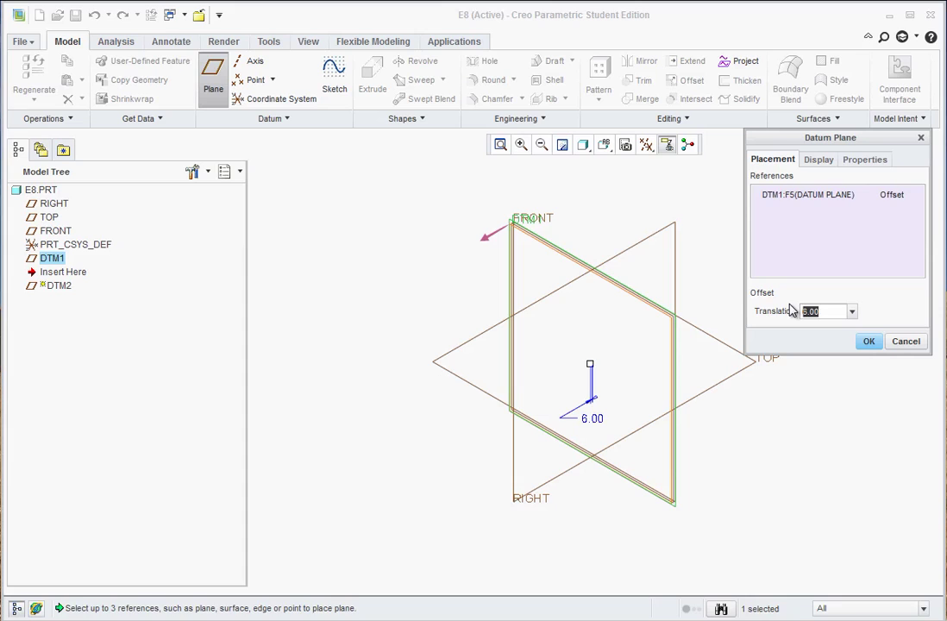
type("8")
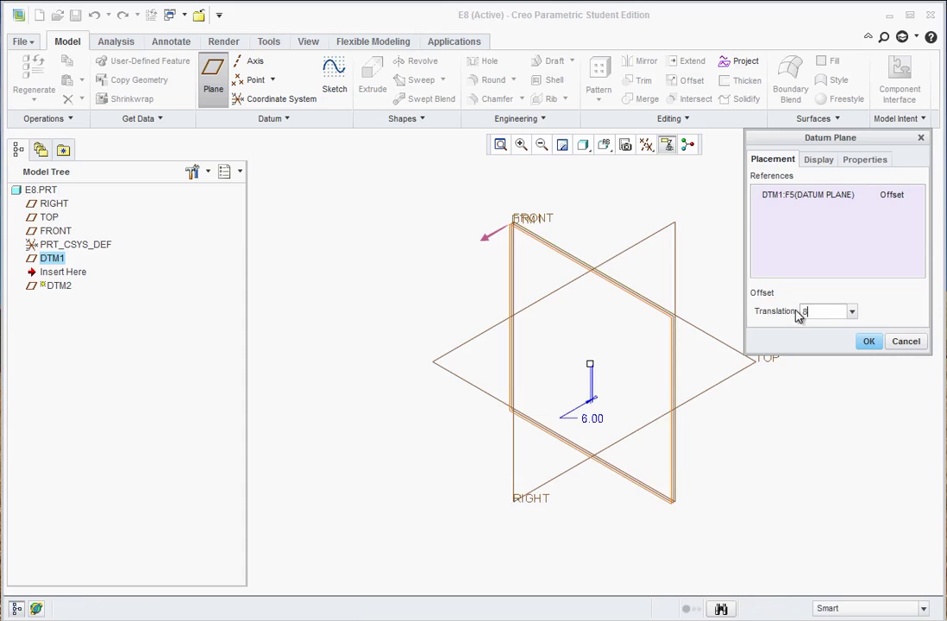
left_click(869, 342)
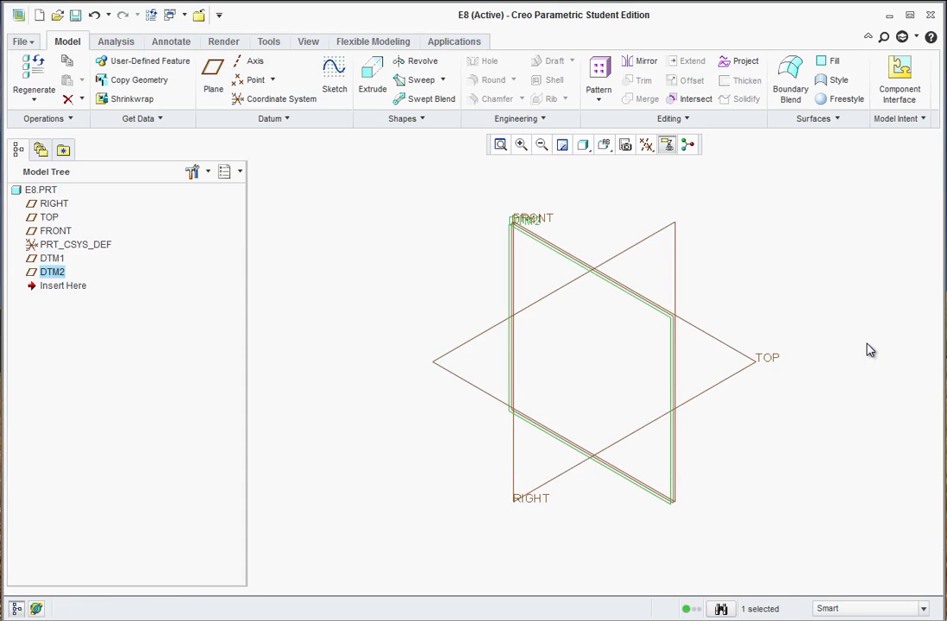
Create datum plane DTM3 offset 1 from DTM2
left_click(216, 79)
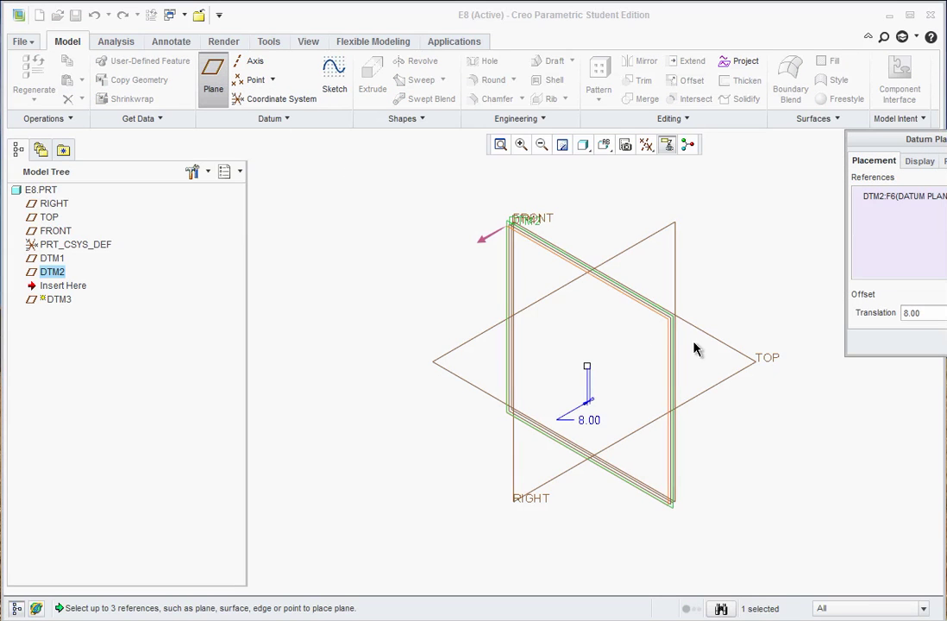
type("1")
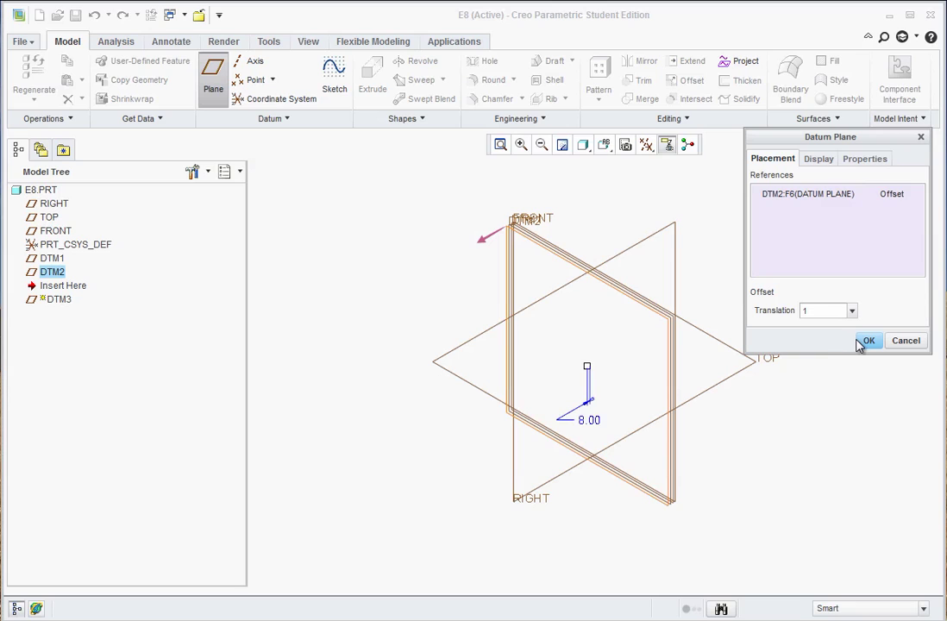
left_click(867, 342)
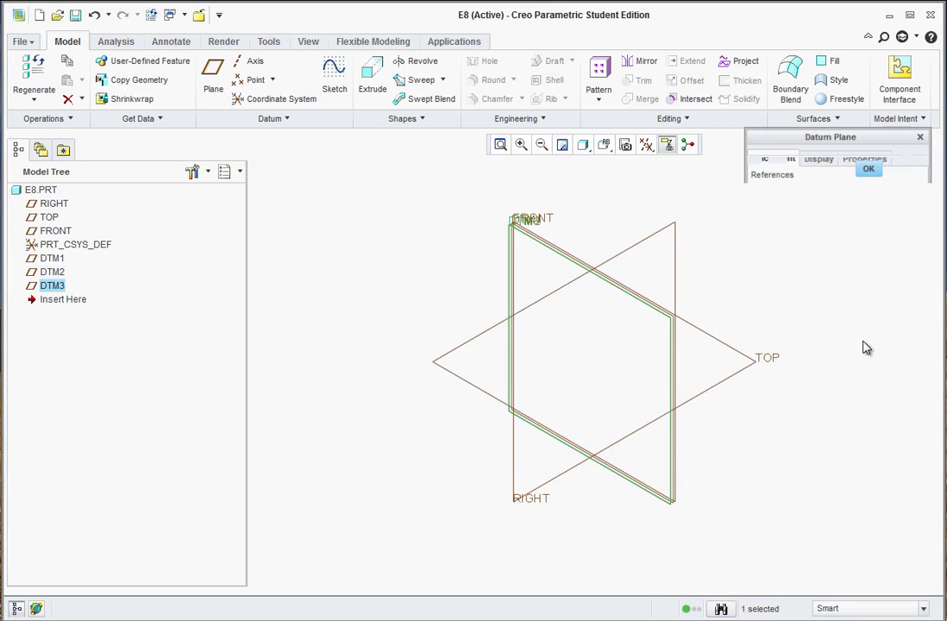
left_click(816, 292)
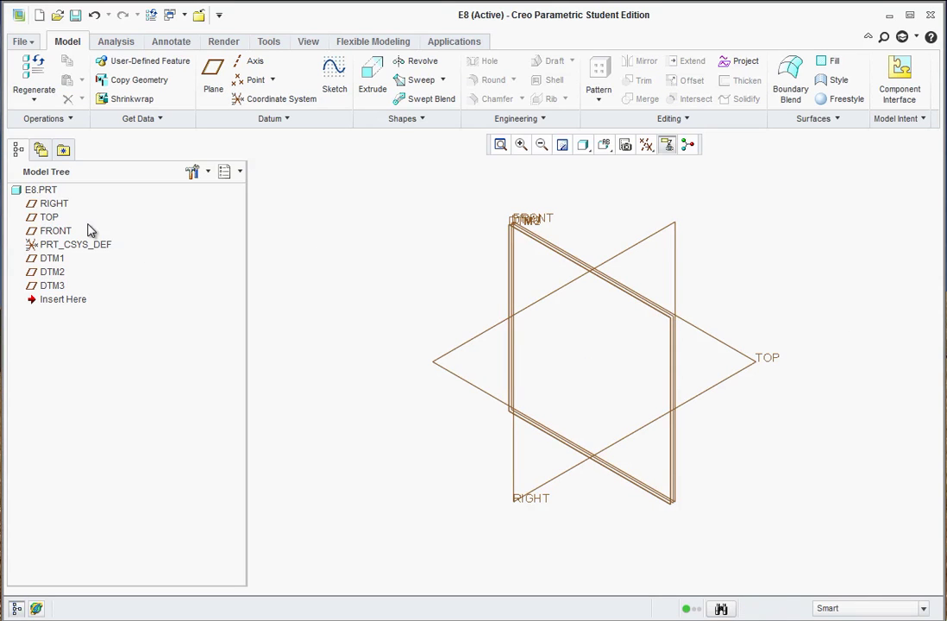
Start a sketch on the FRONT plane, viewed straight on
left_click(57, 232)
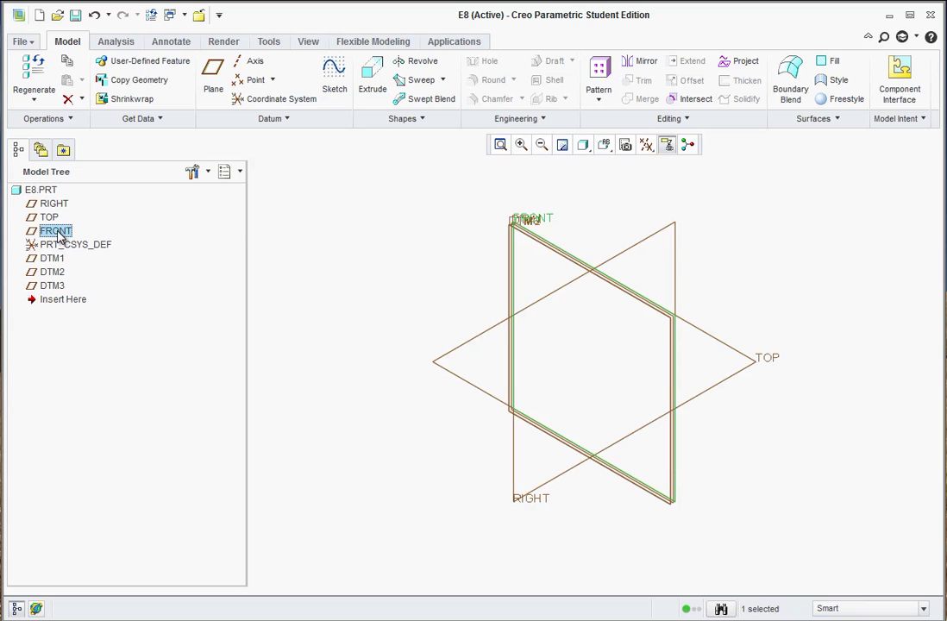
left_click(333, 74)
left_click(583, 144)
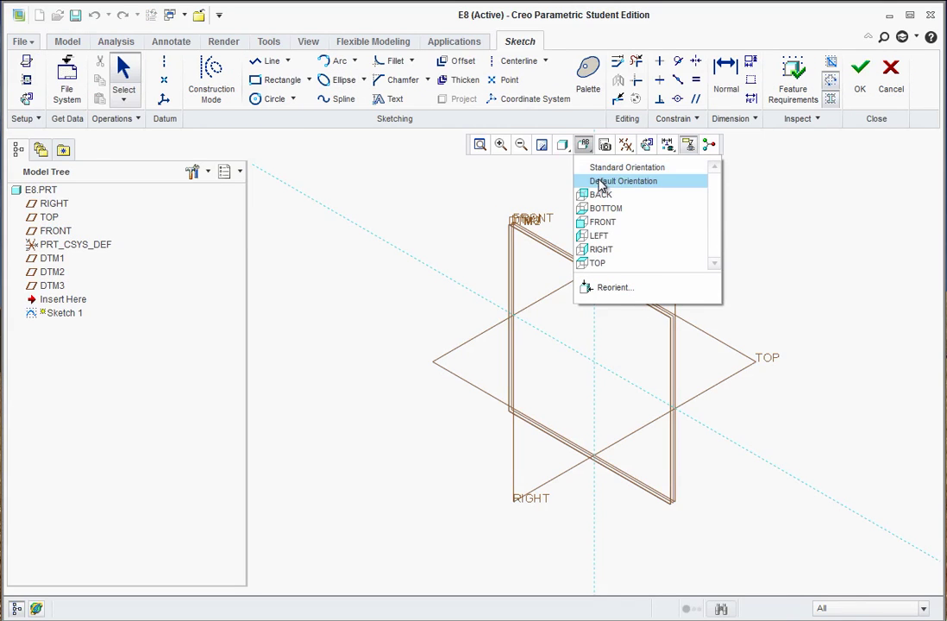
left_click(592, 222)
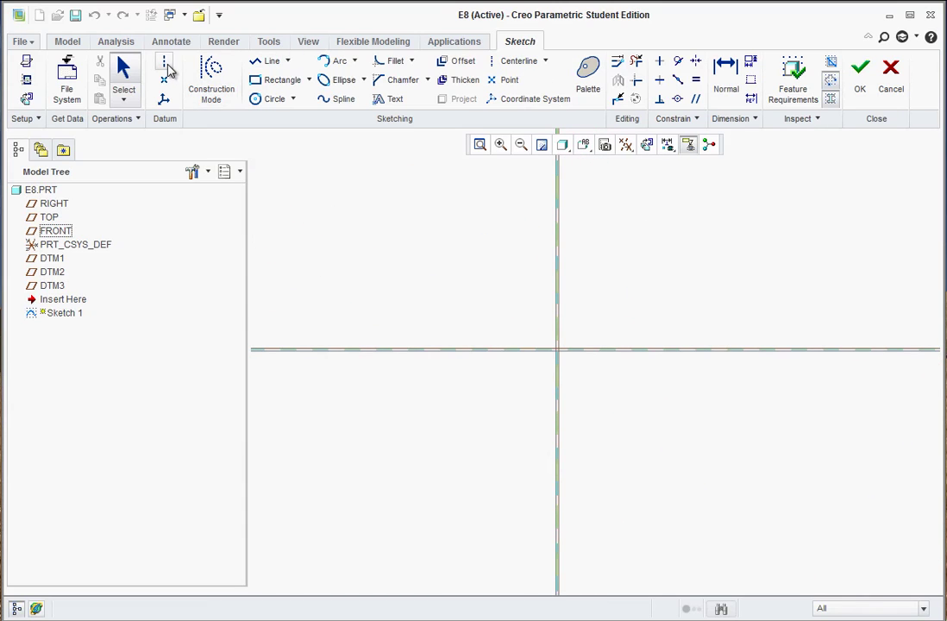
Draw a vertical line up to the origin and a horizontal line leftward from it
left_click(263, 61)
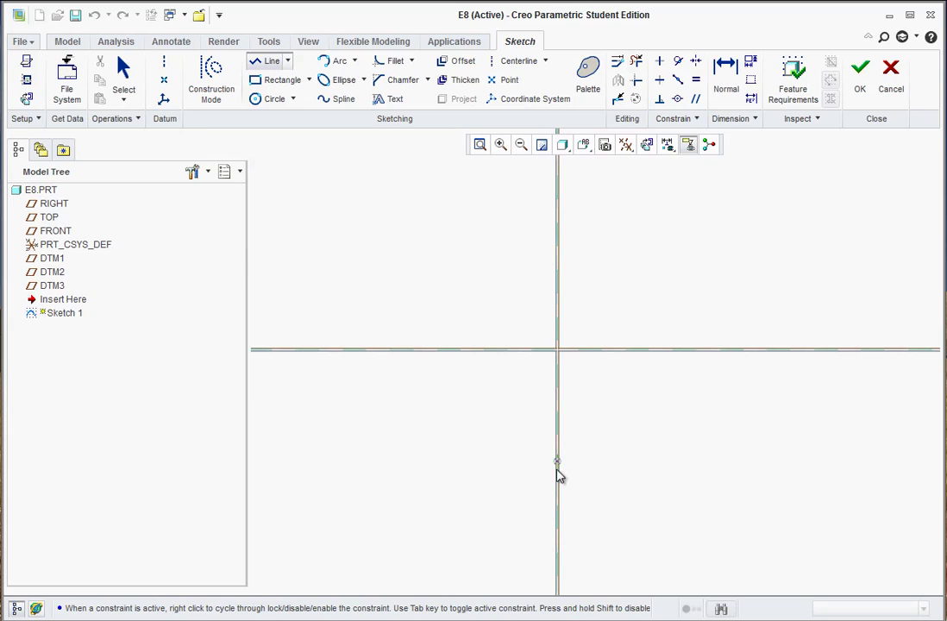
left_click(557, 495)
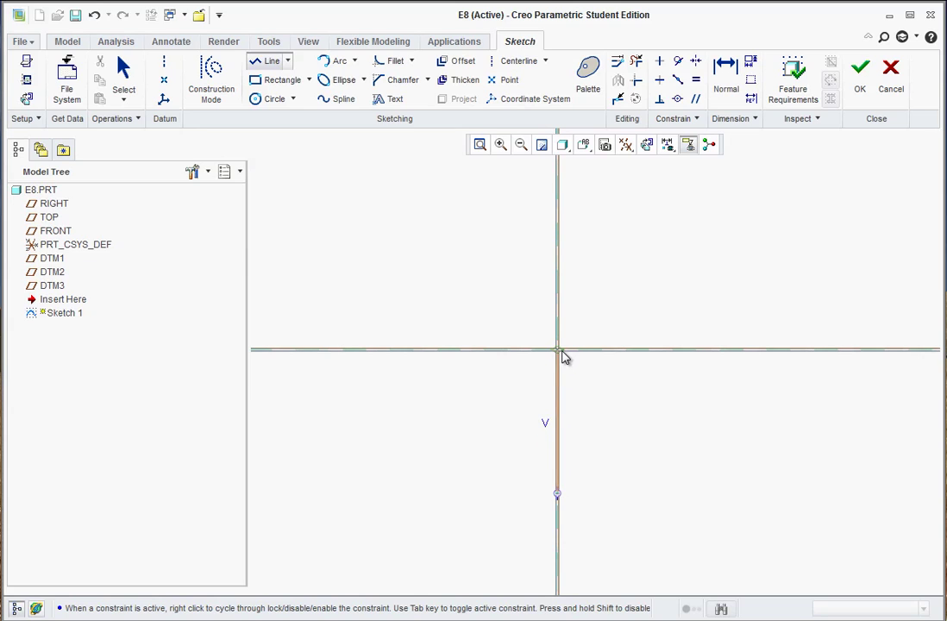
left_click(557, 350)
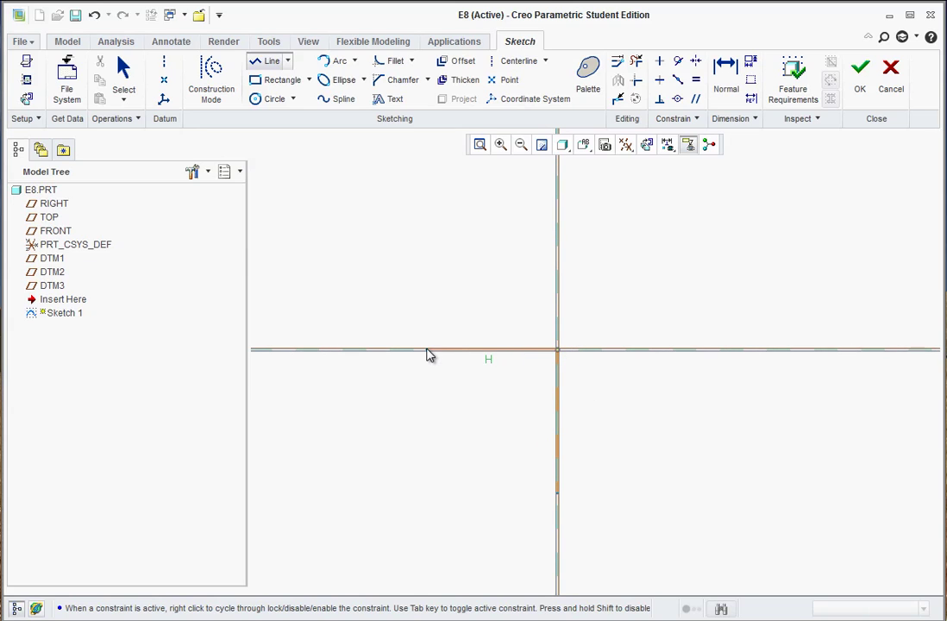
left_click(427, 350)
middle_click(472, 429)
middle_click(471, 430)
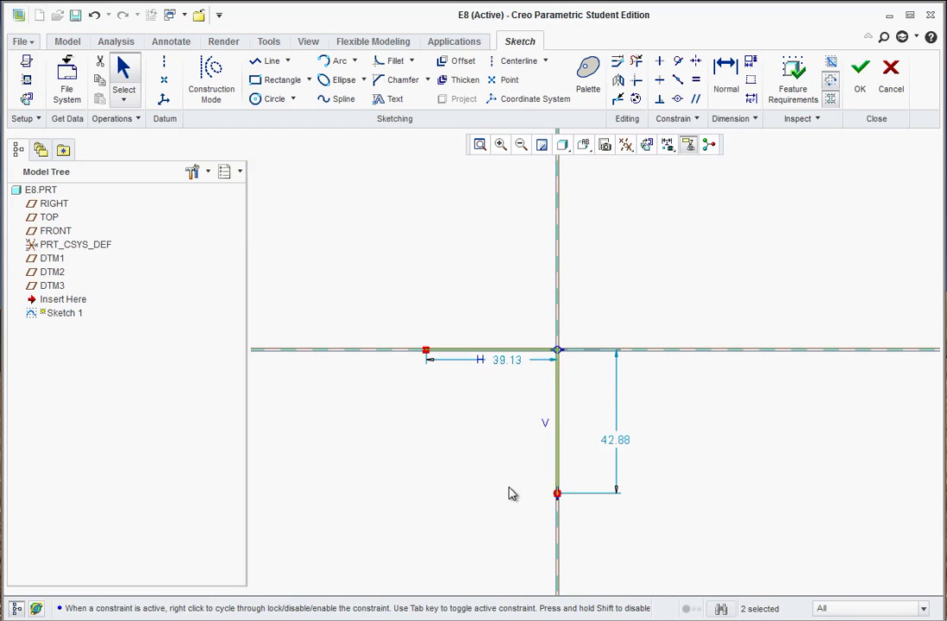
Set the horizontal line to 2.5 and the vertical line to 2.00
key("alt+Tab")
scroll(455, 517, "down", 5)
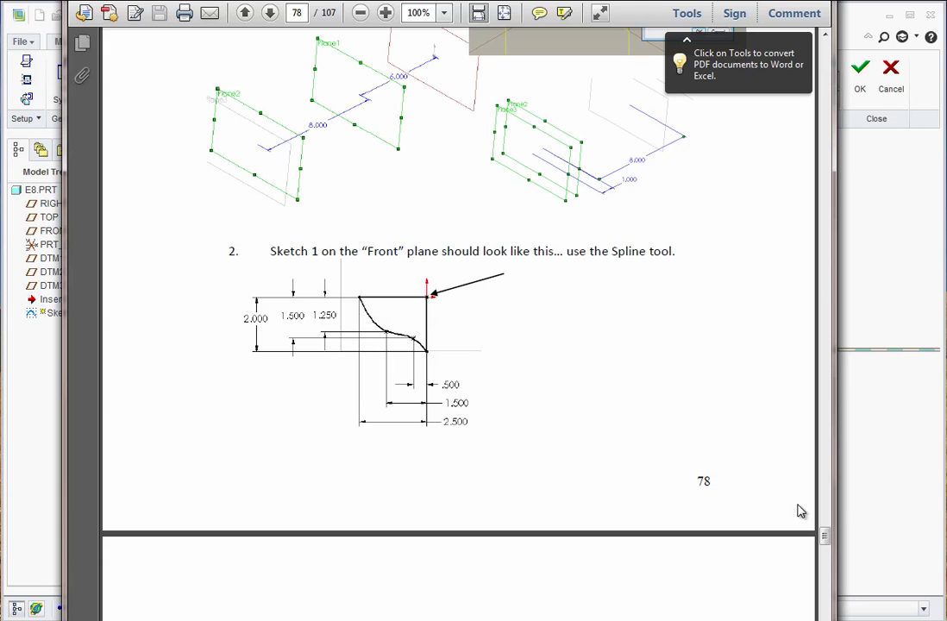
left_click(871, 431)
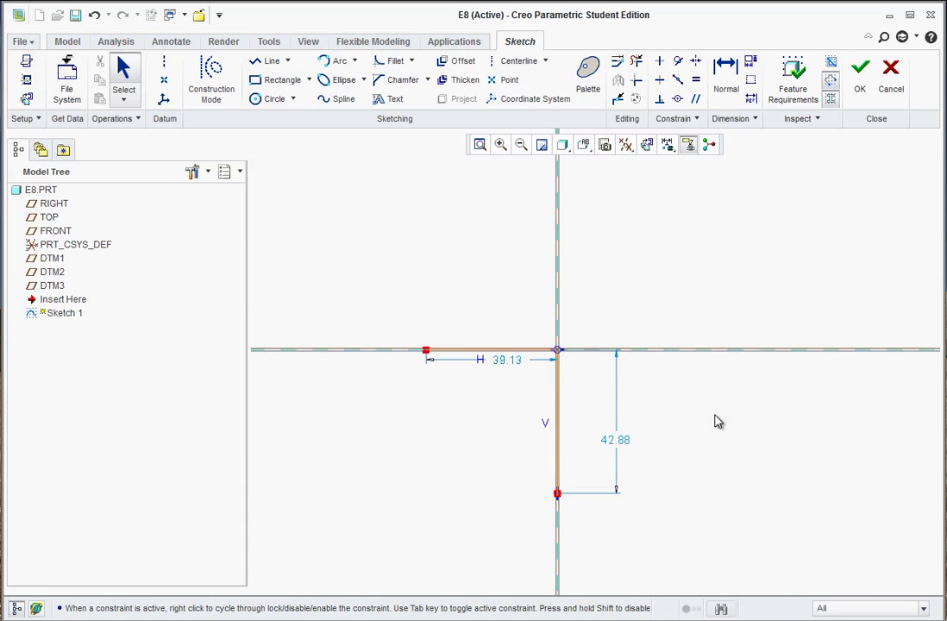
double_click(508, 361)
type("2.5")
key("Return")
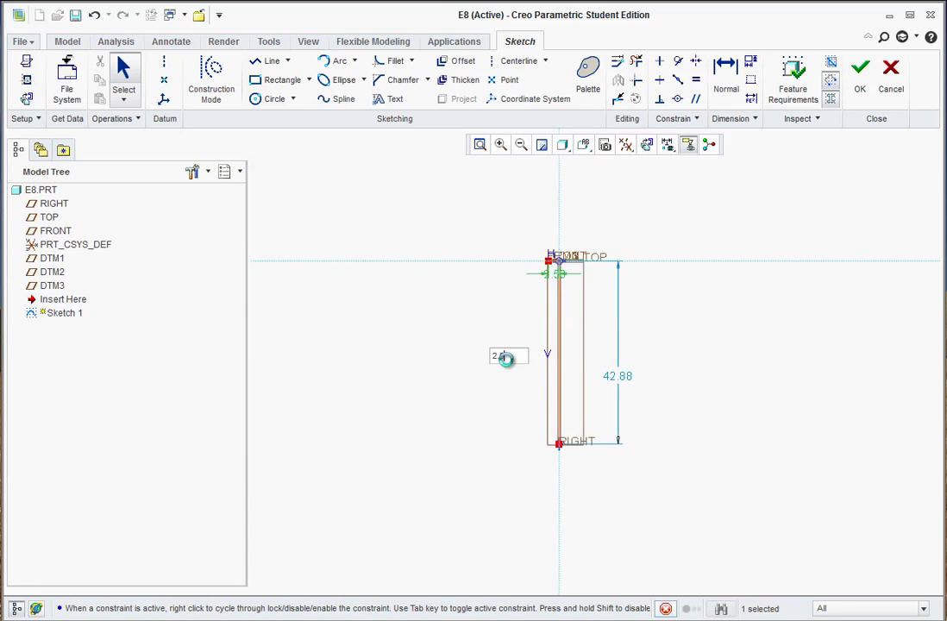
double_click(647, 405)
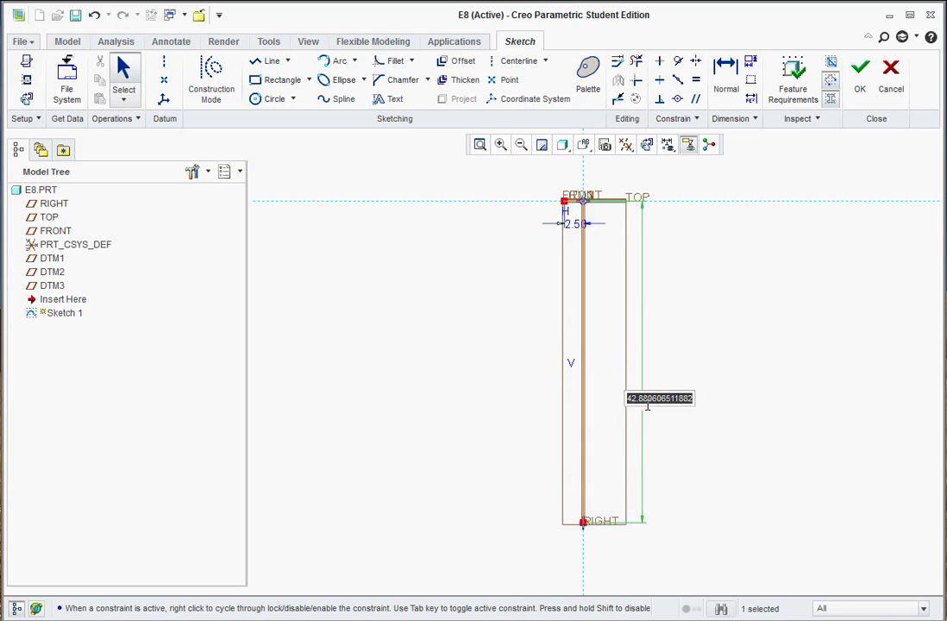
type("2")
key("Return")
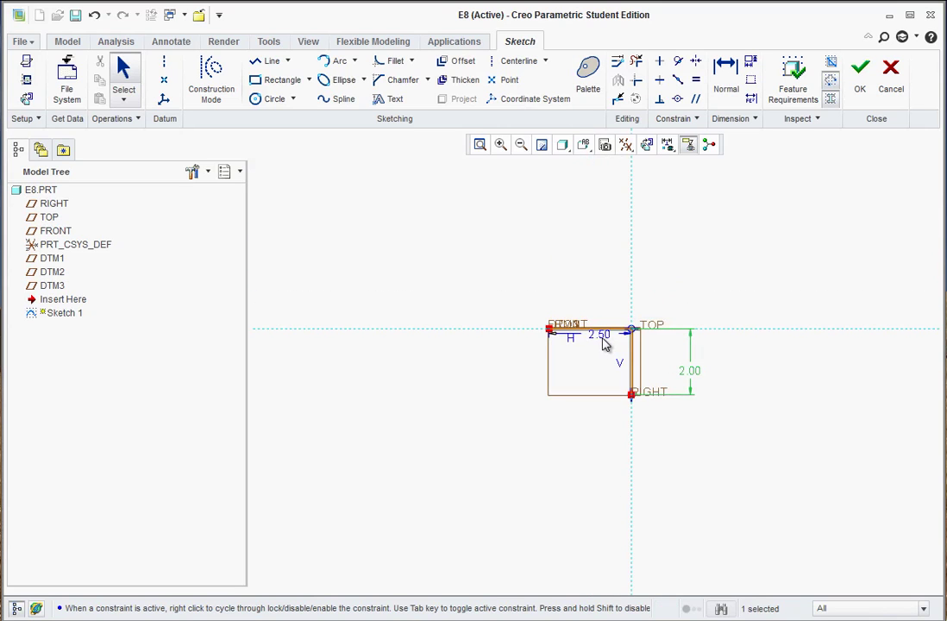
Move the 2.50 dimension above the lines and hide the datum planes
left_click_drag(595, 317, 595, 278)
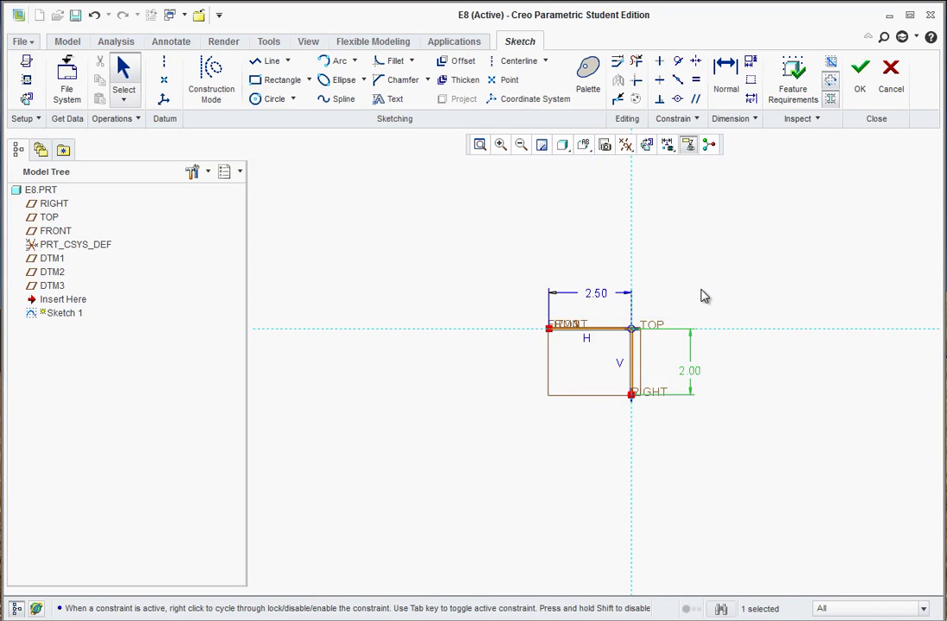
left_click(626, 144)
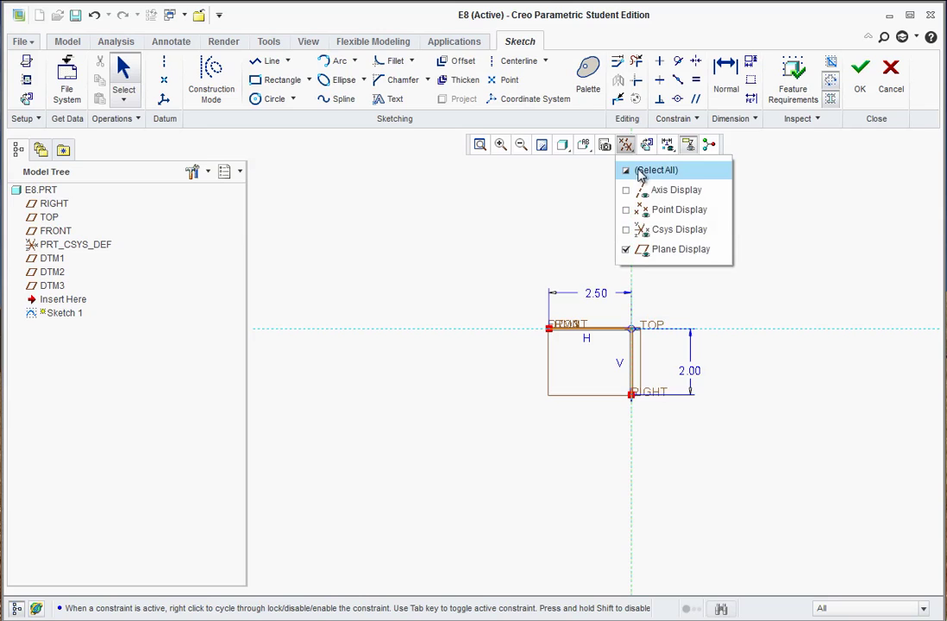
left_click(627, 249)
middle_click_drag(687, 387, 664, 365, "shift")
scroll(614, 328, "down", 4)
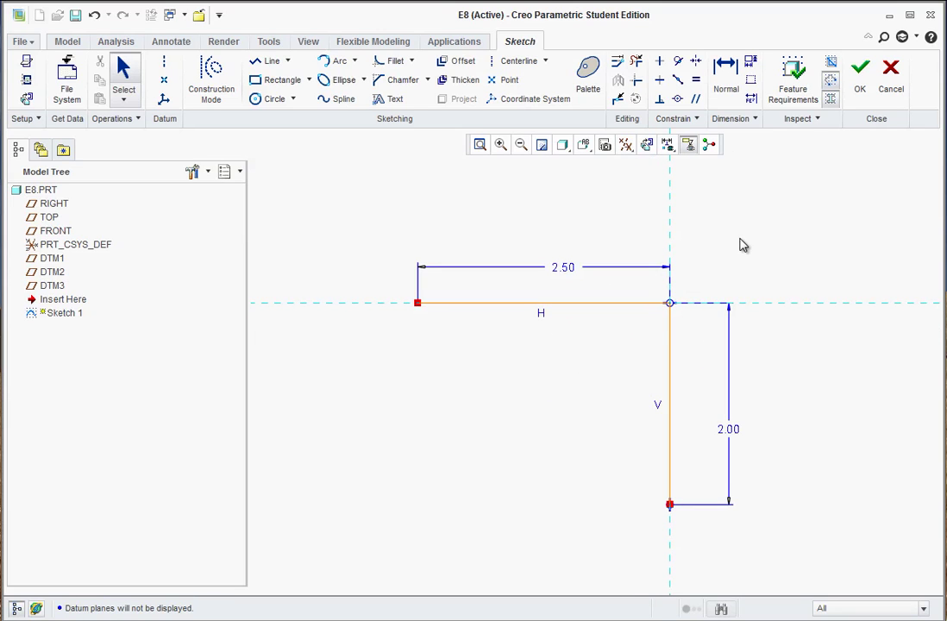
Draw an S-shaped spline through two interior points from the horizontal line's left end to the vertical line's bottom, then reshape it
left_click(338, 100)
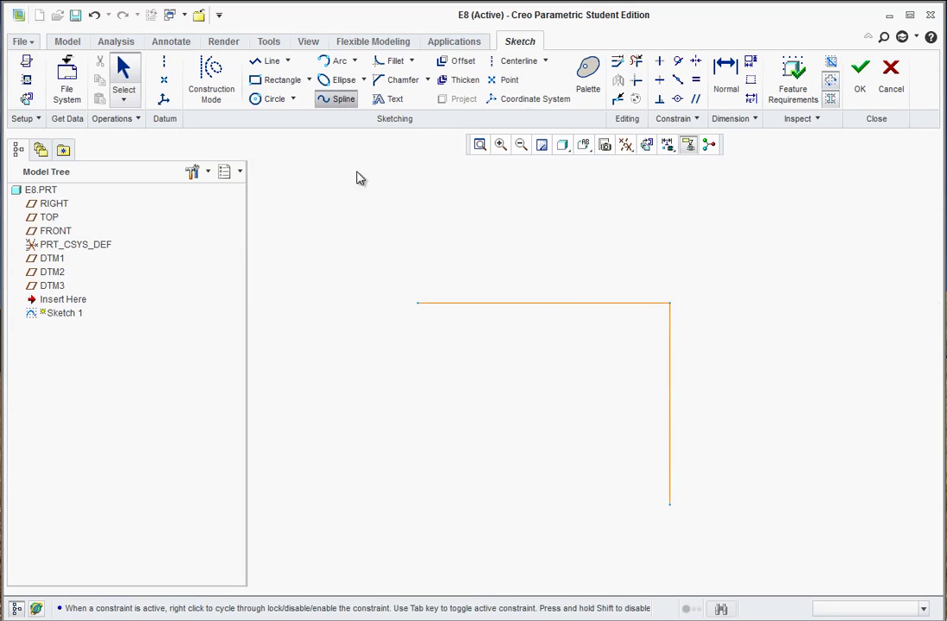
left_click(418, 304)
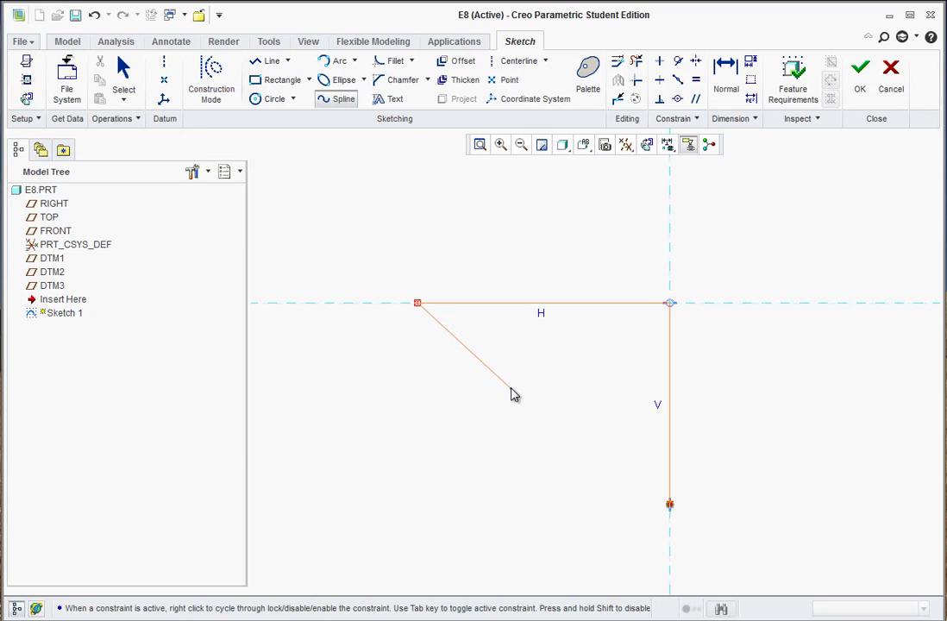
left_click(511, 389)
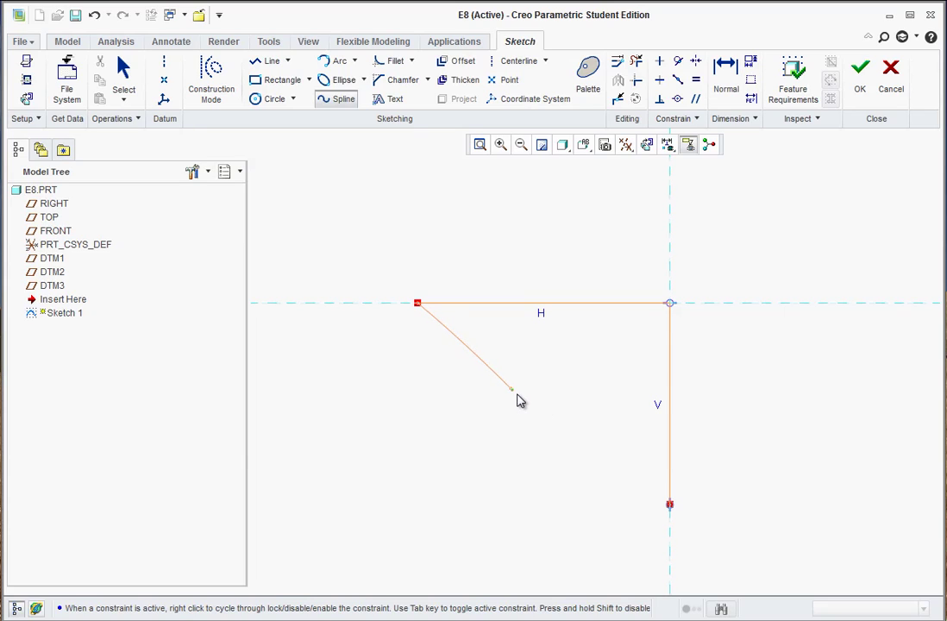
left_click(591, 426)
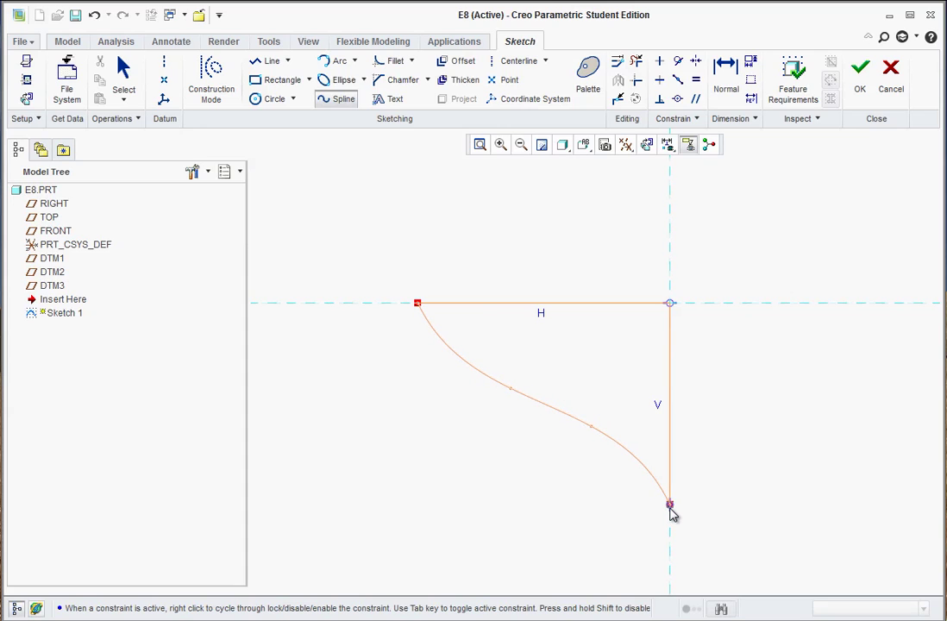
left_click(670, 505)
middle_click(714, 509)
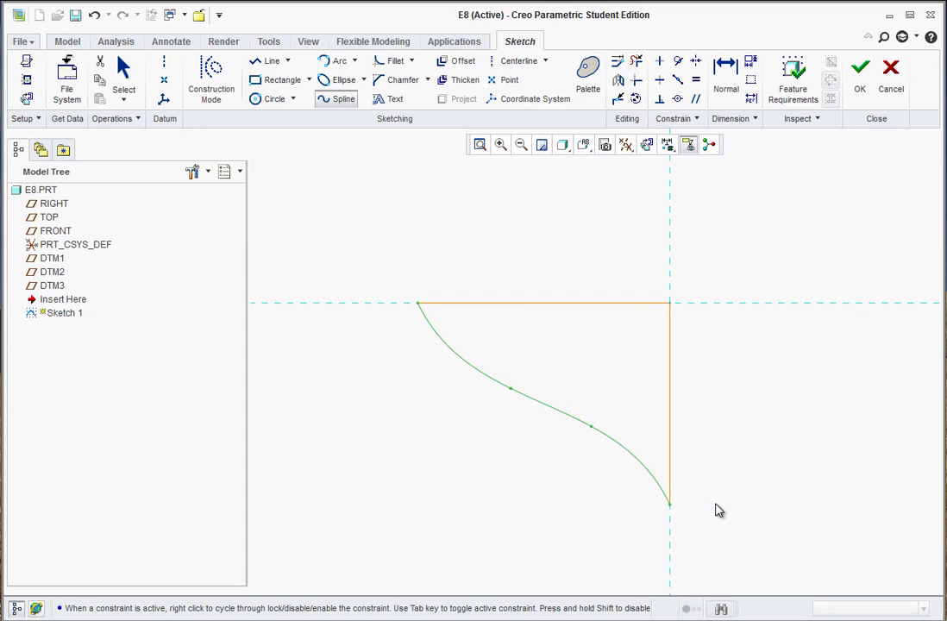
middle_click(681, 457)
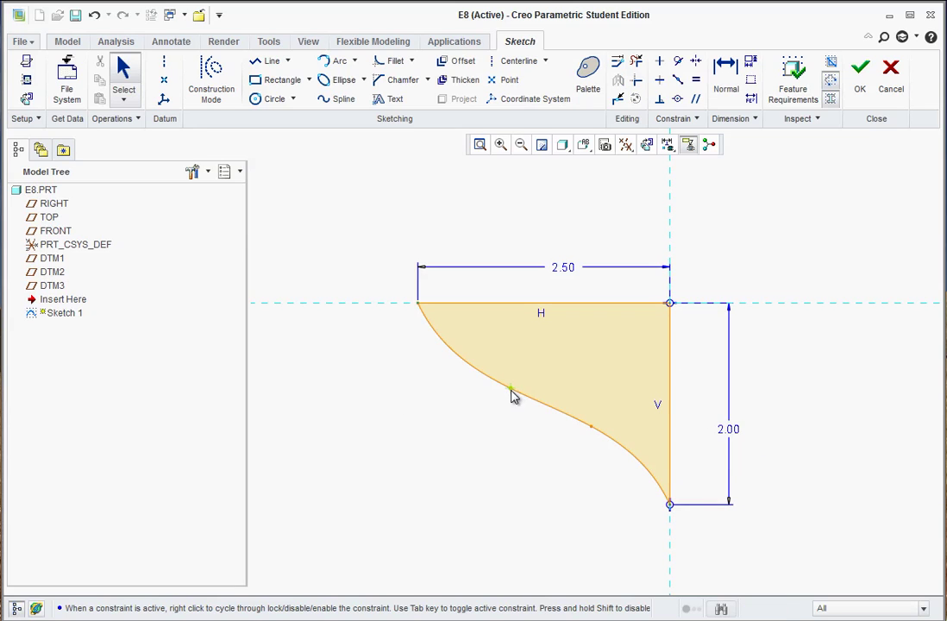
mouse_move(511, 389)
left_mouse_down()
mouse_move(483, 387)
mouse_move(585, 439)
mouse_move(571, 444)
mouse_move(585, 427)
left_mouse_up()
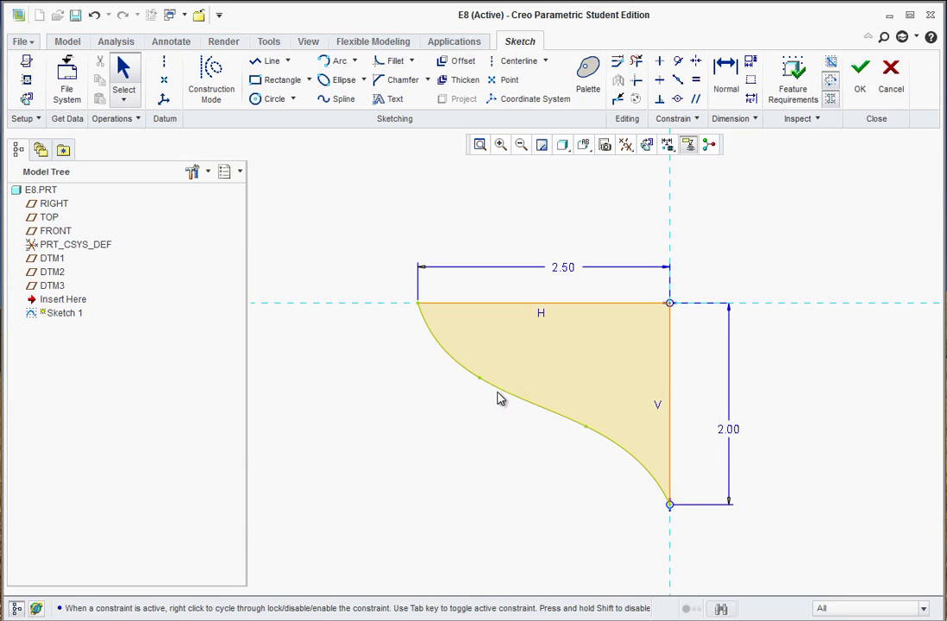
left_click_drag(479, 383, 463, 377)
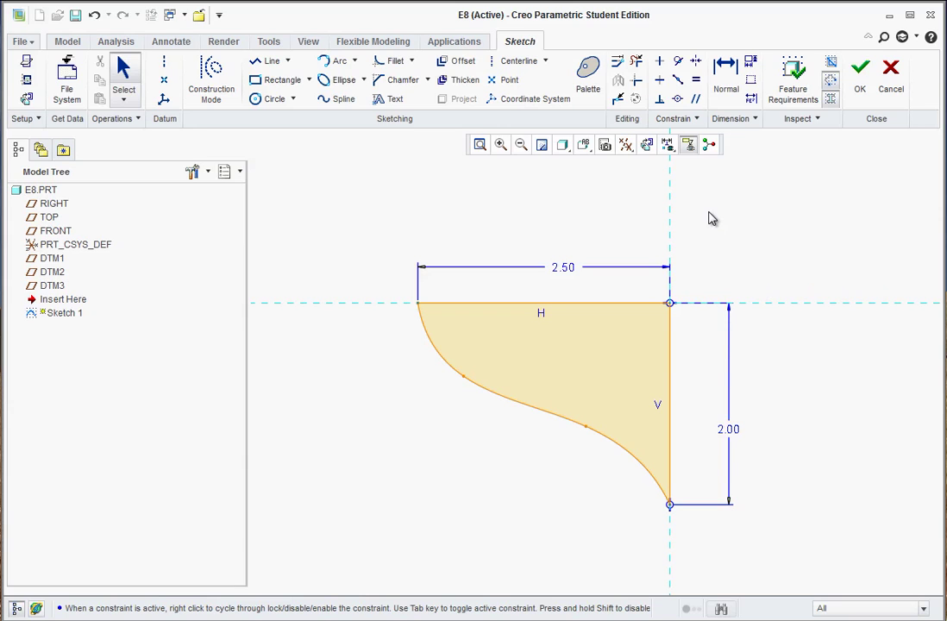
Finish Sketch 1, orbit into 3-D, and turn datum plane display back on
left_click(864, 84)
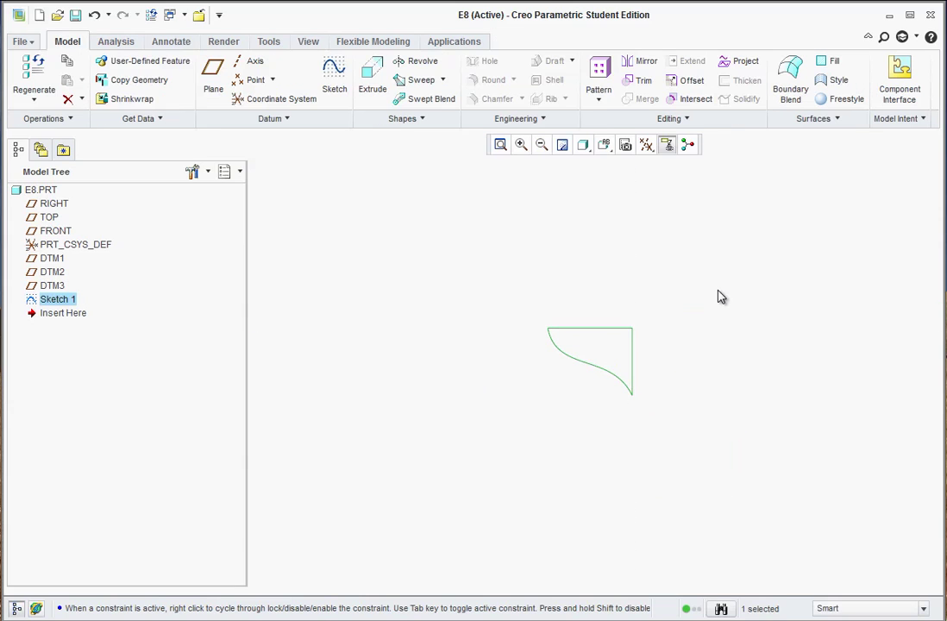
mouse_move(718, 296)
middle_mouse_down()
mouse_move(680, 325)
mouse_move(669, 317)
middle_mouse_up()
left_click(646, 146)
left_click(647, 255)
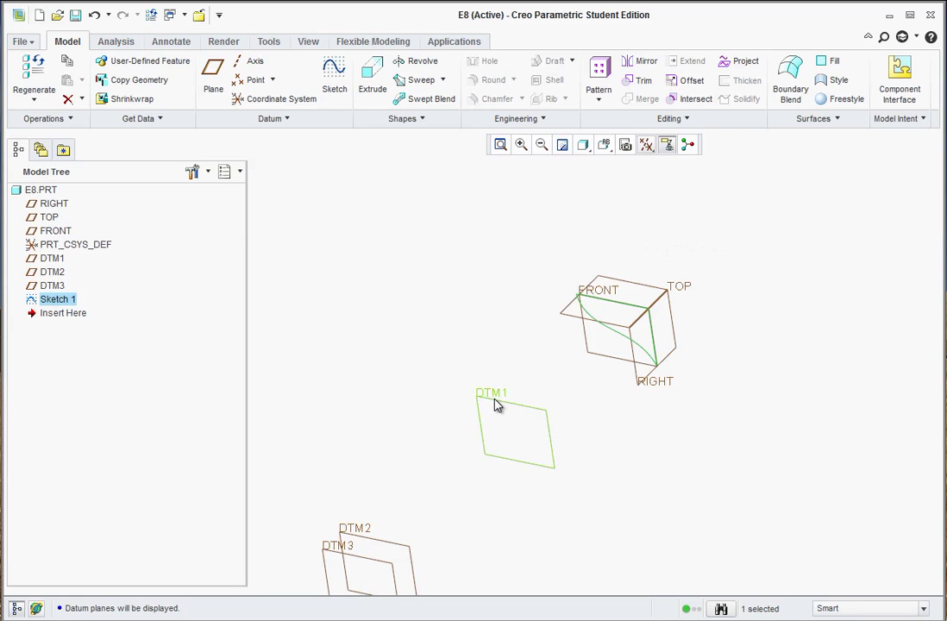
left_click(333, 72)
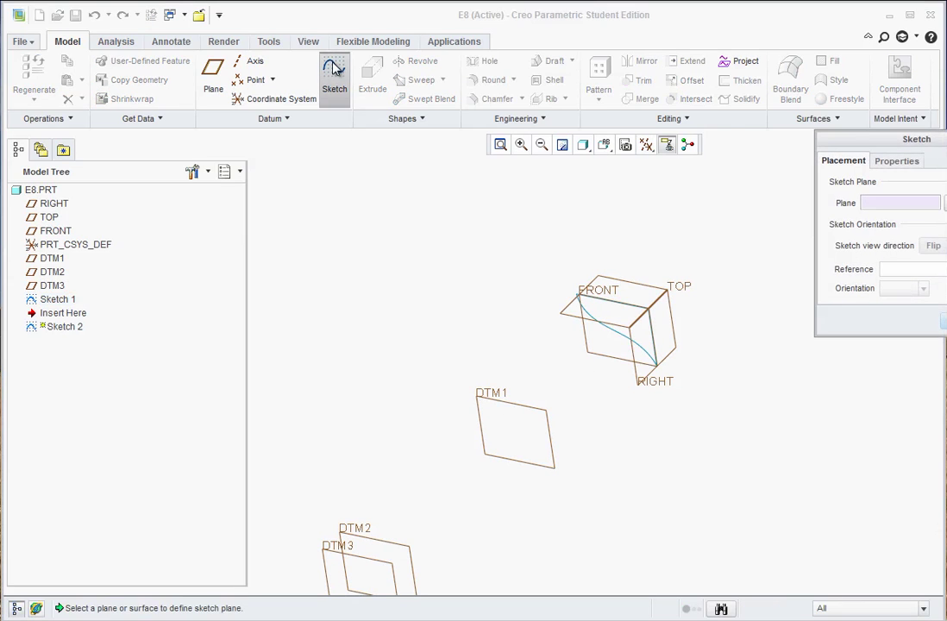
key("Escape")
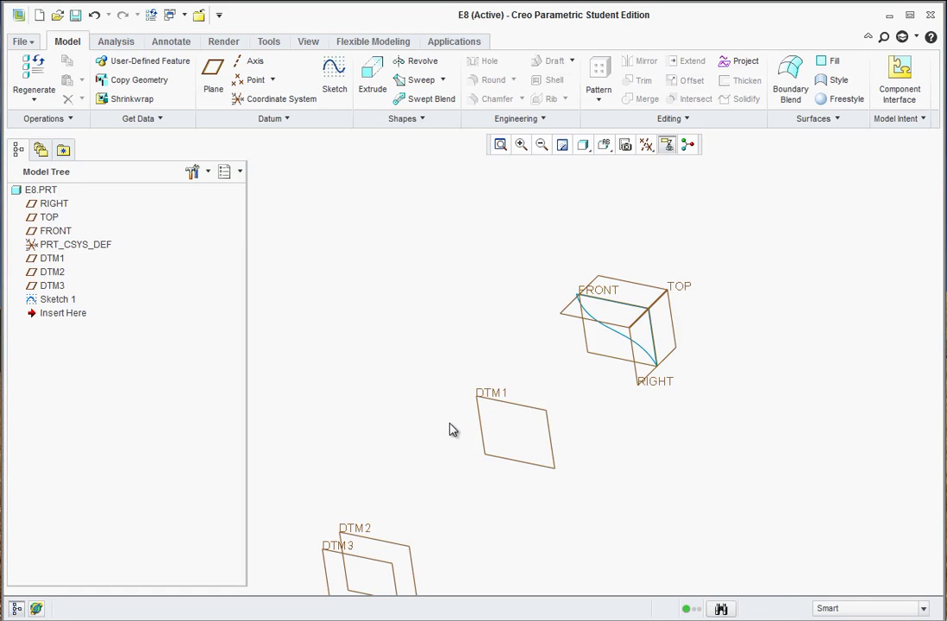
key("alt+Tab")
scroll(275, 556, "down", 10)
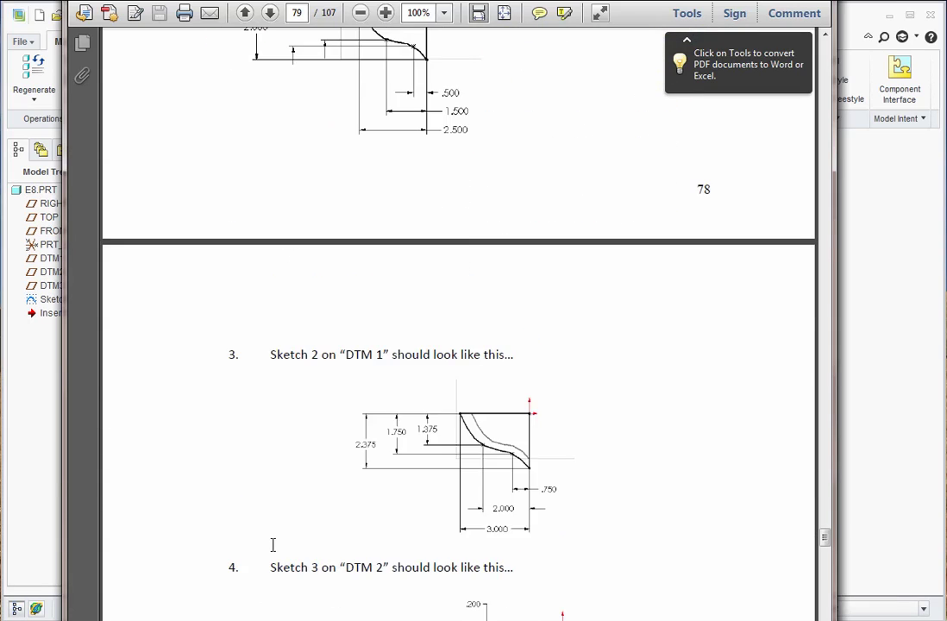
scroll(275, 552, "down", 2)
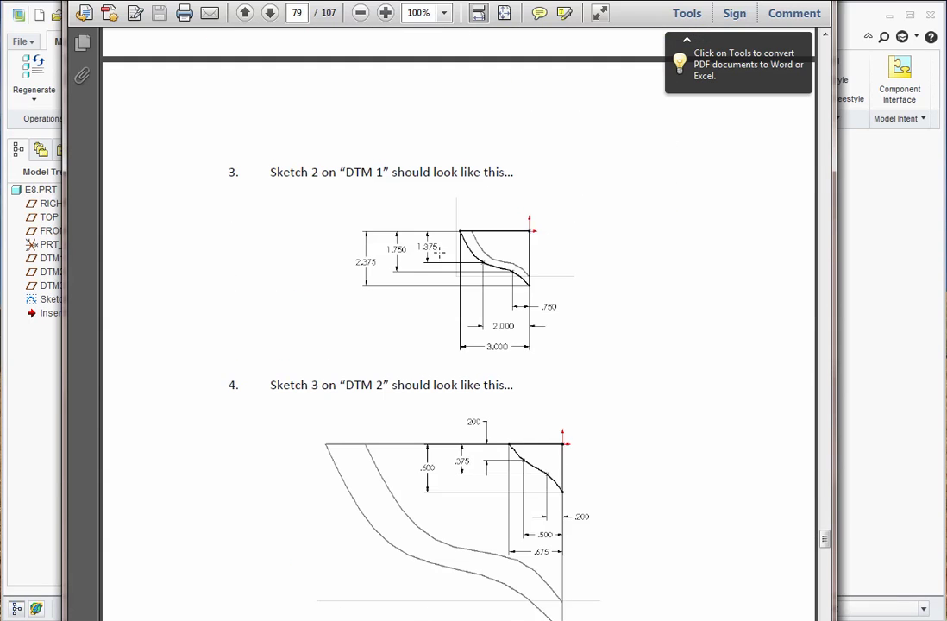
left_click(860, 387)
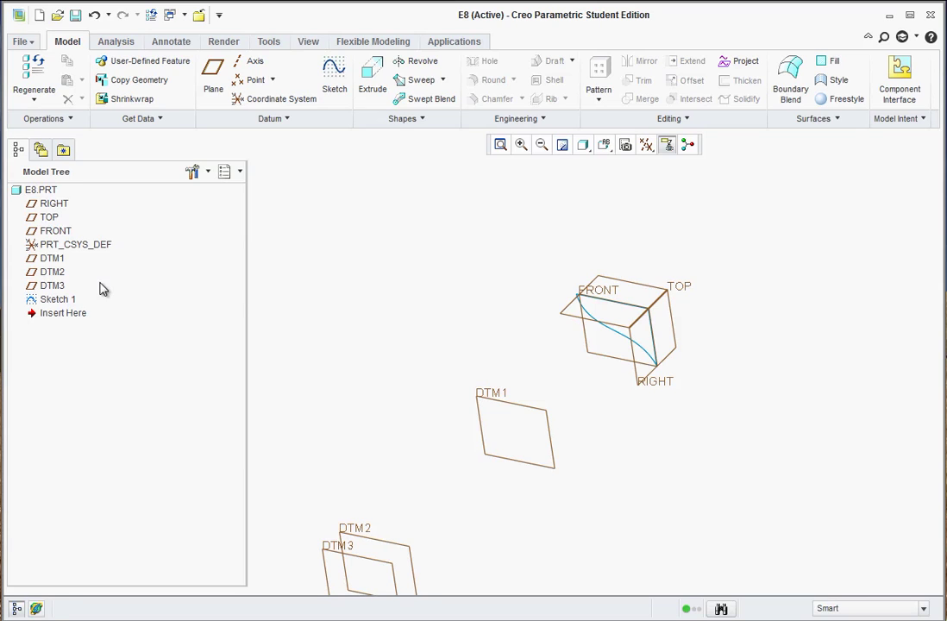
Paste a copy of Sketch 1 onto DTM1, keeping RIGHT as the orientation reference
left_click(59, 300)
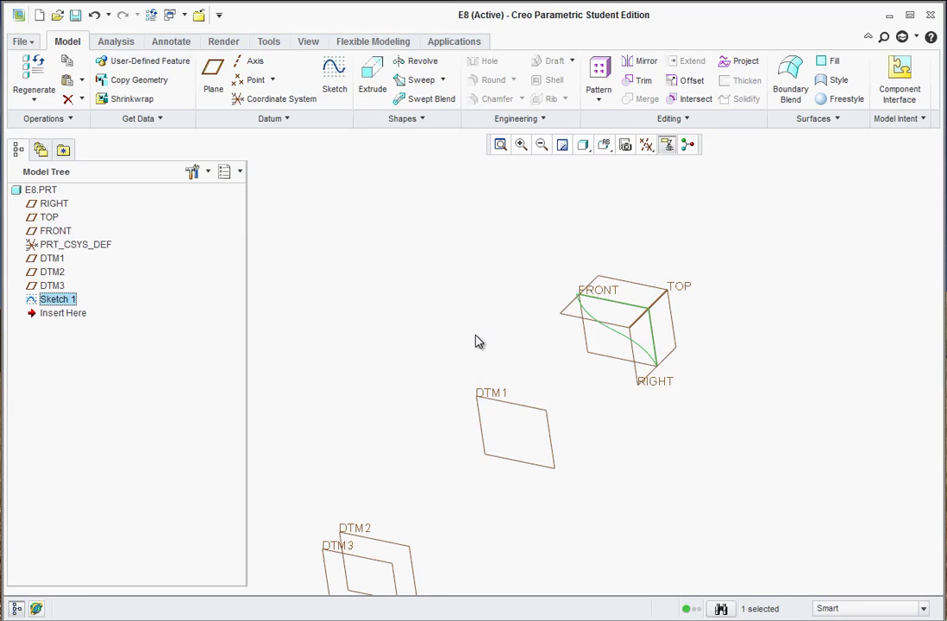
left_click(502, 408)
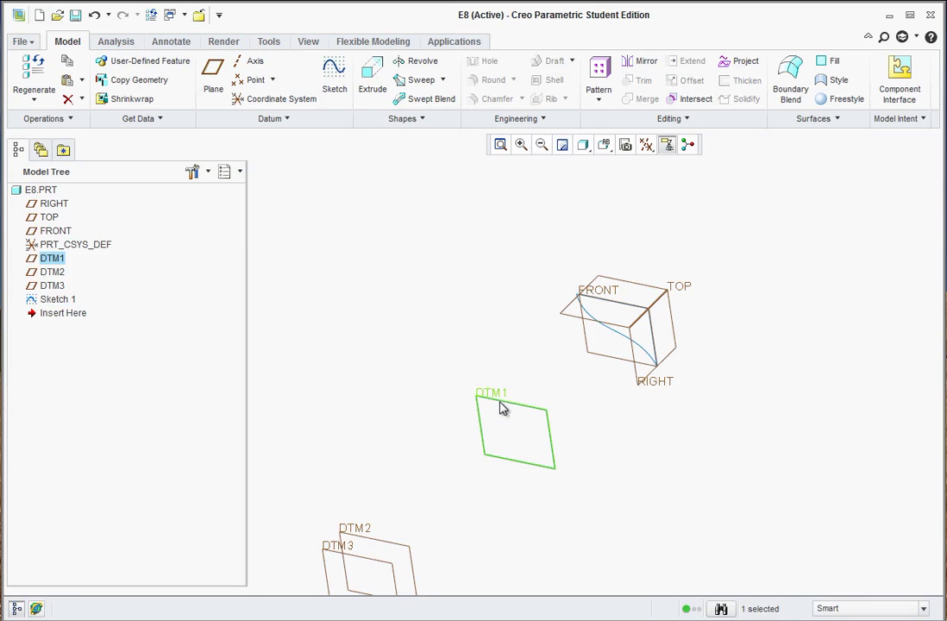
key("s")
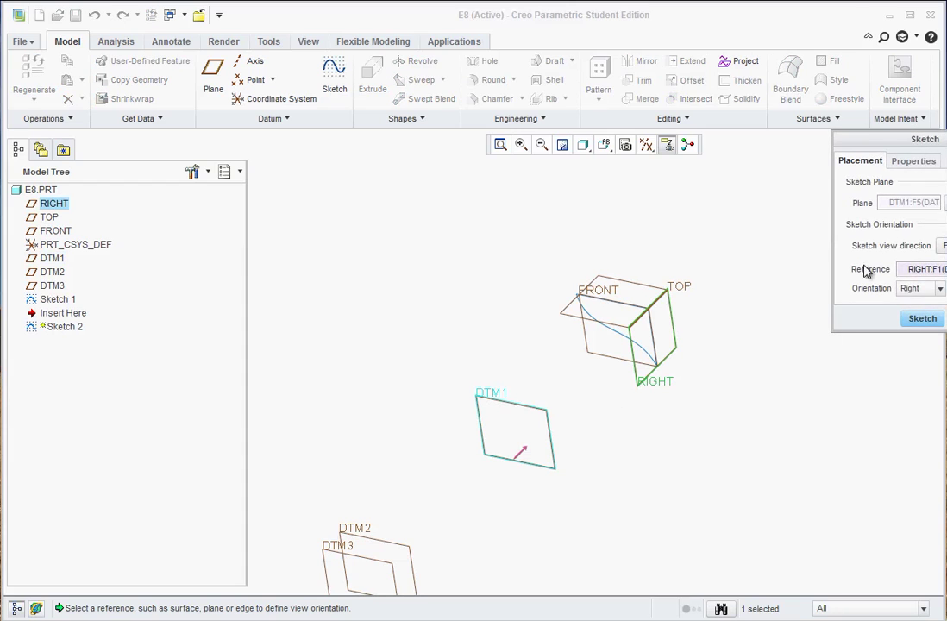
left_click_drag(864, 138, 756, 116)
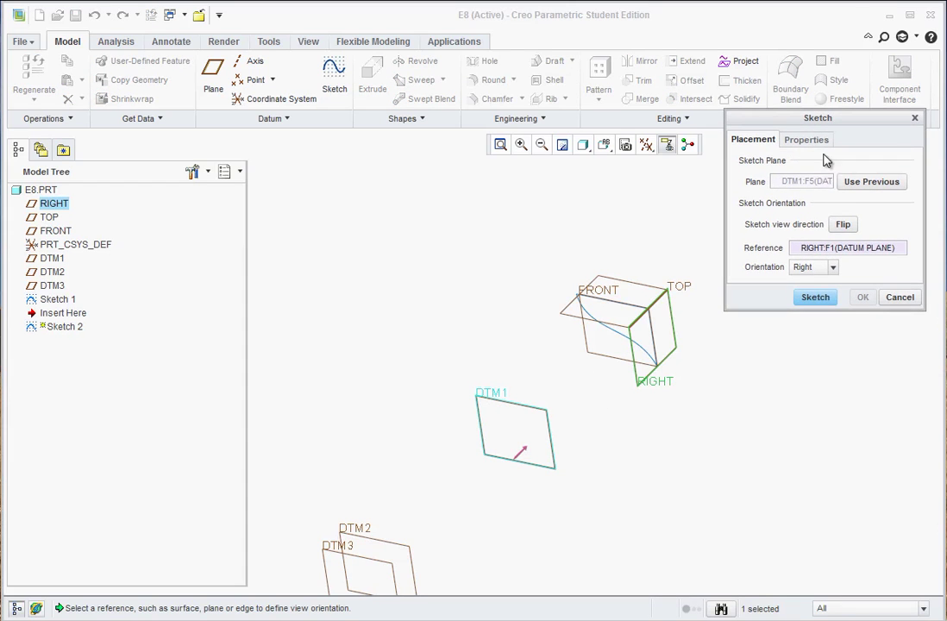
left_click(816, 298)
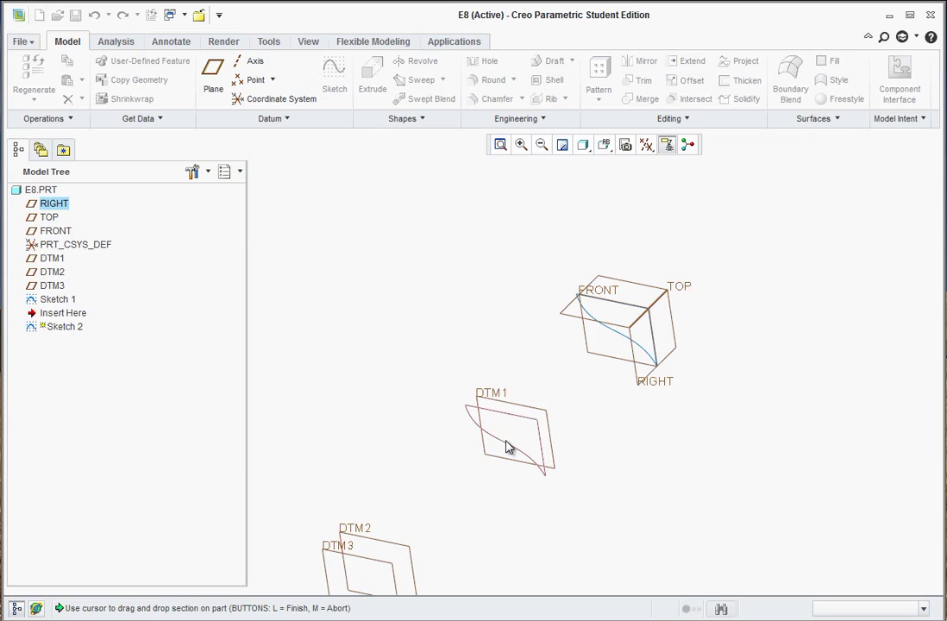
Drop the copied section on DTM1 and move its 0.39 and 0.35 dimensions clear
left_click(507, 446)
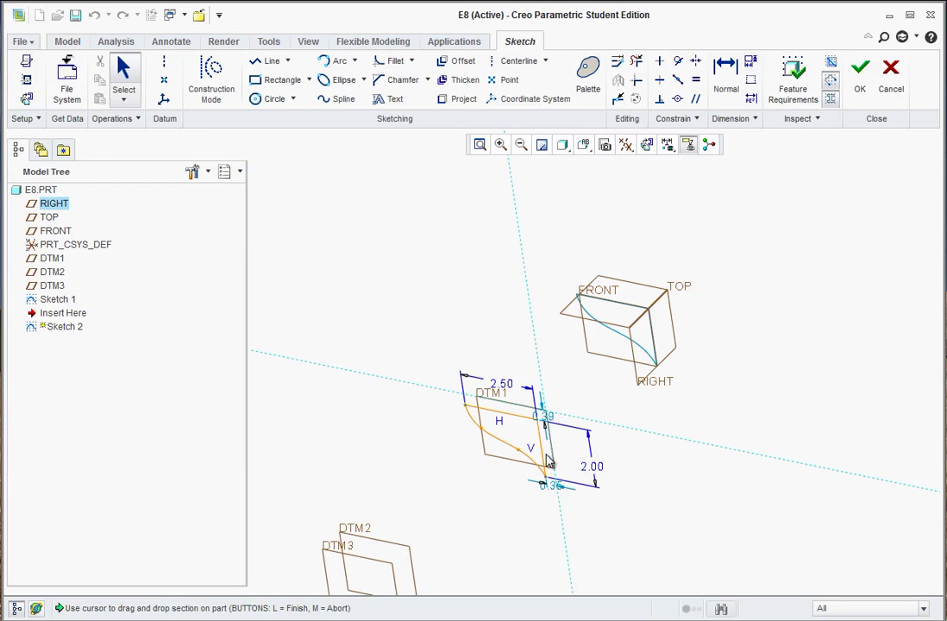
scroll(543, 431, "down", 5)
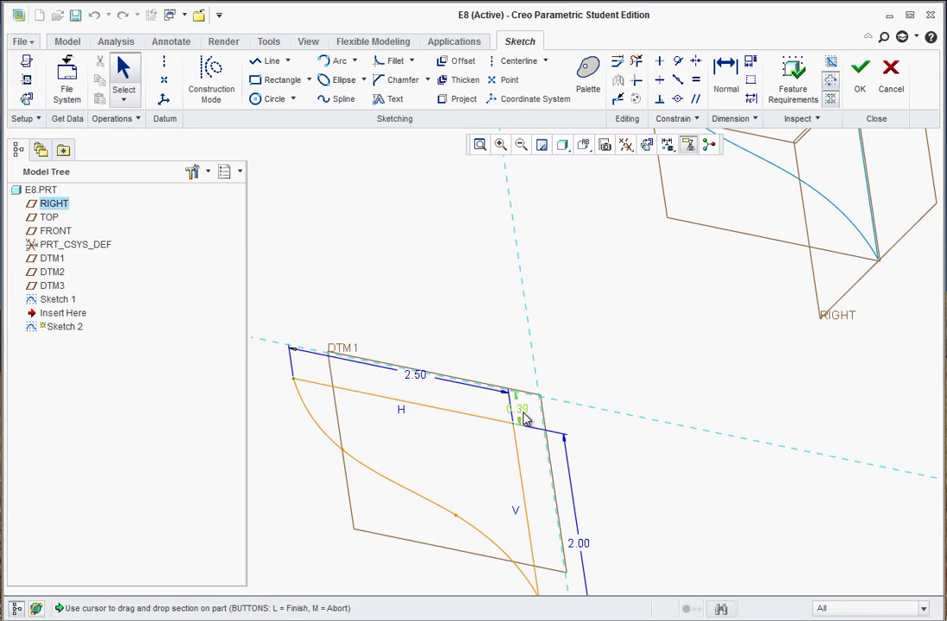
mouse_move(524, 420)
left_mouse_down()
mouse_move(525, 406)
mouse_move(587, 379)
left_mouse_up()
scroll(581, 479, "up", 2)
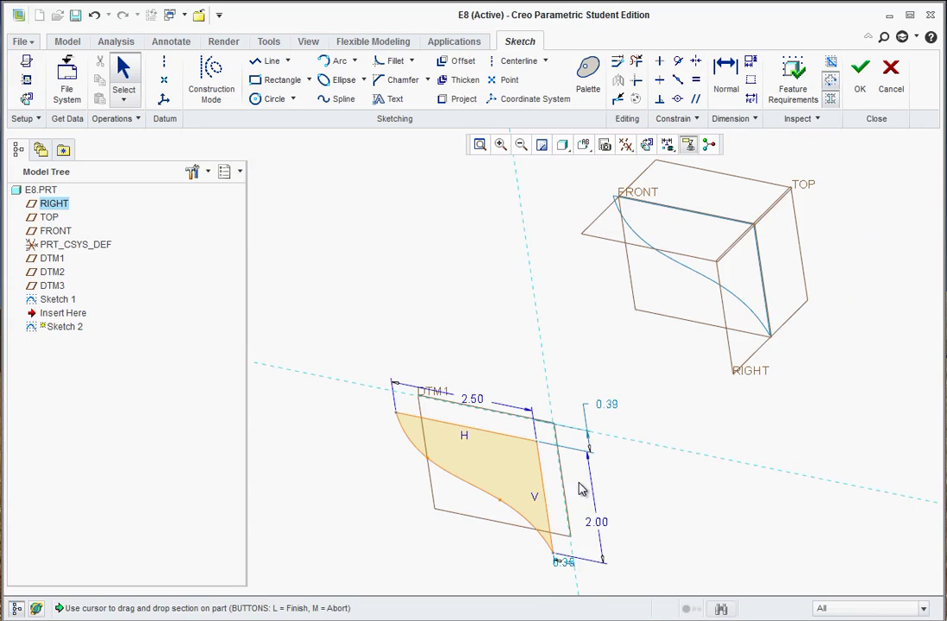
left_click_drag(569, 569, 619, 483)
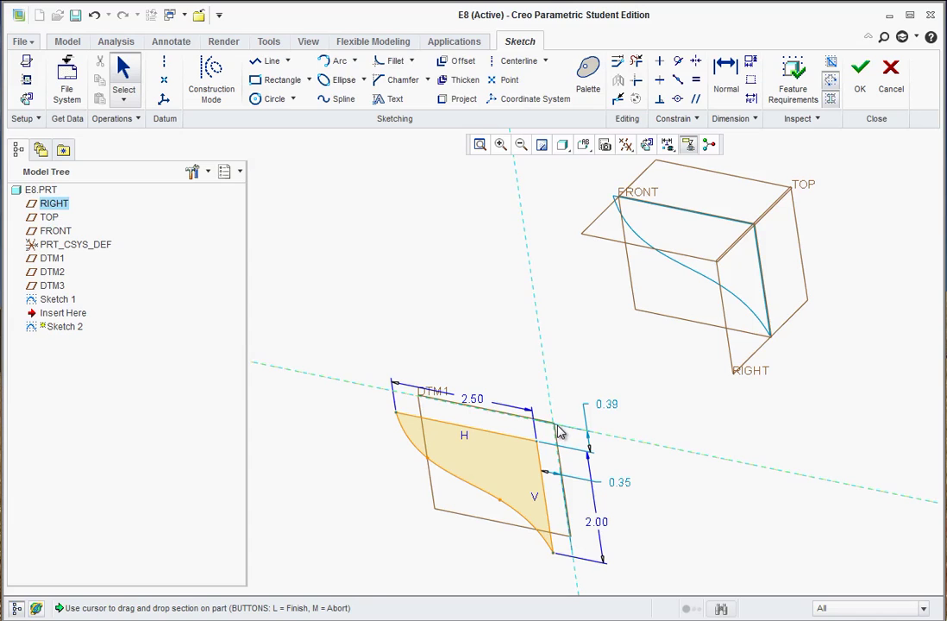
Set both offset dimensions to 0.00, then check the exercise PDF
double_click(621, 483)
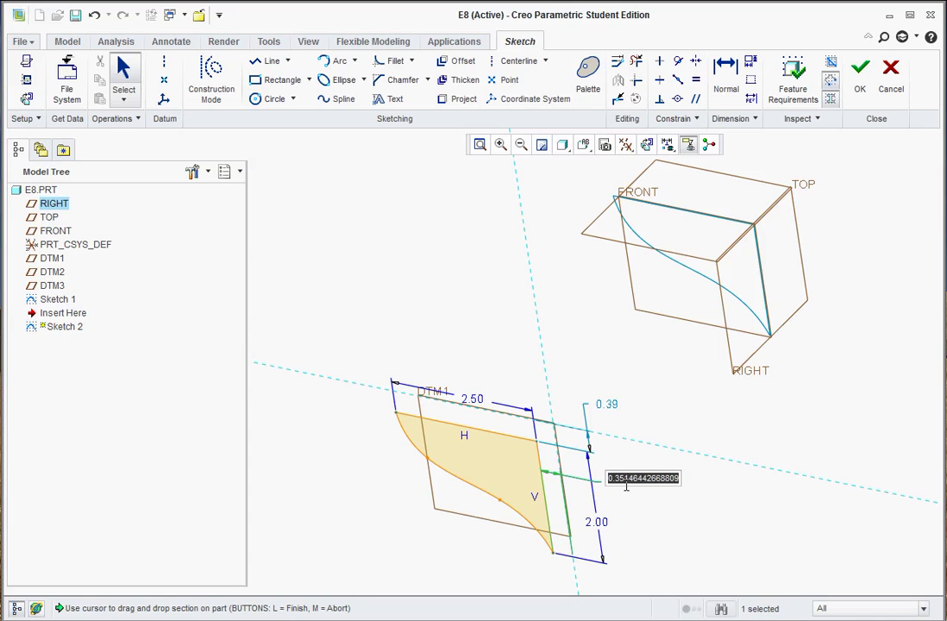
type("0")
key("Return")
double_click(630, 410)
type("0")
key("Return")
left_click(638, 480)
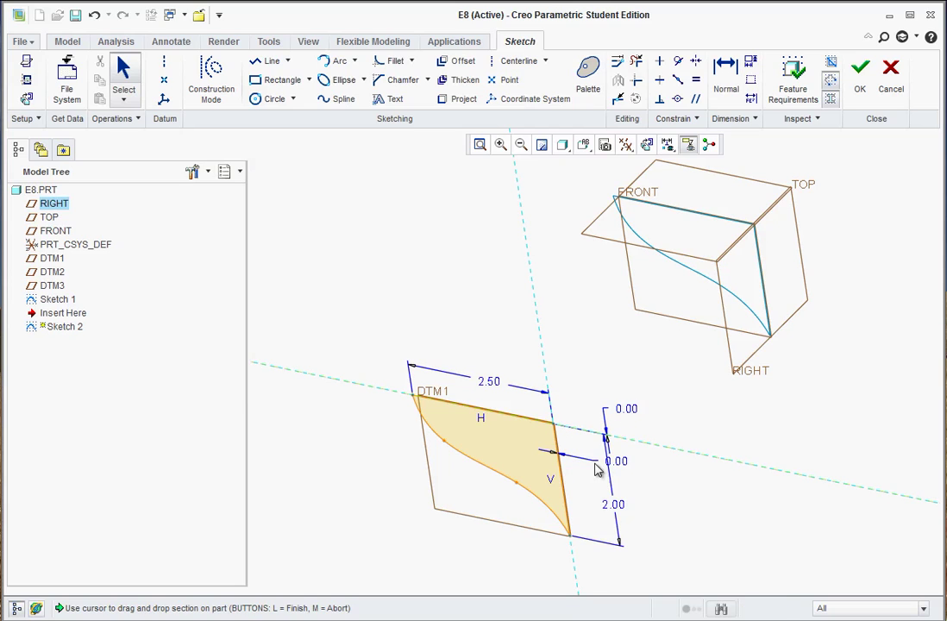
key("alt+Tab")
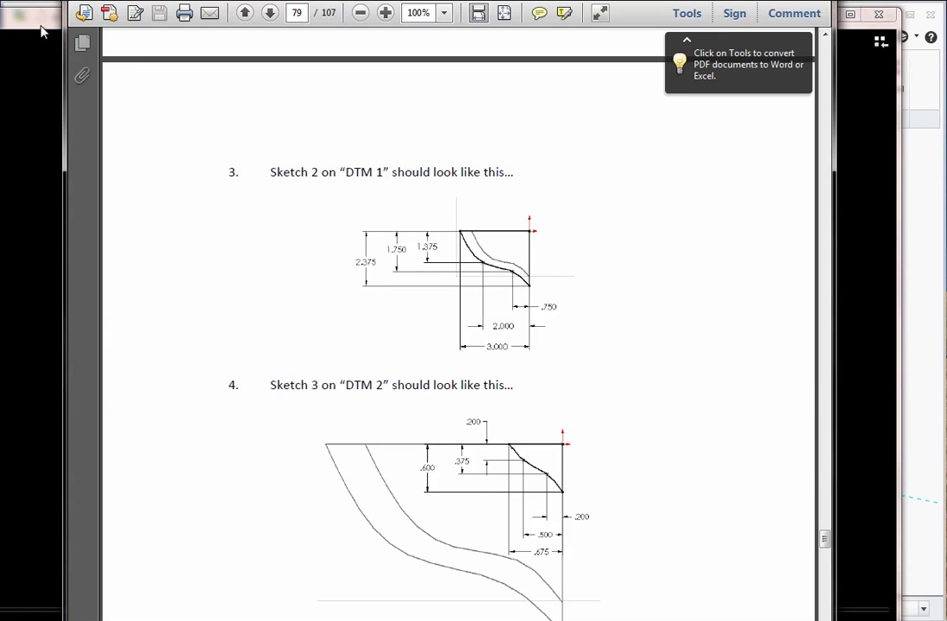
left_click(43, 28)
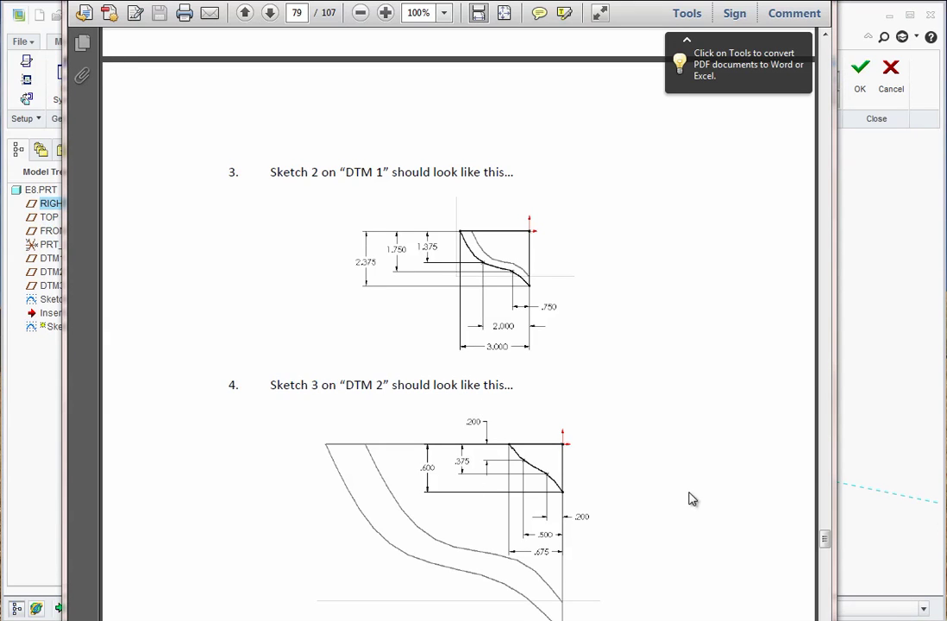
scroll(549, 453, "down", 1)
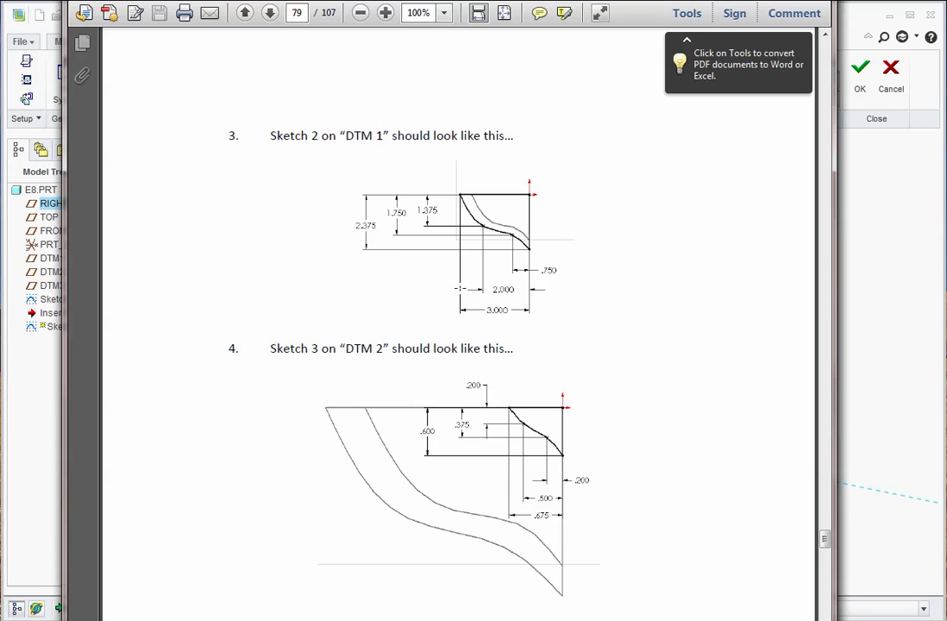
Change the Sketch 2 height to 2.38 and the width to 3.00
left_click(880, 435)
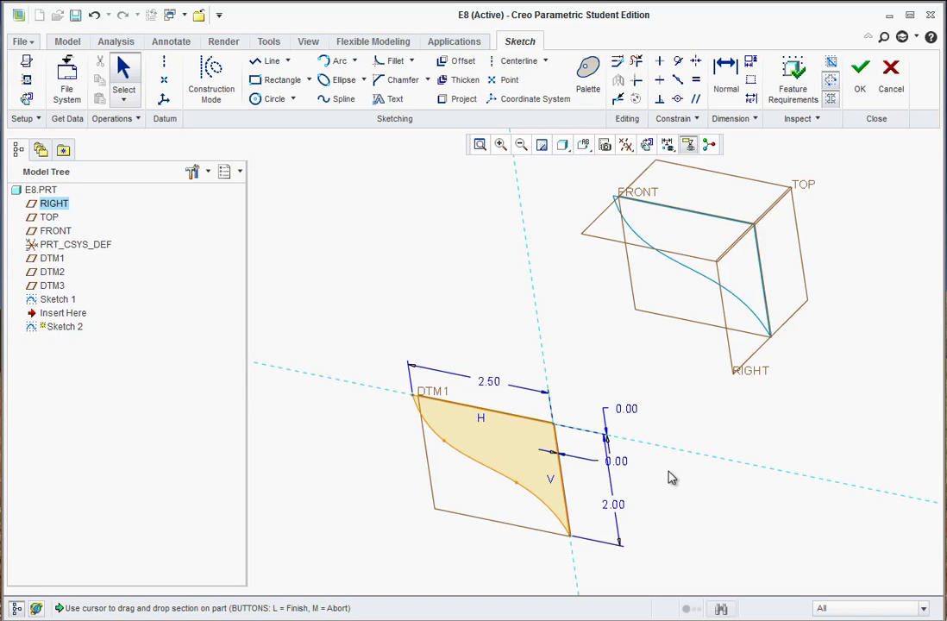
double_click(611, 500)
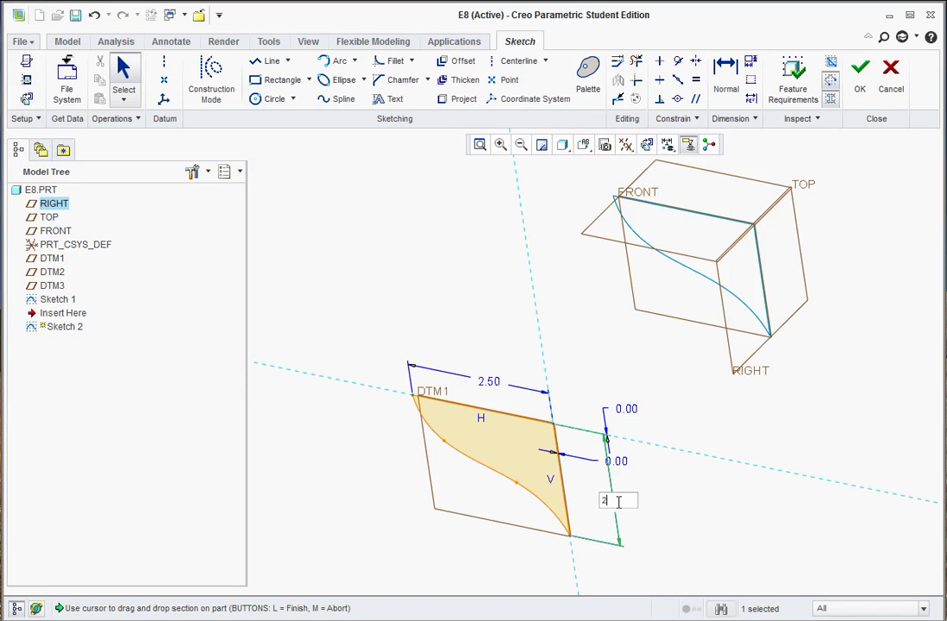
type("2.38")
key("Return")
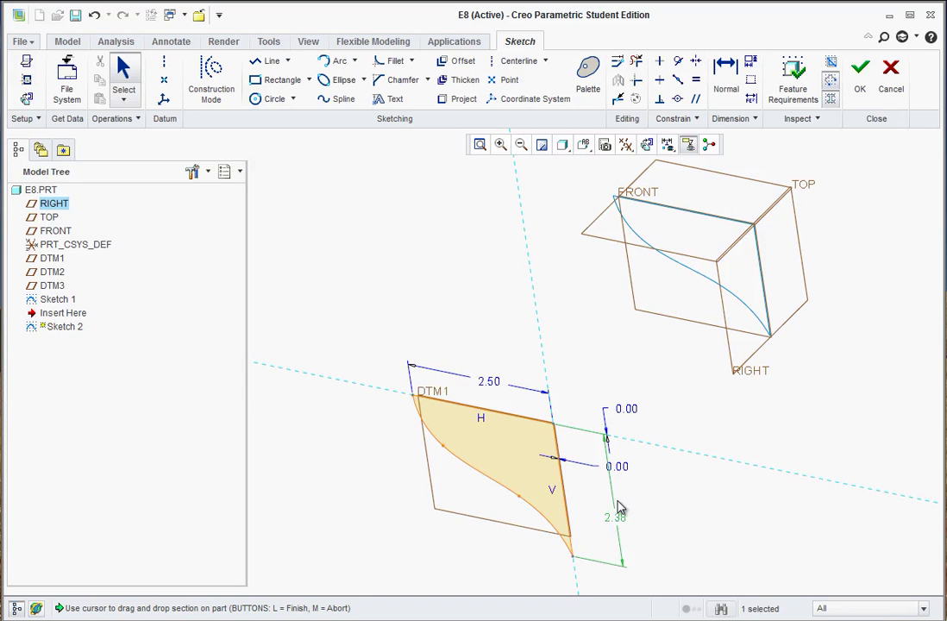
double_click(495, 380)
key("Return")
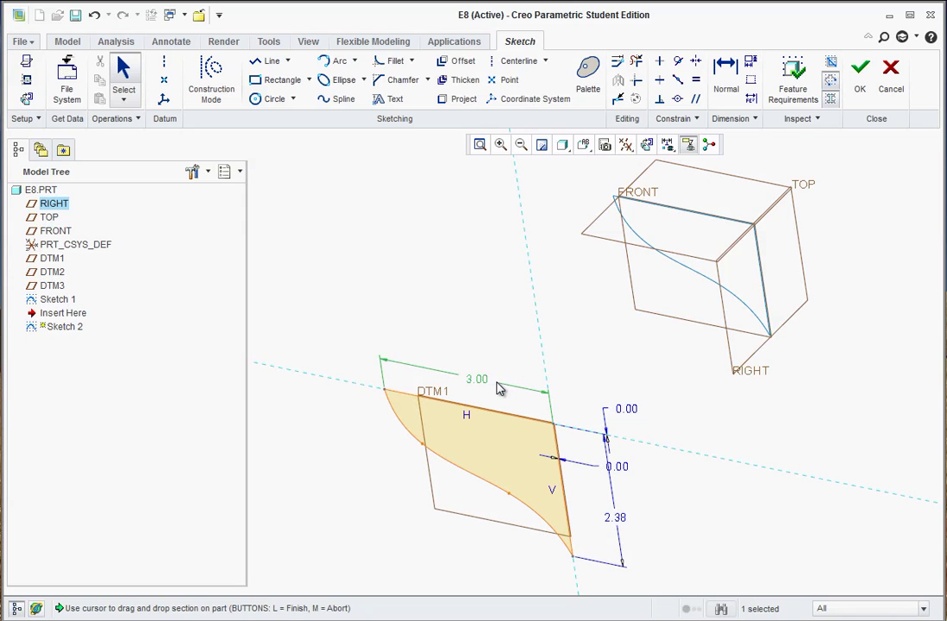
Reshape the S-curve spline by dragging its interior points
scroll(573, 536, "up", 2)
scroll(574, 536, "up", 1)
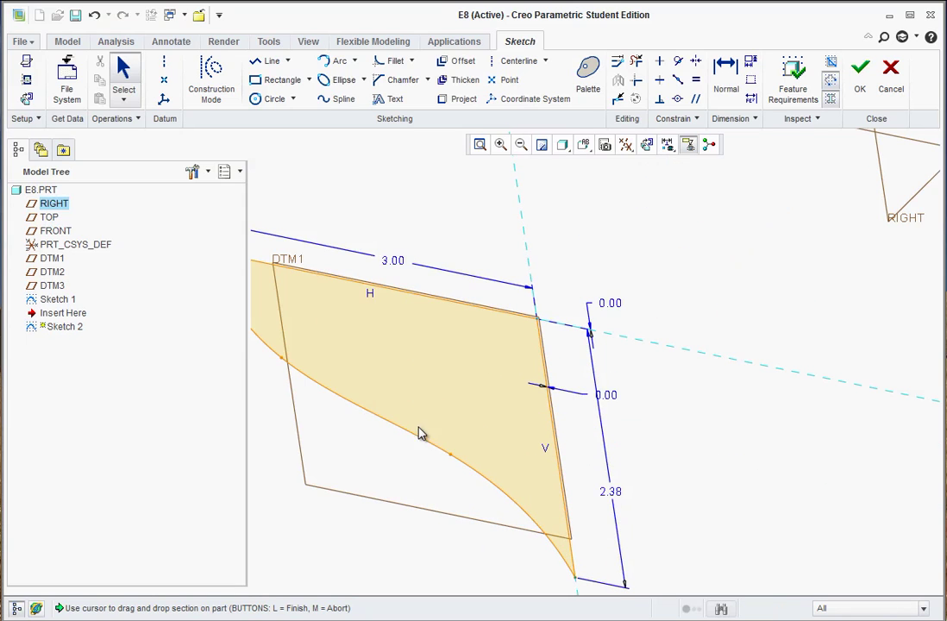
left_click_drag(452, 463, 604, 567)
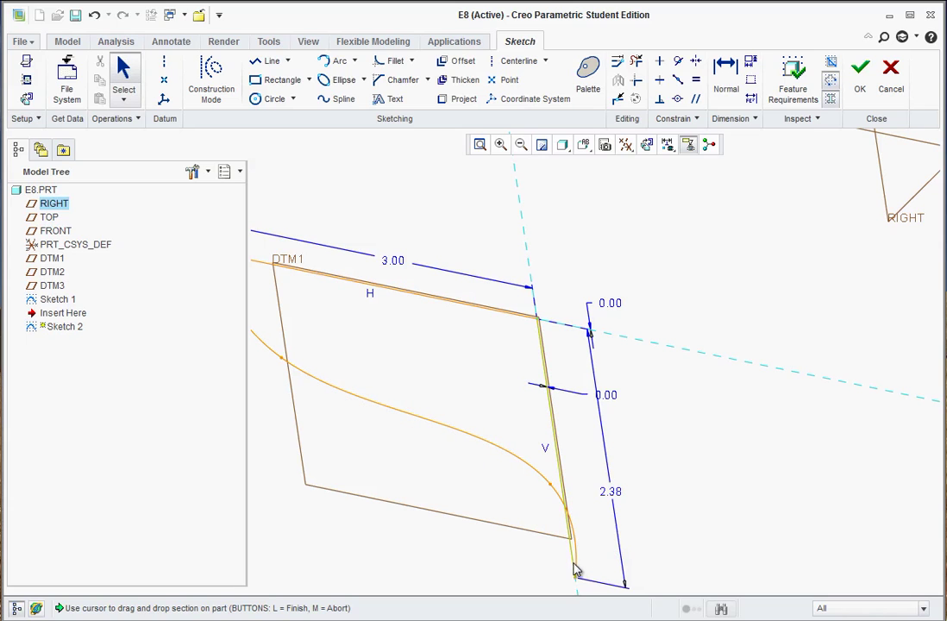
left_click_drag(553, 492, 470, 473)
scroll(462, 554, "down", 3)
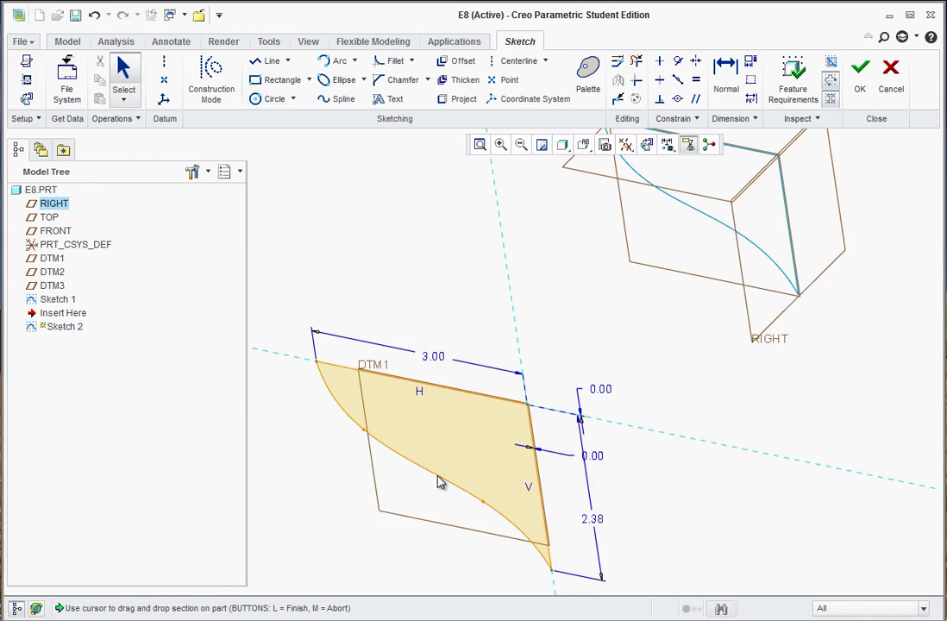
scroll(553, 567, "up", 3)
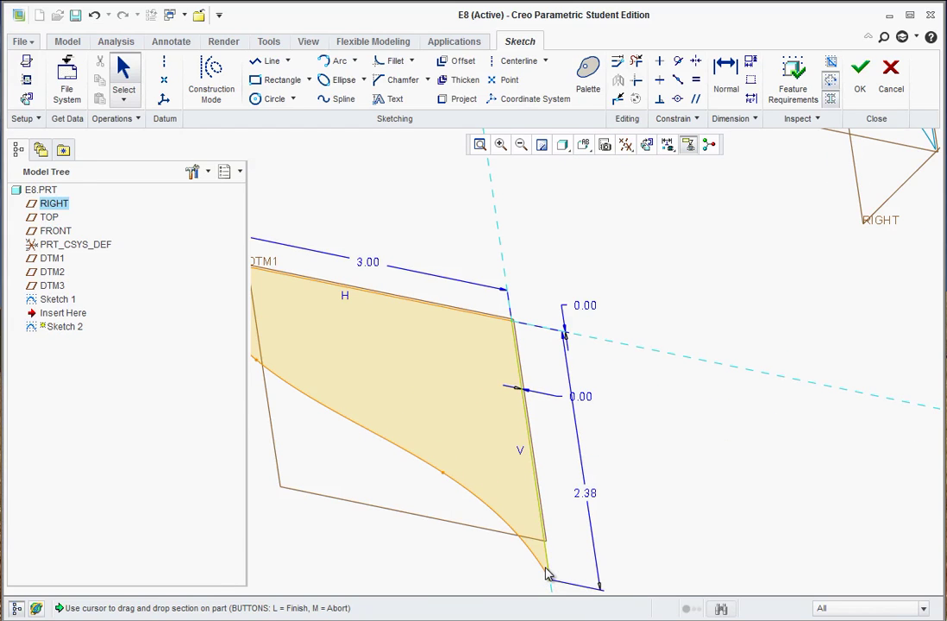
scroll(552, 569, "down", 4)
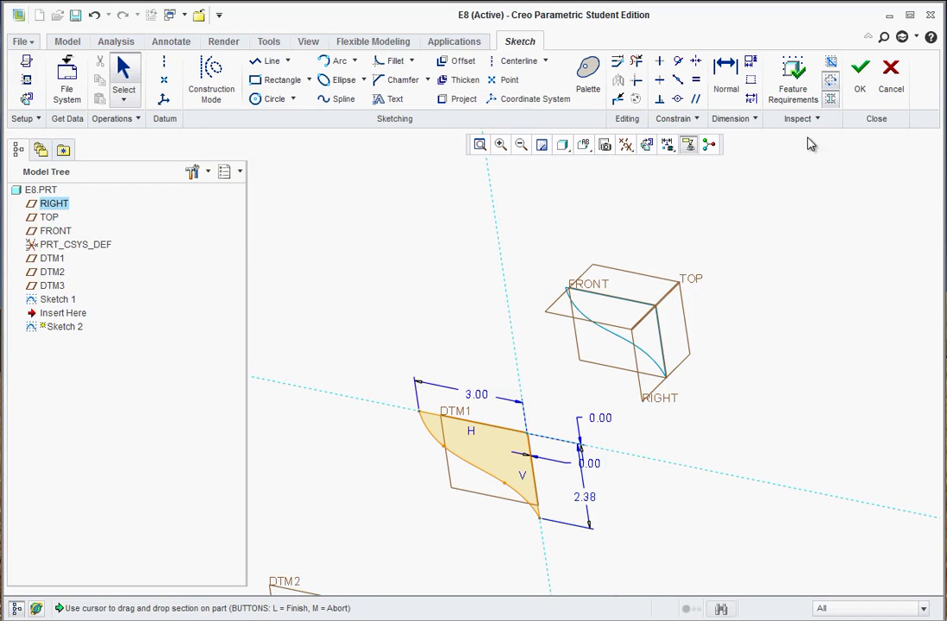
Finish Sketch 2 and paste its section onto DTM2 as Sketch 3
left_click(865, 82)
scroll(653, 346, "down", 3)
scroll(559, 460, "up", 4)
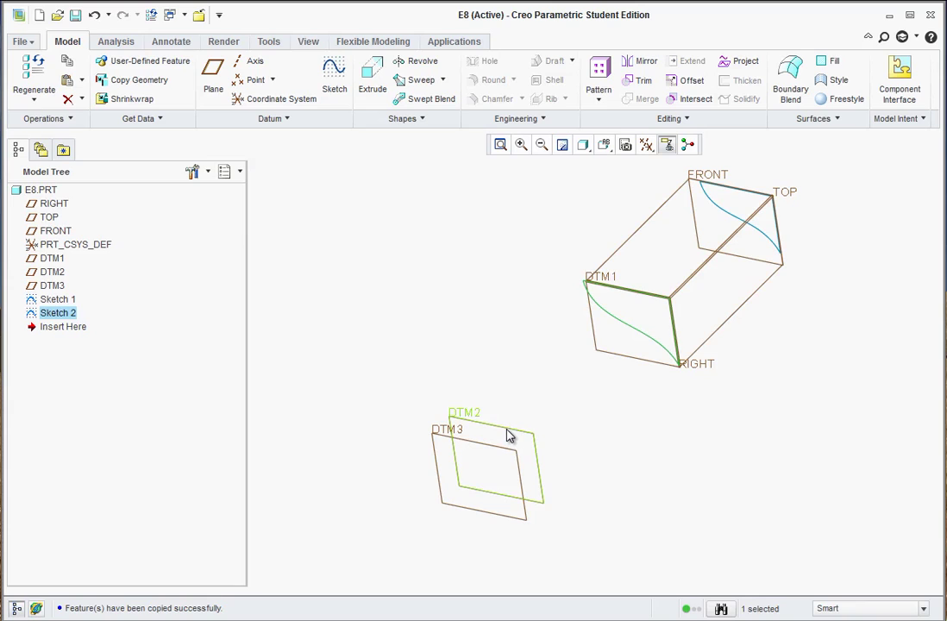
left_click(508, 435)
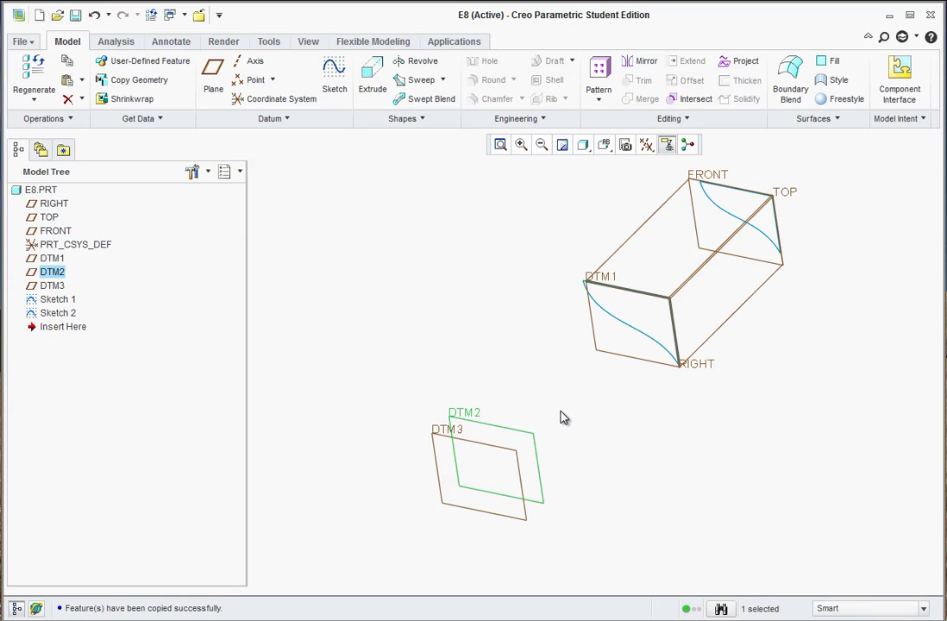
key("s")
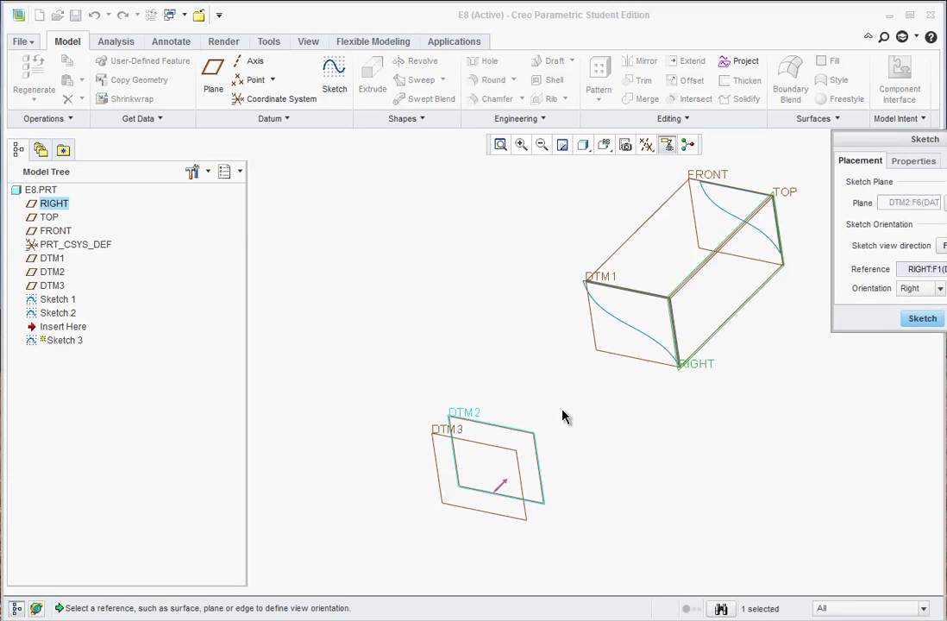
left_click(917, 321)
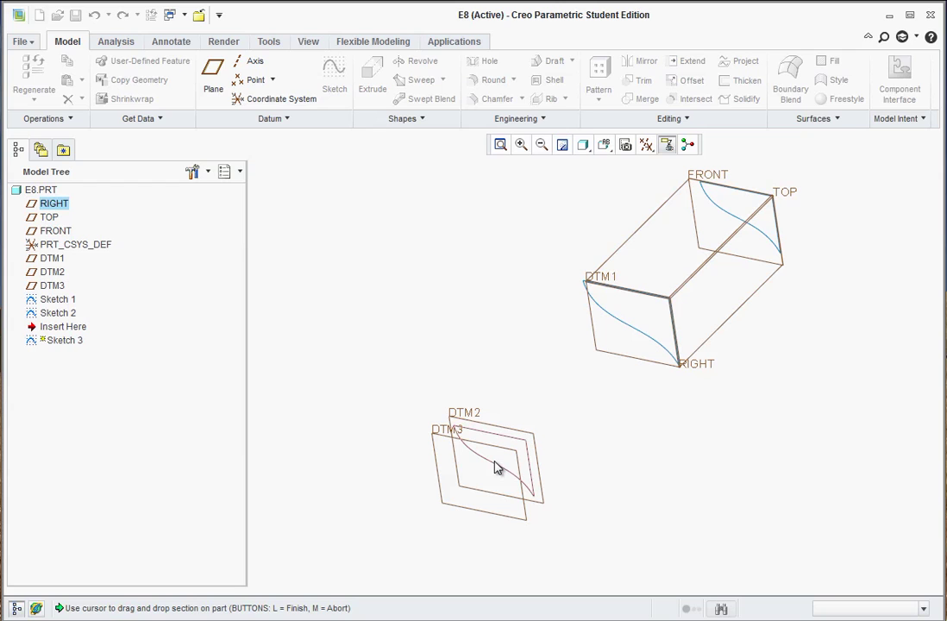
Place the pasted section at the datum corner and check the PDF for Sketch 3 dimensions
left_click(495, 467)
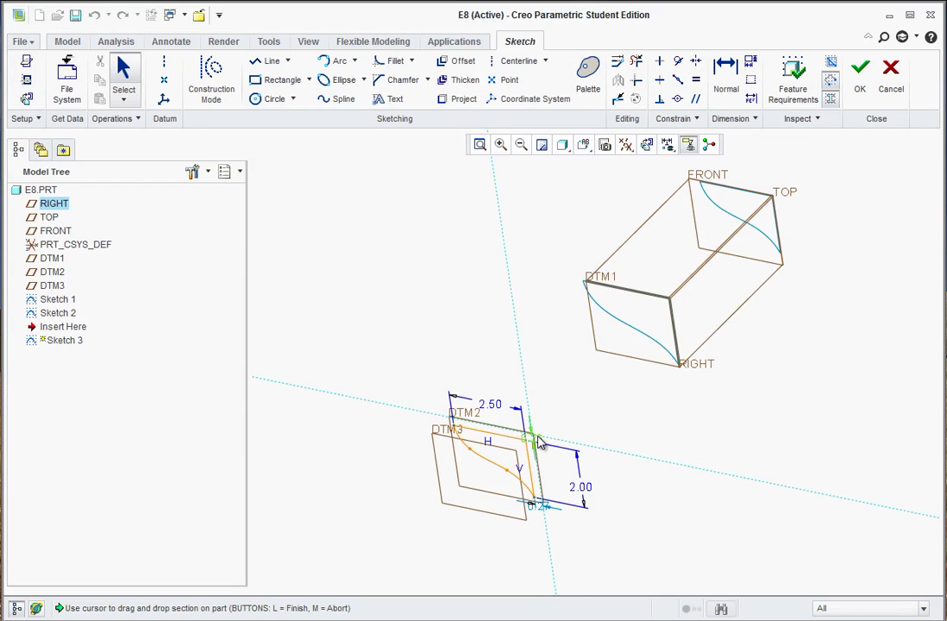
scroll(535, 440, "up", 3)
scroll(535, 443, "down", 3)
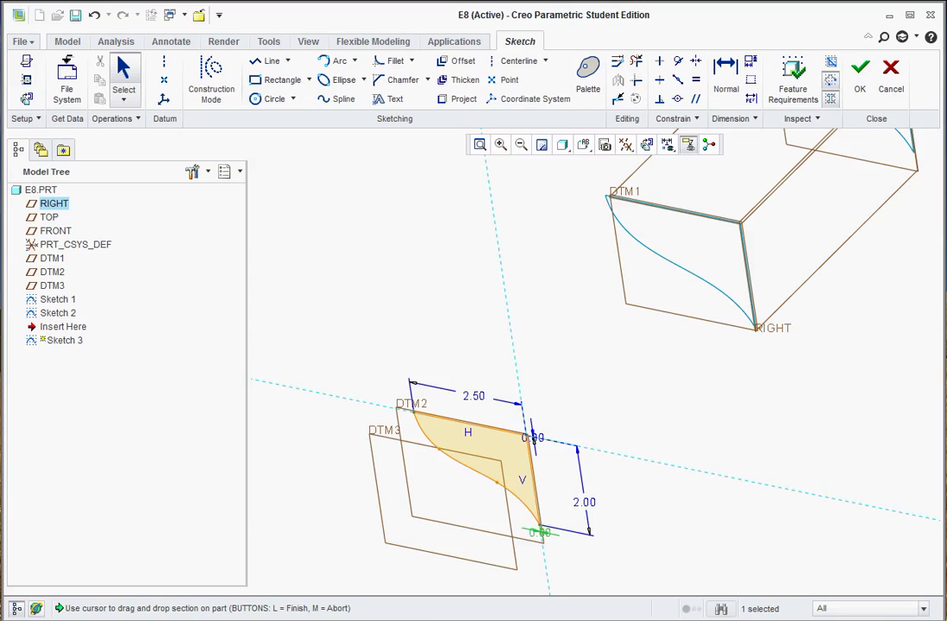
key("alt+Tab")
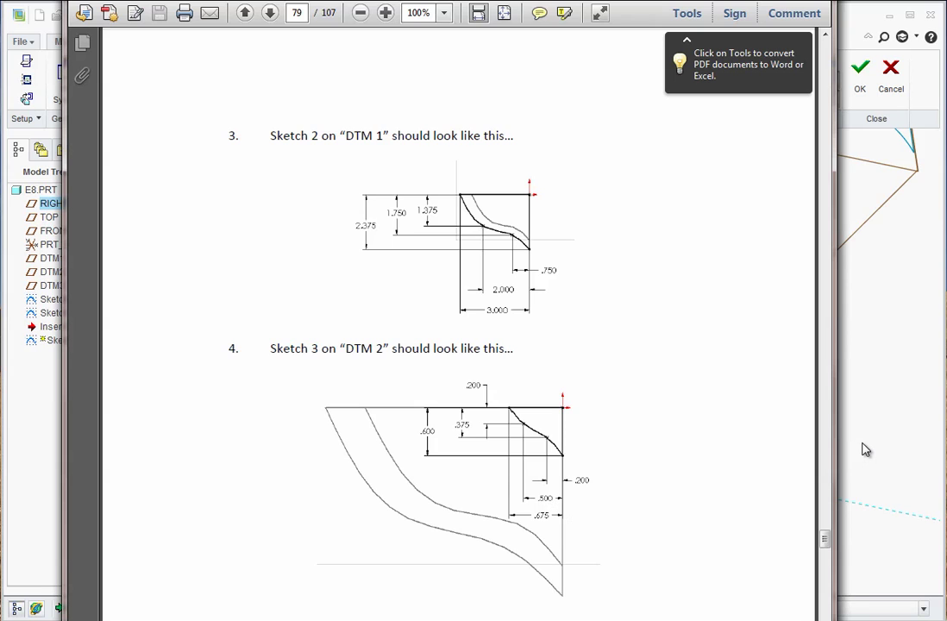
key("alt+Tab")
Resize Sketch 3 to 0.6 height and 0.675 width
double_click(585, 502)
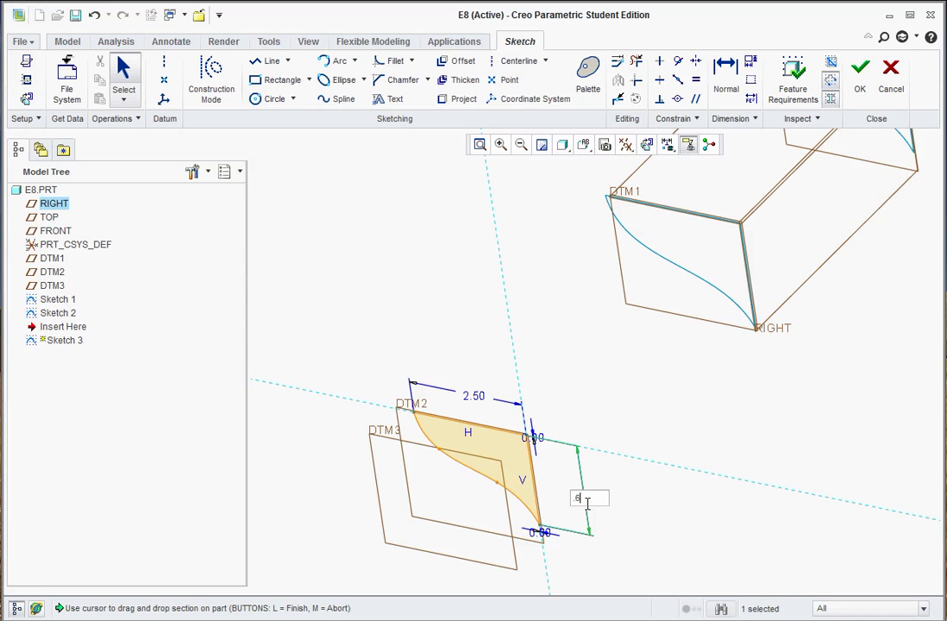
type(".6")
key("Return")
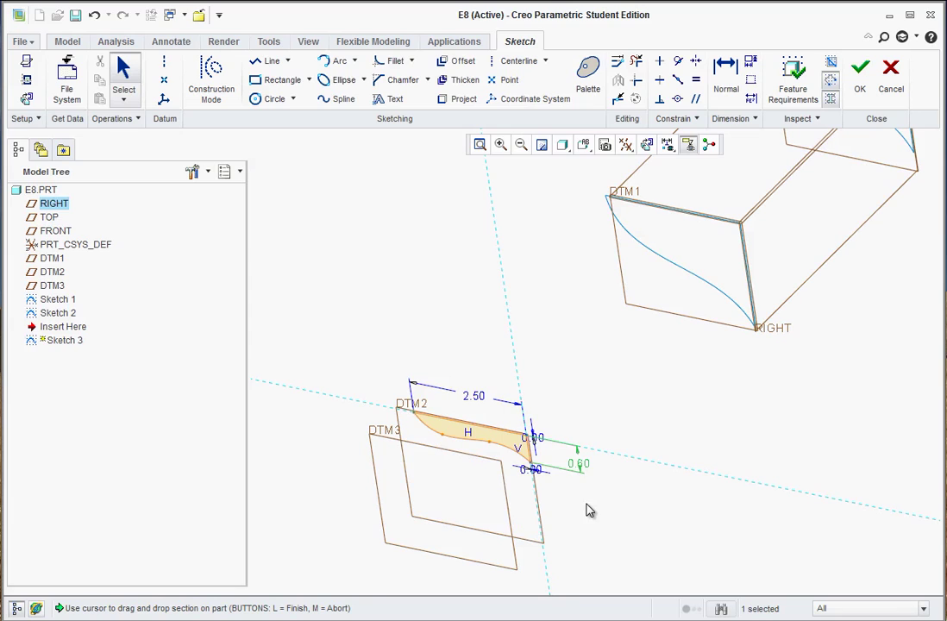
double_click(480, 397)
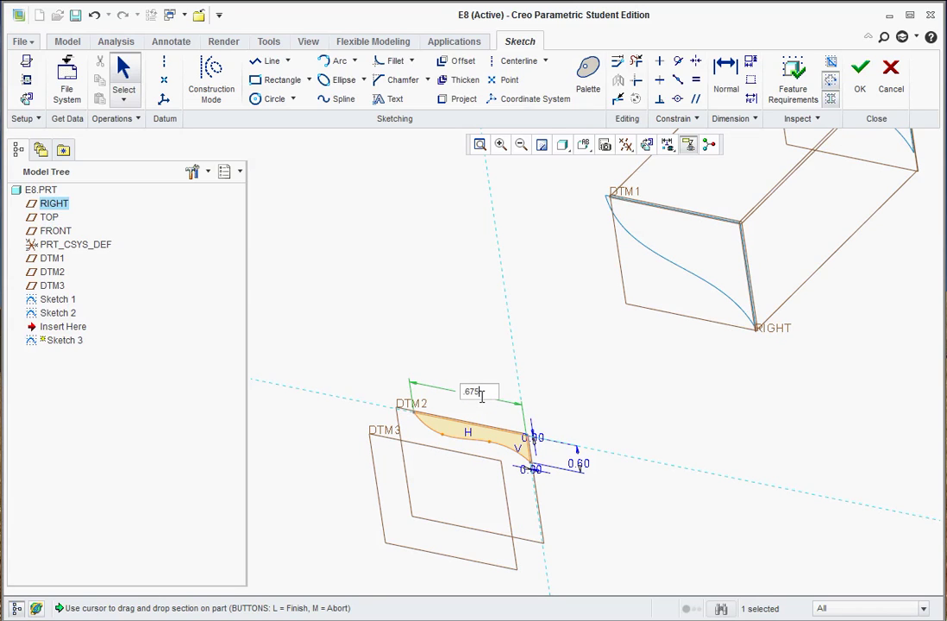
type(".675")
key("Return")
Reshape the spline toward the vertical edge and finish Sketch 3
scroll(526, 461, "up", 4)
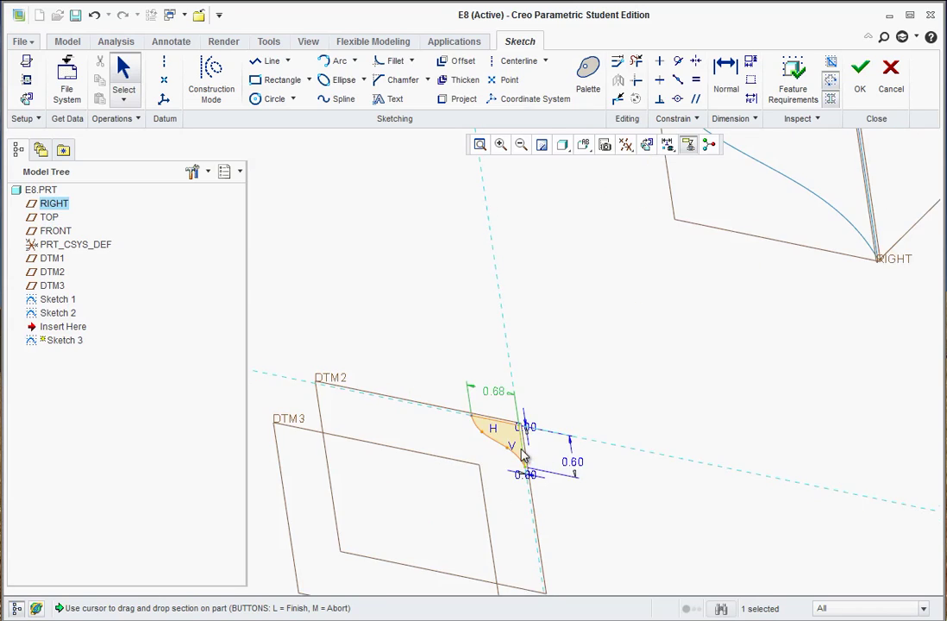
scroll(521, 457, "up", 1)
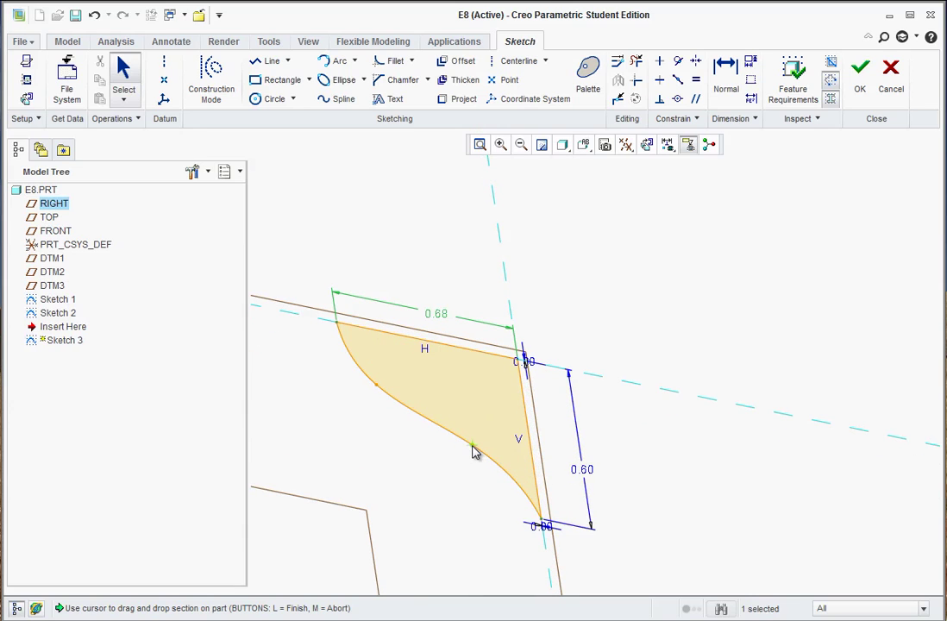
mouse_move(474, 453)
left_mouse_down()
mouse_move(536, 450)
mouse_move(490, 462)
mouse_move(479, 454)
left_mouse_up()
scroll(606, 507, "down", 2)
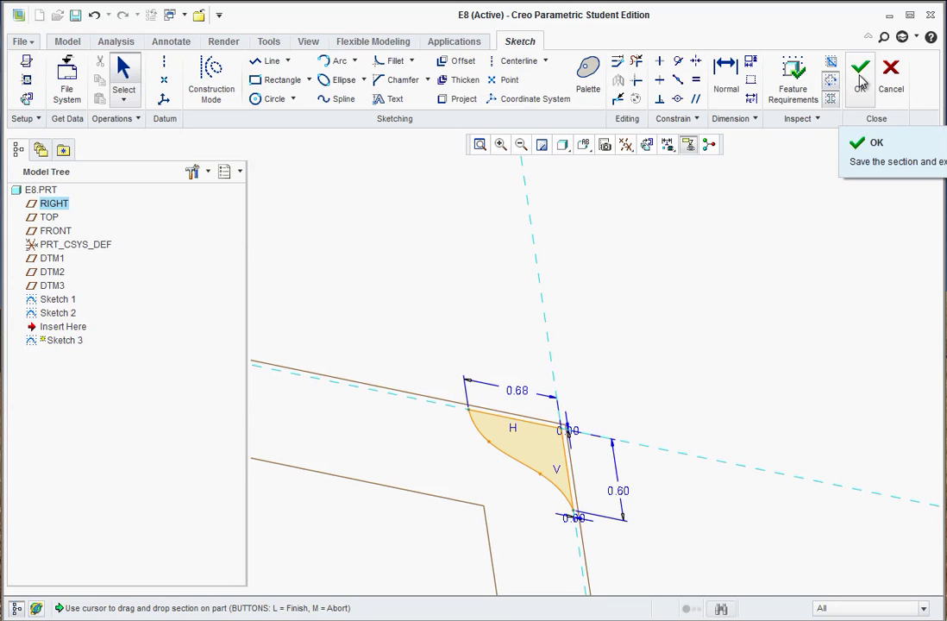
left_click(861, 75)
Start a new sketch on DTM3 and orient the view to FRONT
scroll(604, 444, "up", 3)
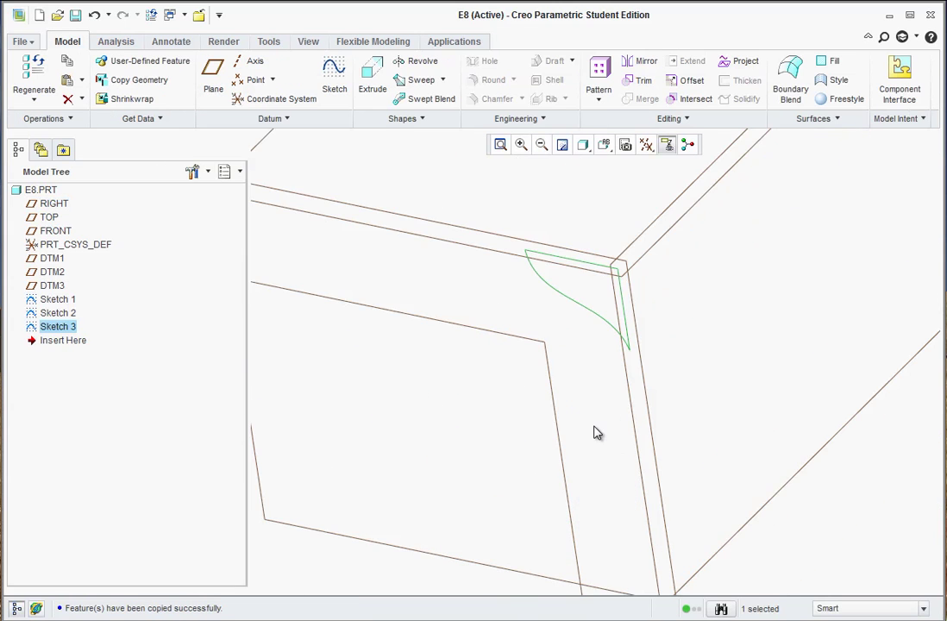
scroll(597, 433, "down", 3)
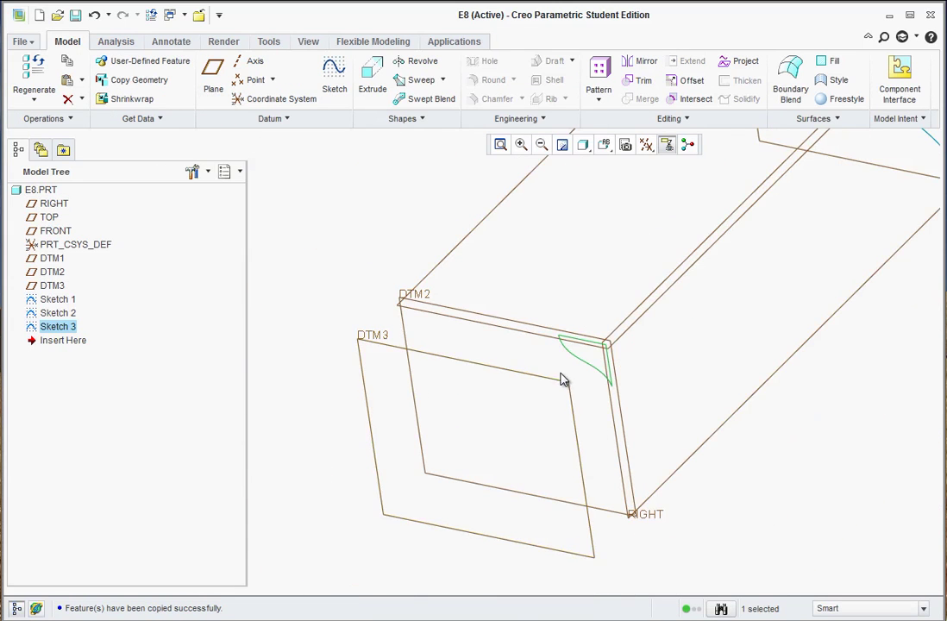
left_click(373, 347)
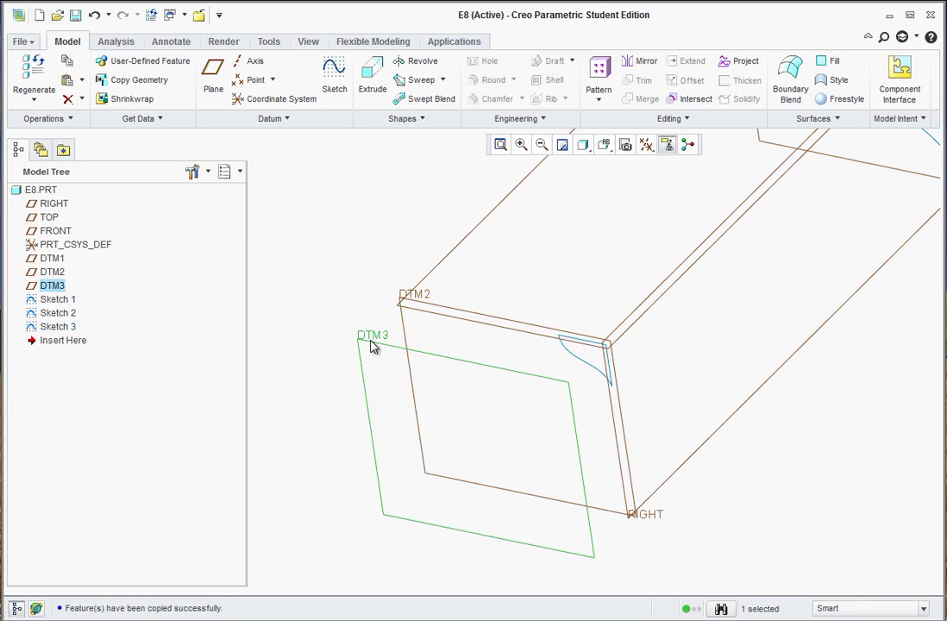
left_click(332, 79)
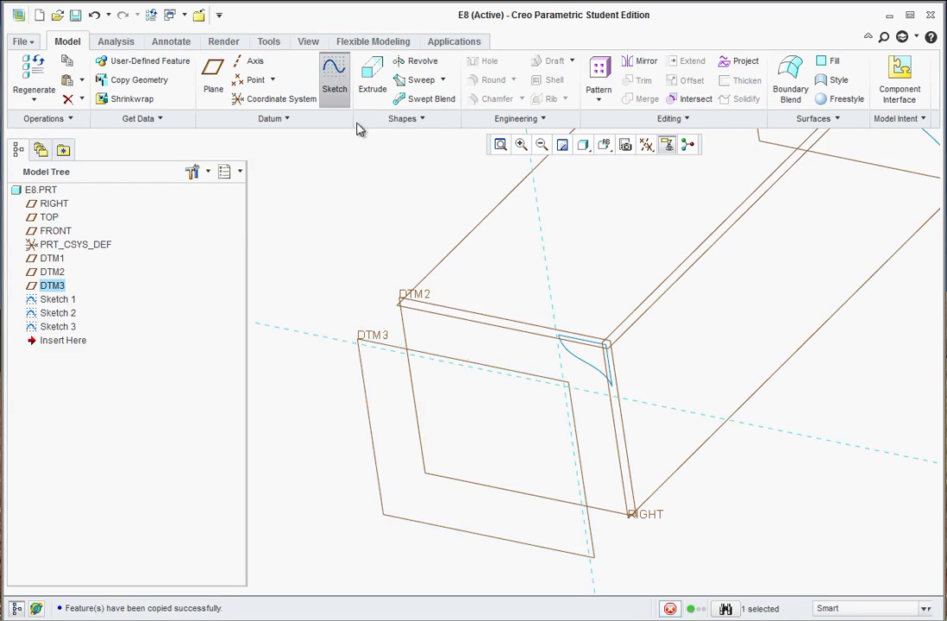
left_click(584, 144)
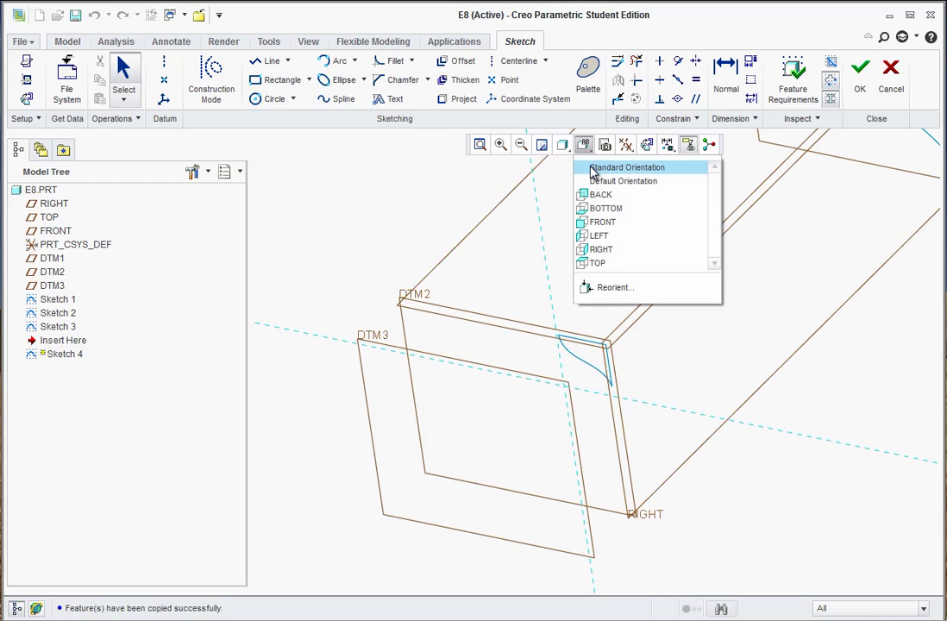
left_click(593, 221)
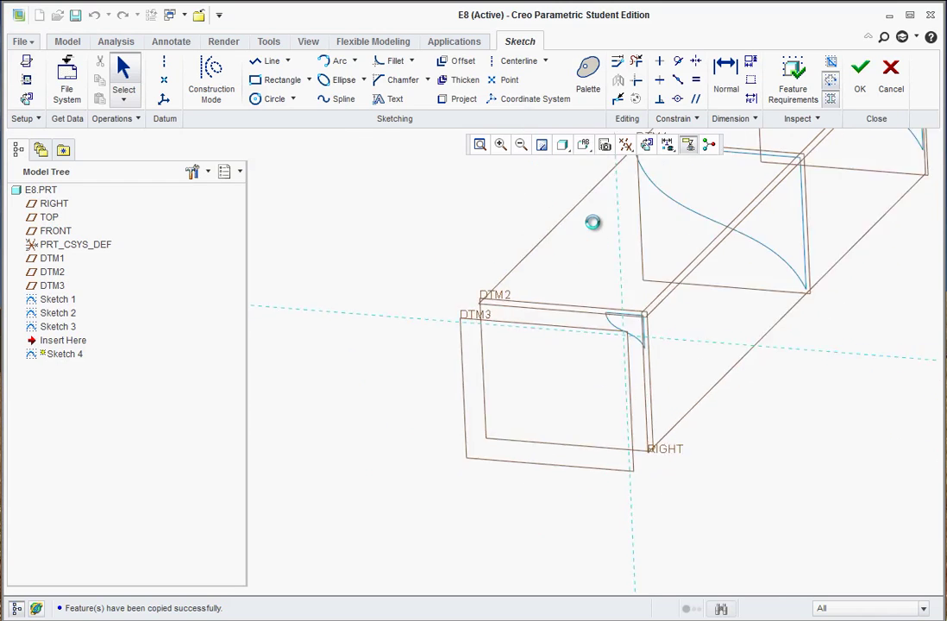
scroll(643, 326, "up", 5)
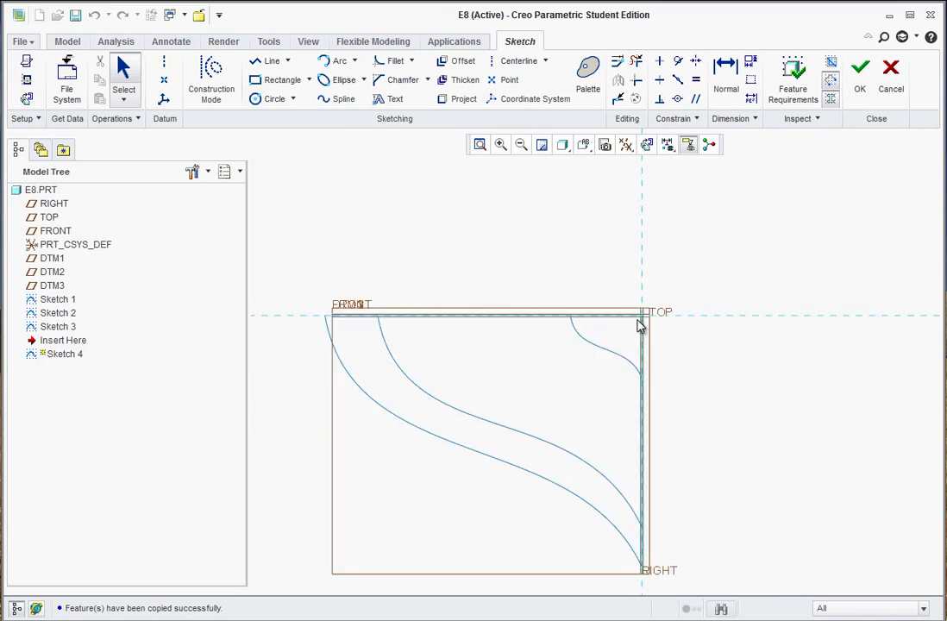
scroll(644, 319, "up", 5)
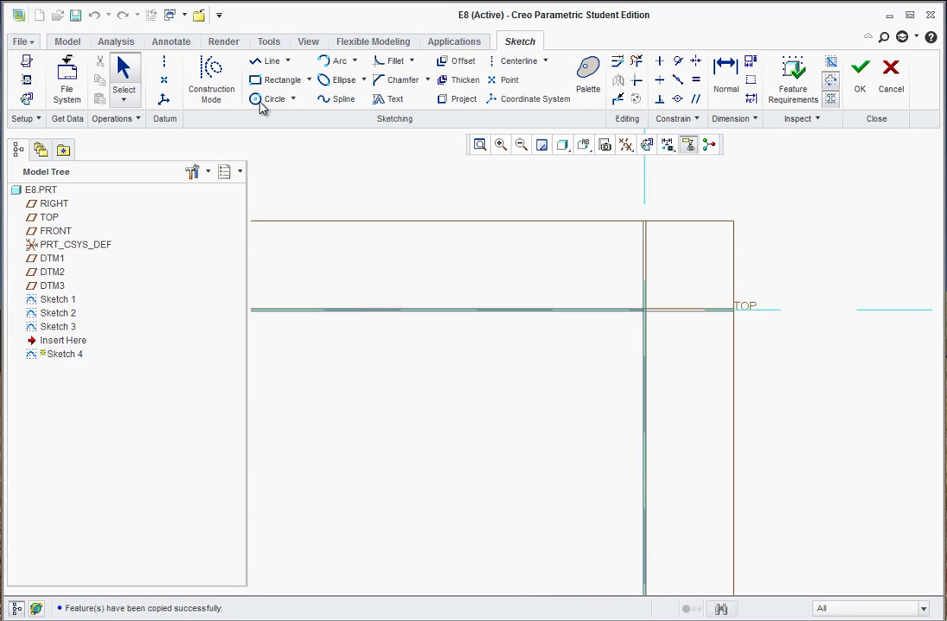
Draw a short horizontal line from the origin and set its length to .01
left_click(259, 62)
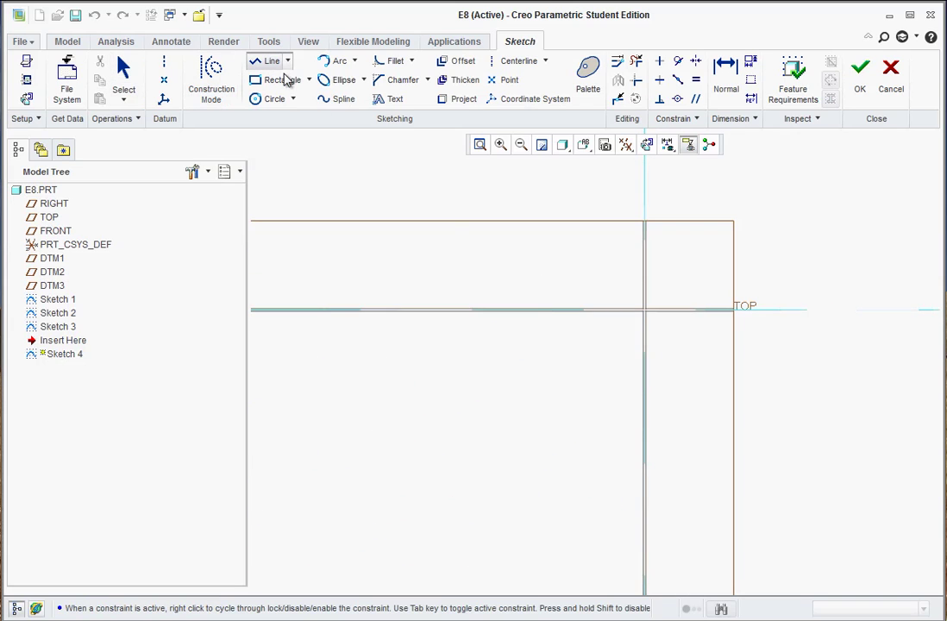
left_click(646, 311)
left_click(617, 311)
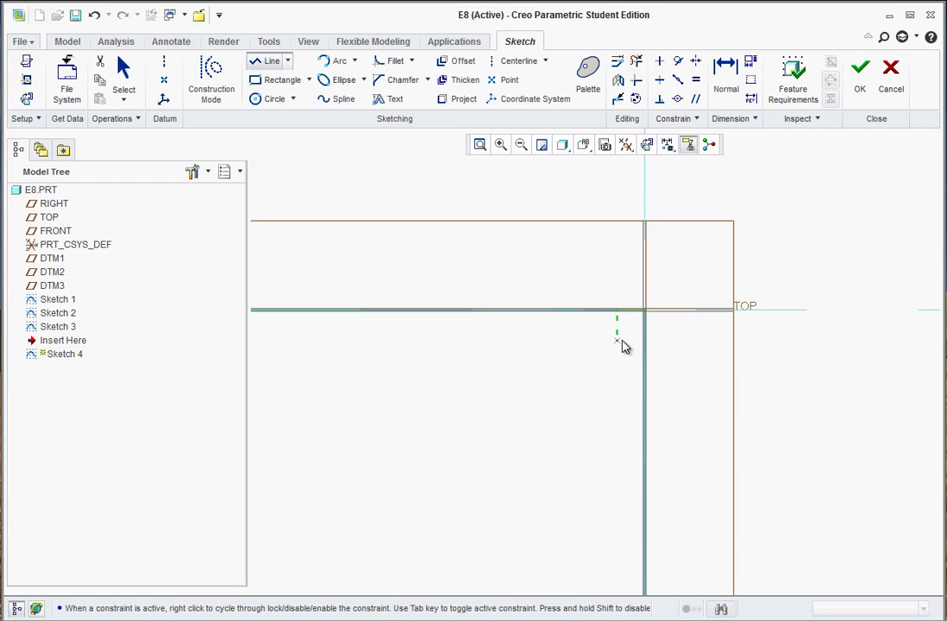
middle_click(623, 332)
left_click(633, 309)
scroll(642, 321, "down", 2)
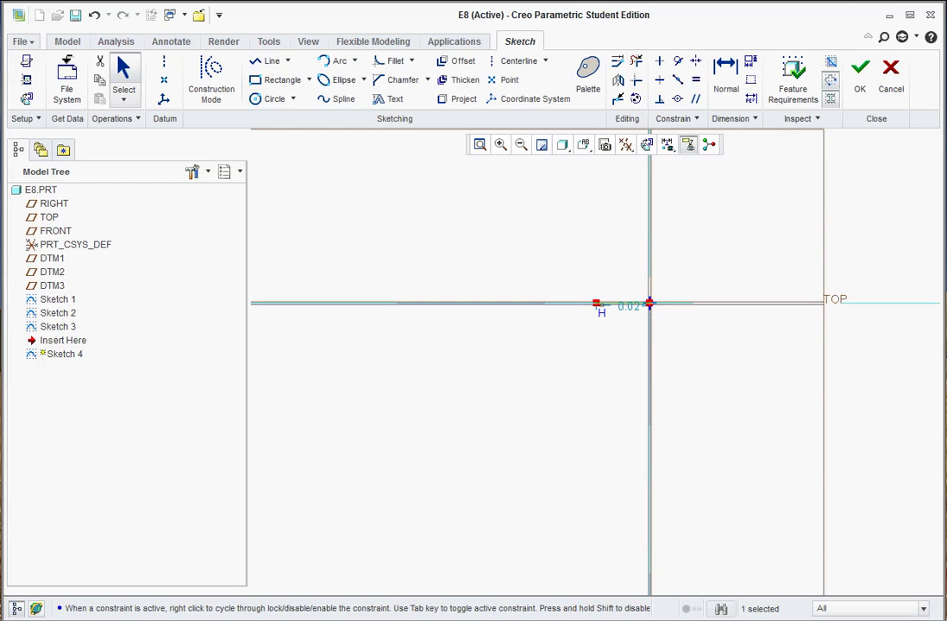
key("alt+Tab")
scroll(457, 311, "down", 6)
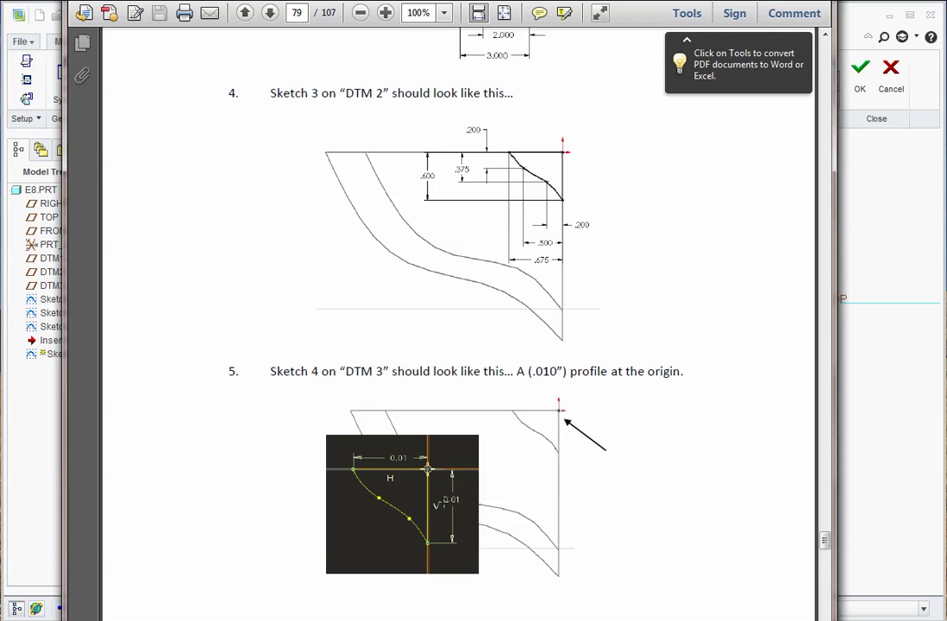
left_click(860, 452)
scroll(644, 317, "down", 2)
double_click(620, 294)
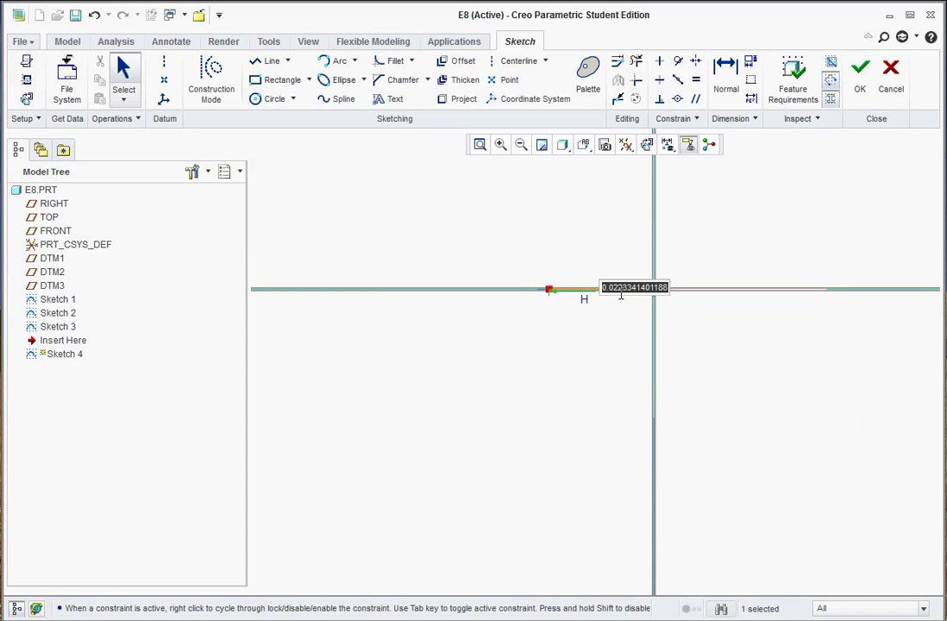
key("BackSpace")
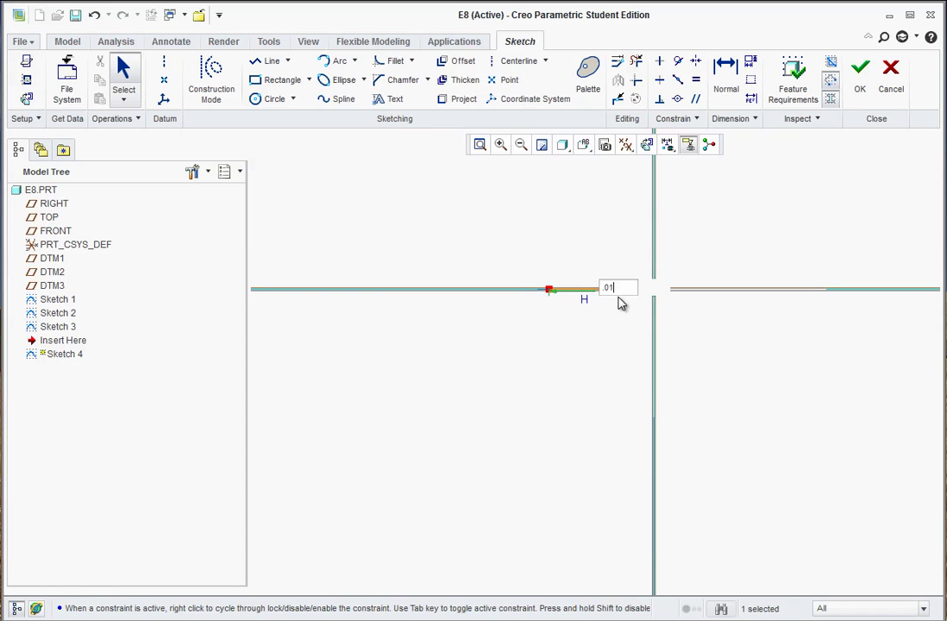
type(".01")
key("Return")
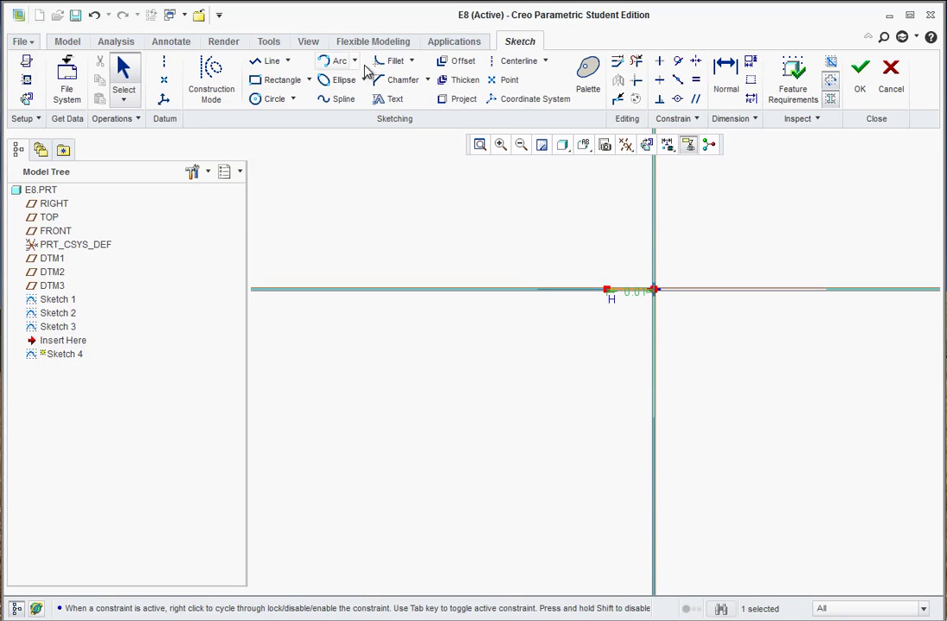
Draw a vertical line along the axis and set its length to 0.01
left_click(267, 61)
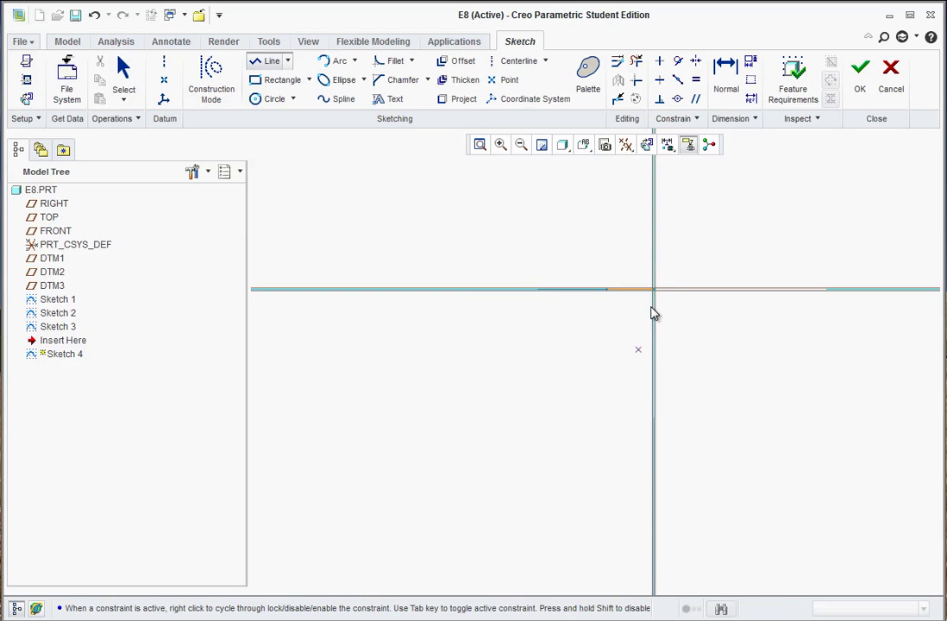
left_click(653, 328)
middle_click(698, 340)
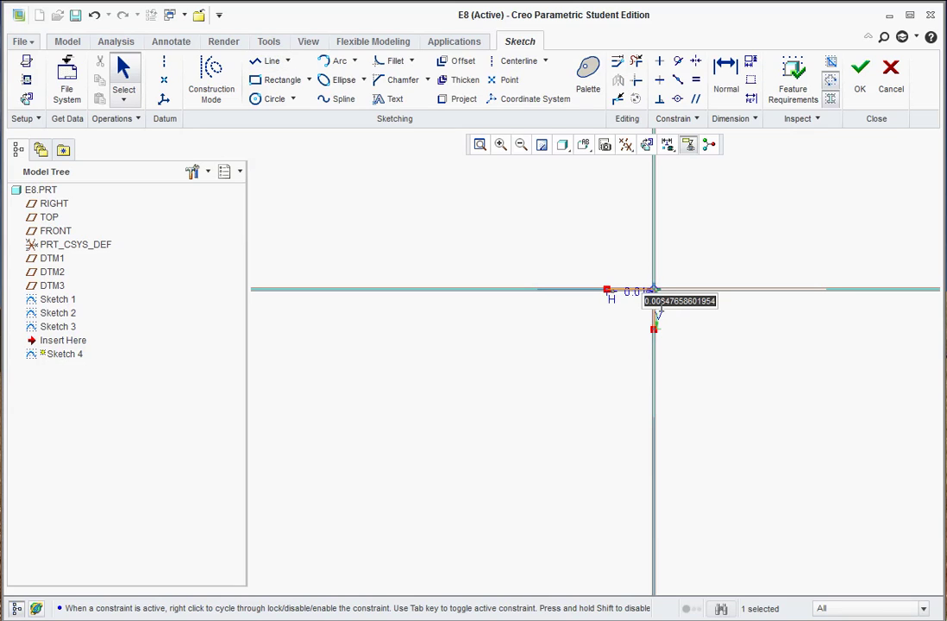
double_click(657, 307)
type("0.01")
key("Return")
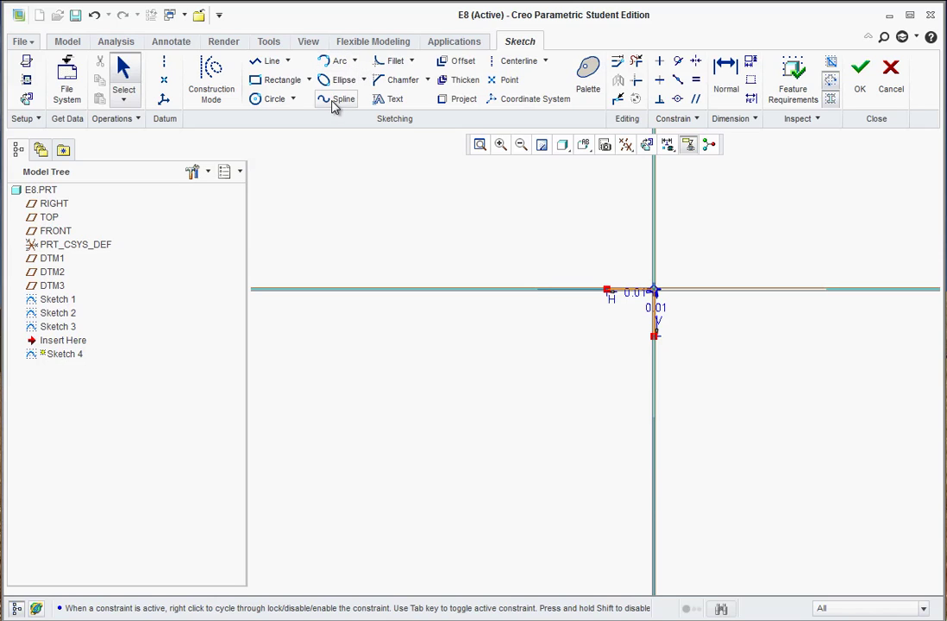
Join the two line ends with a curved spline
left_click(335, 100)
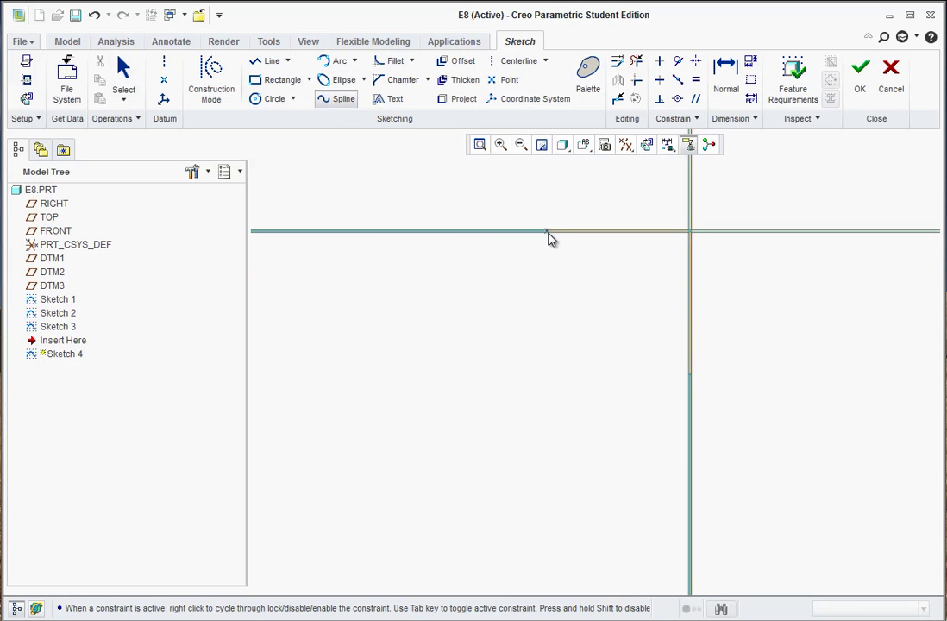
left_click(549, 232)
middle_click(604, 295)
left_click(641, 323)
middle_click(733, 431)
scroll(716, 444, "down", 4)
scroll(638, 465, "up", 4)
mouse_move(680, 461)
middle_mouse_down()
mouse_move(657, 492)
mouse_move(778, 287)
middle_mouse_up()
Finish Sketch 4 and start a new sketch on the RIGHT datum plane
left_click(859, 77)
scroll(628, 386, "down", 5)
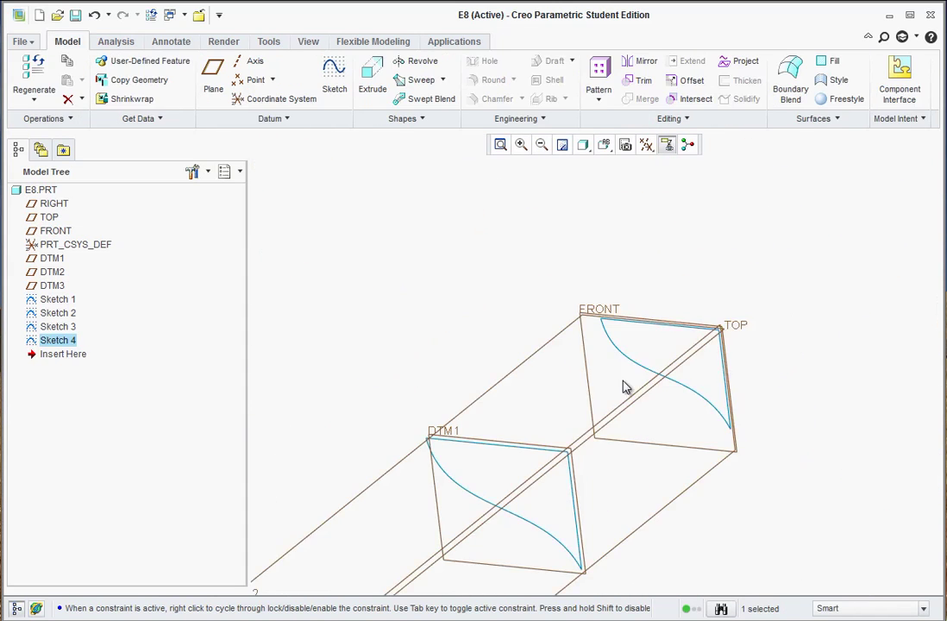
middle_click_drag(620, 444, 586, 442)
scroll(561, 494, "up", 2)
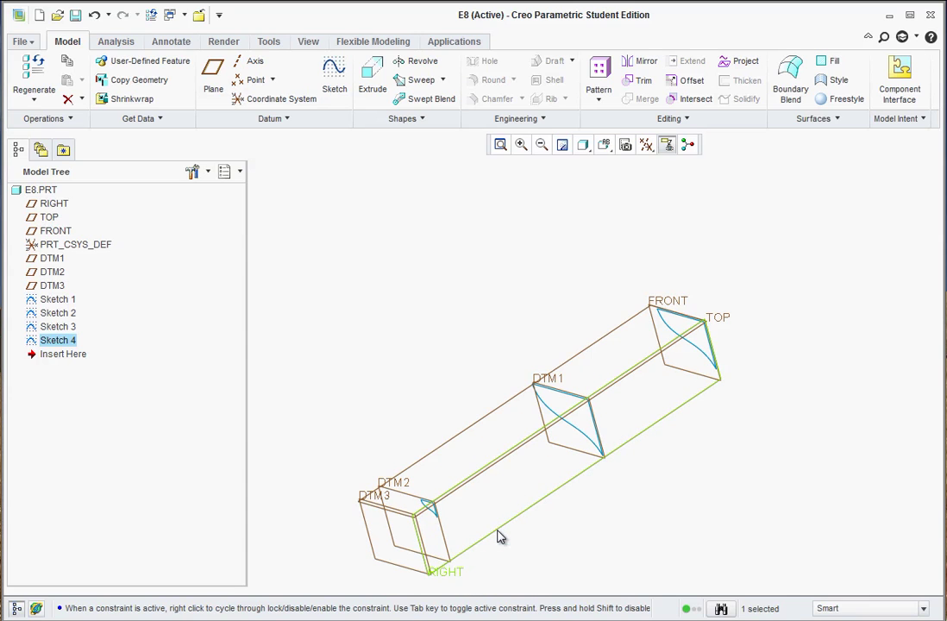
left_click(499, 537)
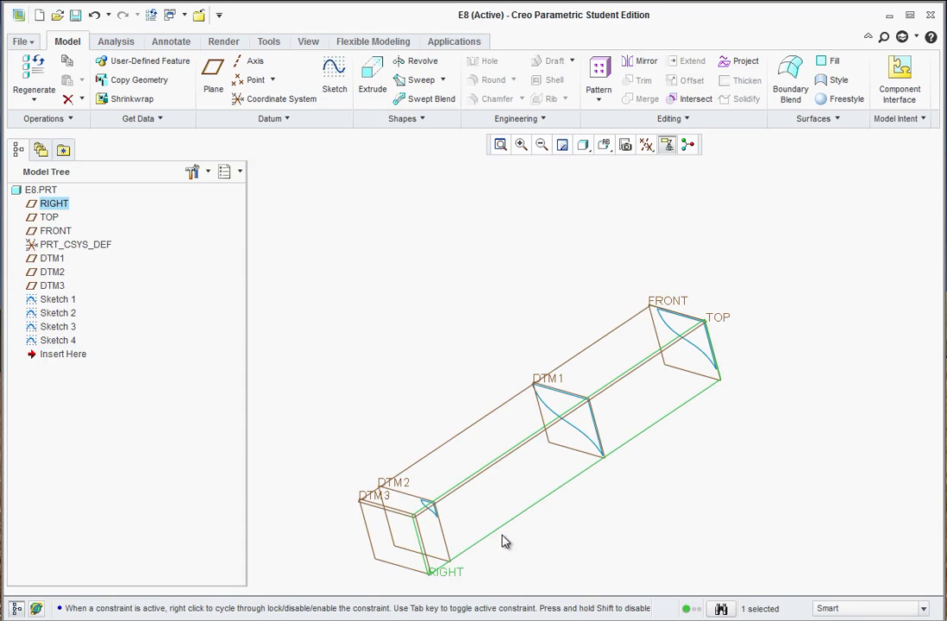
left_click(333, 71)
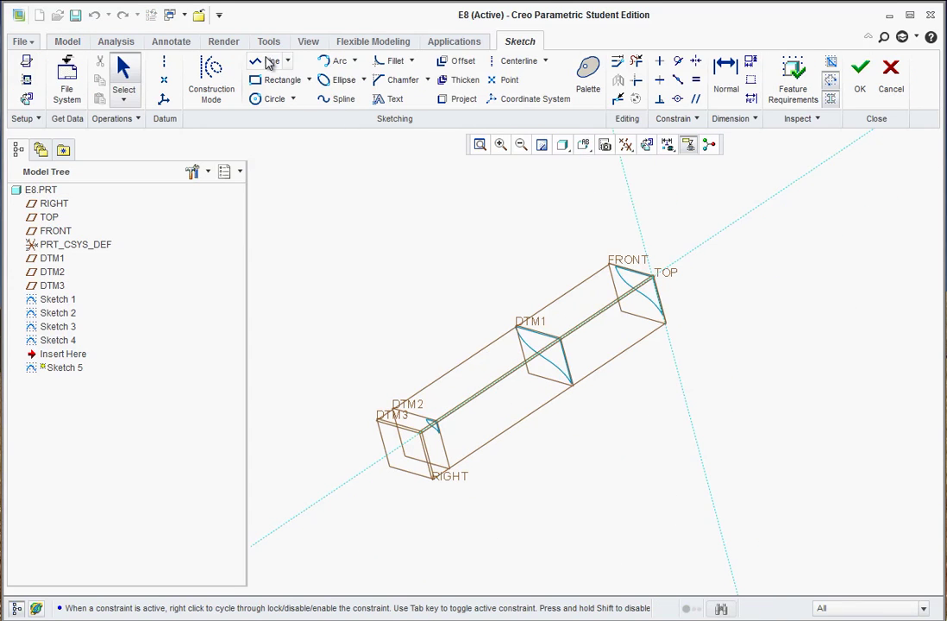
Draw a line back from the origin, dimension it to 15, and accept Sketch 5
left_click(270, 65)
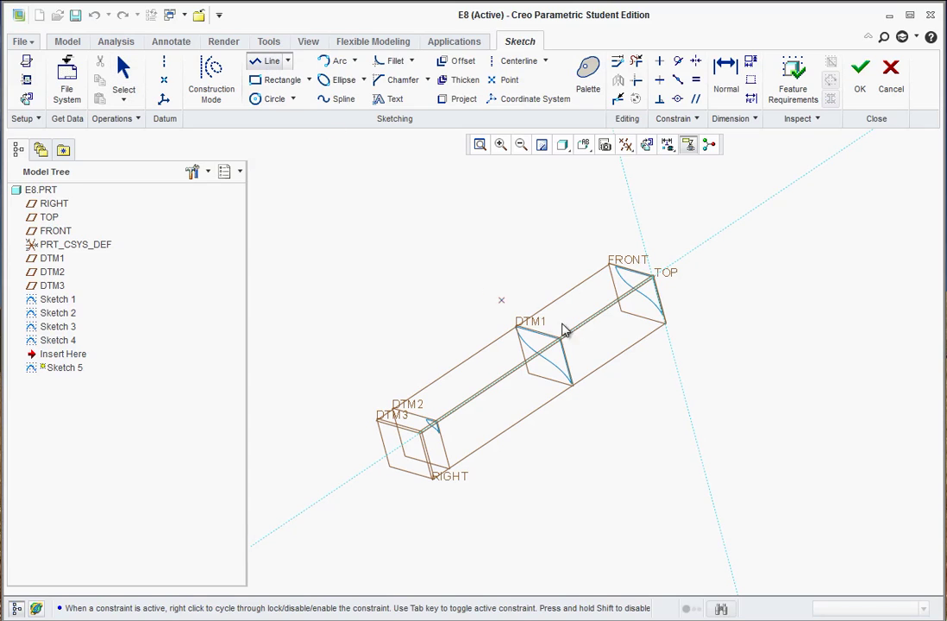
left_click(652, 276)
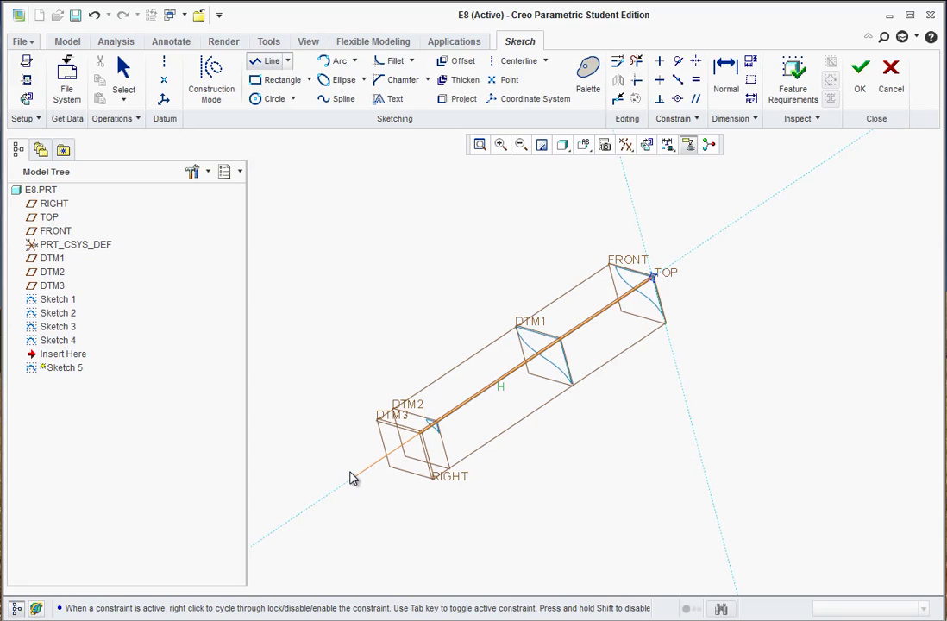
left_click(351, 478)
middle_click(383, 500)
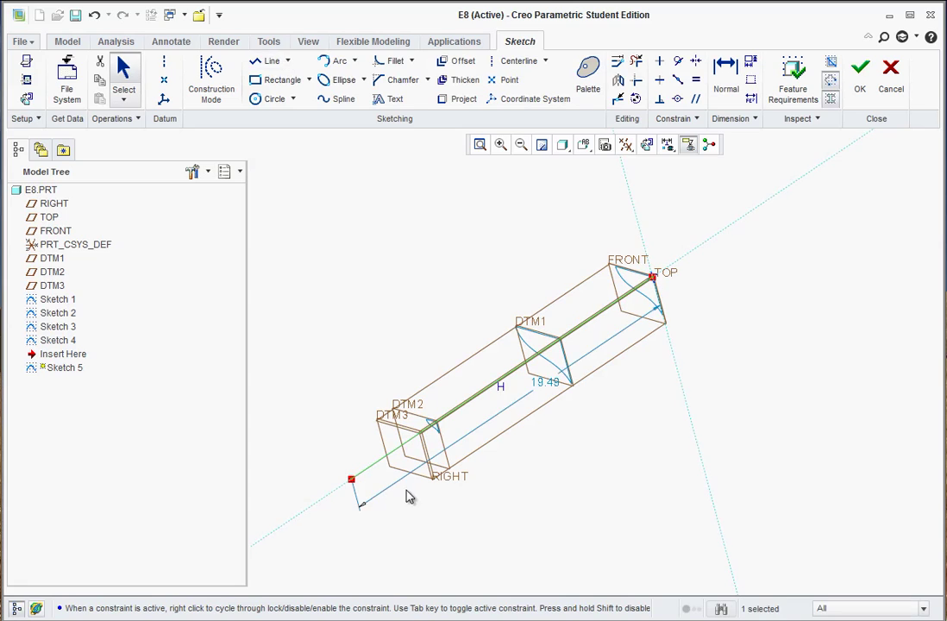
double_click(550, 384)
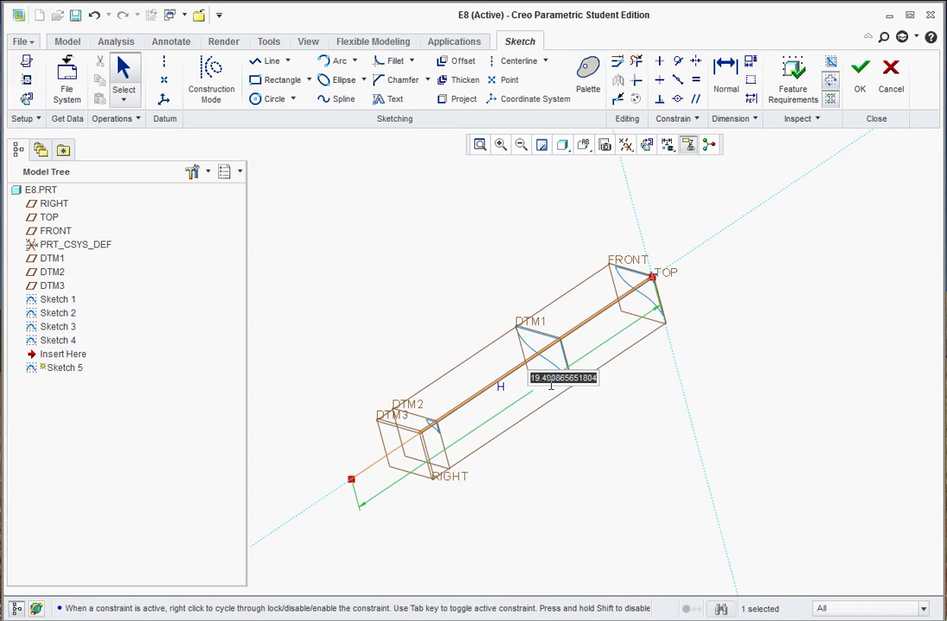
type("15")
key("Return")
left_click(565, 448)
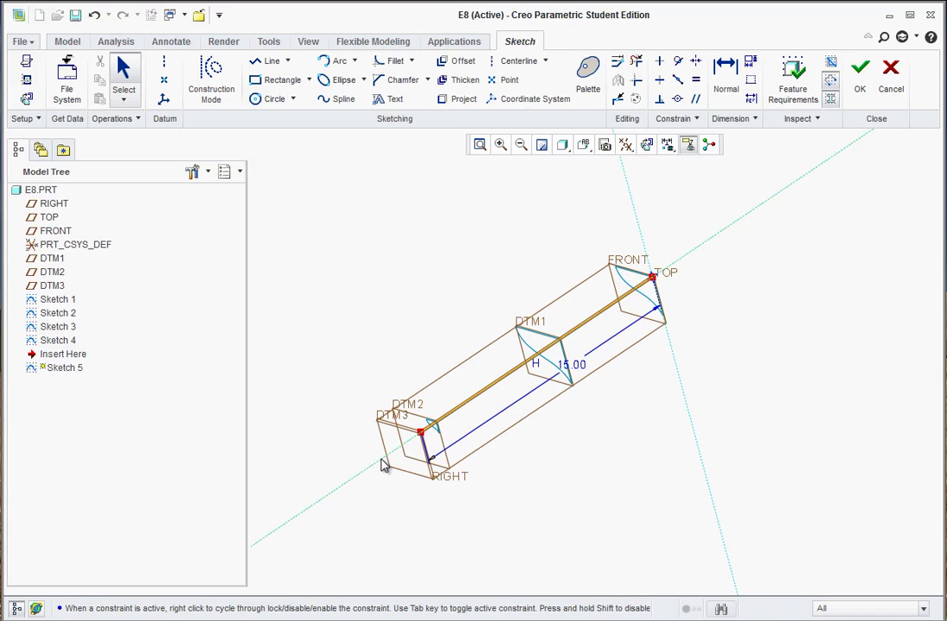
scroll(486, 423, "up", 2)
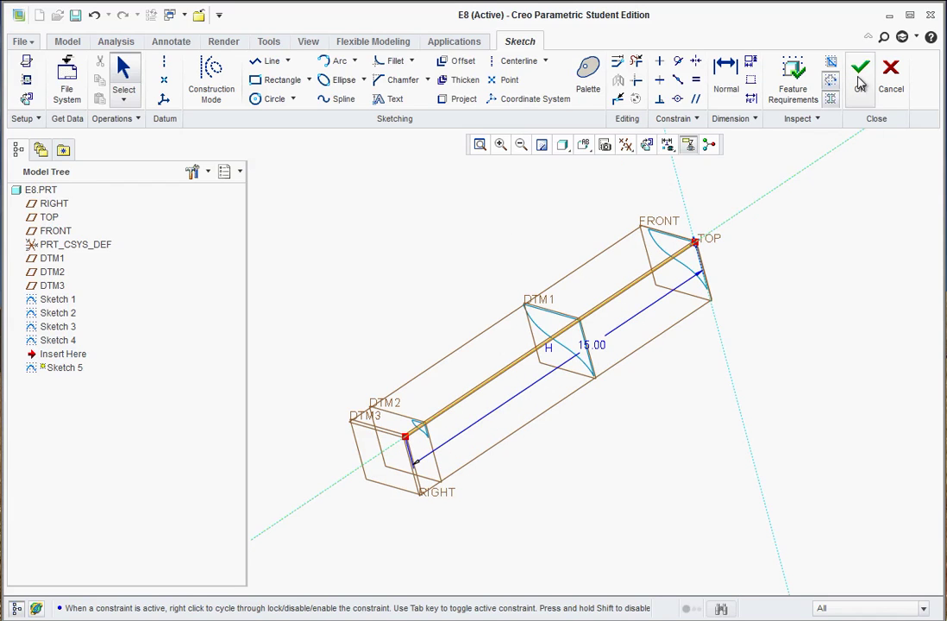
left_click(858, 75)
middle_click_drag(402, 219, 418, 217)
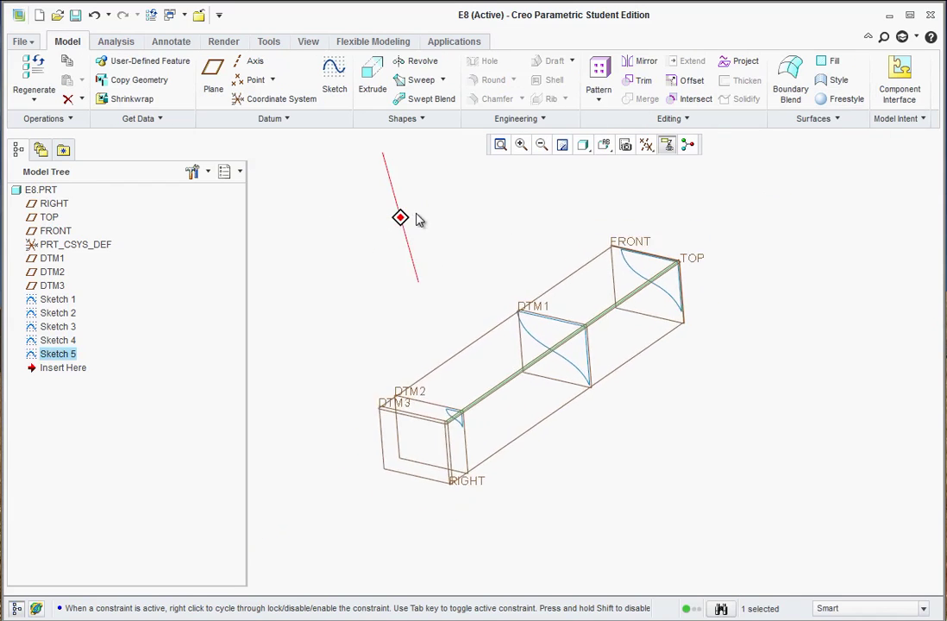
Turn off Plane Display in the datum filter, then launch Swept Blend
left_click(645, 144)
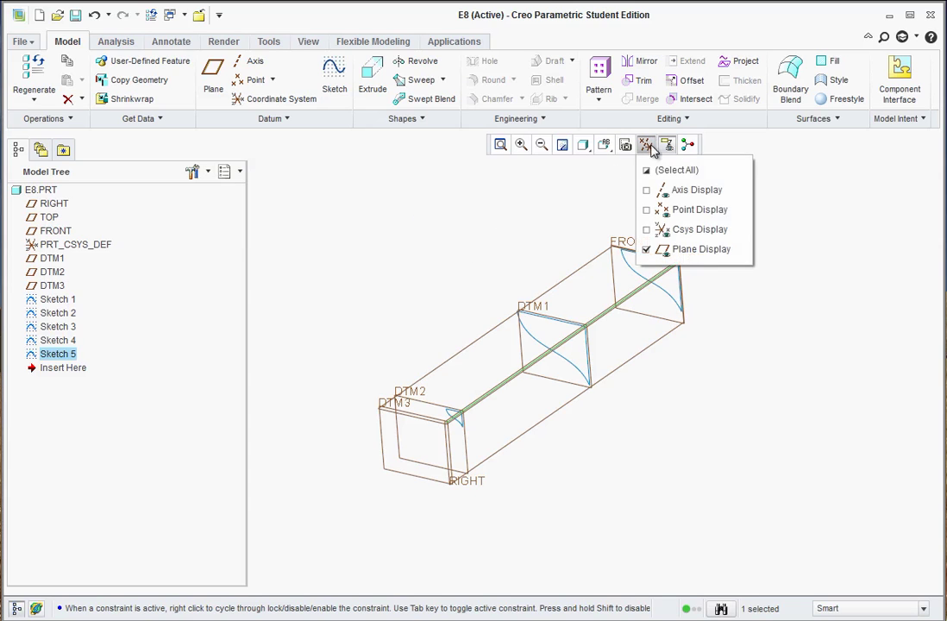
left_click(649, 249)
middle_click_drag(486, 281, 382, 317)
left_click(382, 317)
mouse_move(444, 264)
middle_mouse_down()
mouse_move(472, 245)
mouse_move(457, 258)
middle_mouse_up()
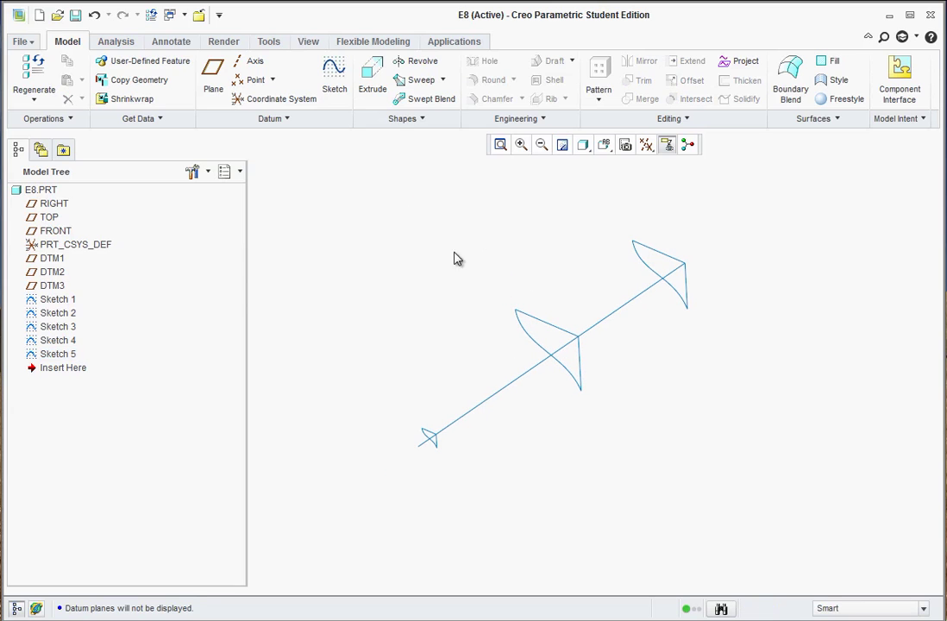
left_click(420, 102)
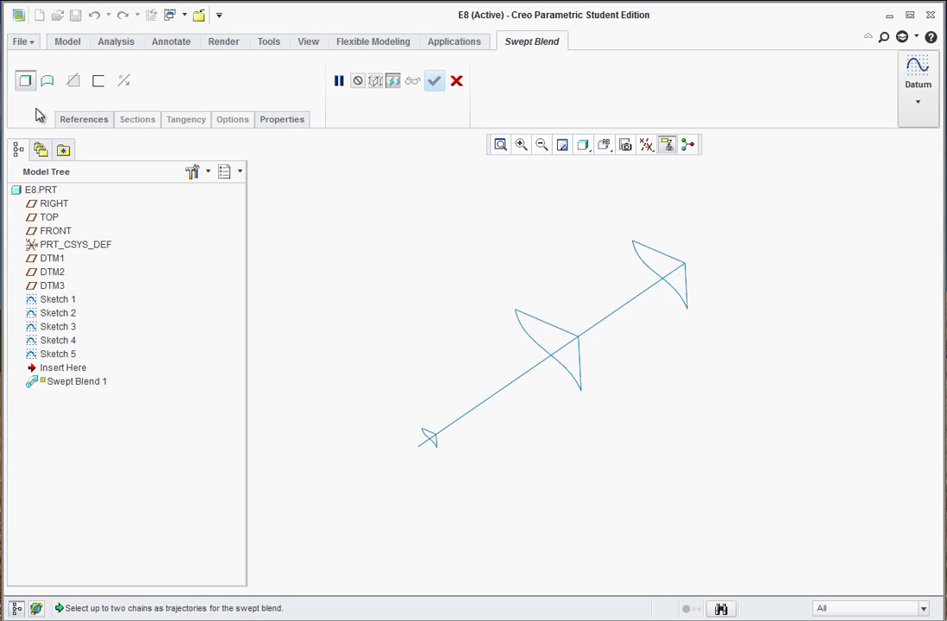
Use the 15.00 line as the trajectory and choose existing sketches as sections
left_click(84, 120)
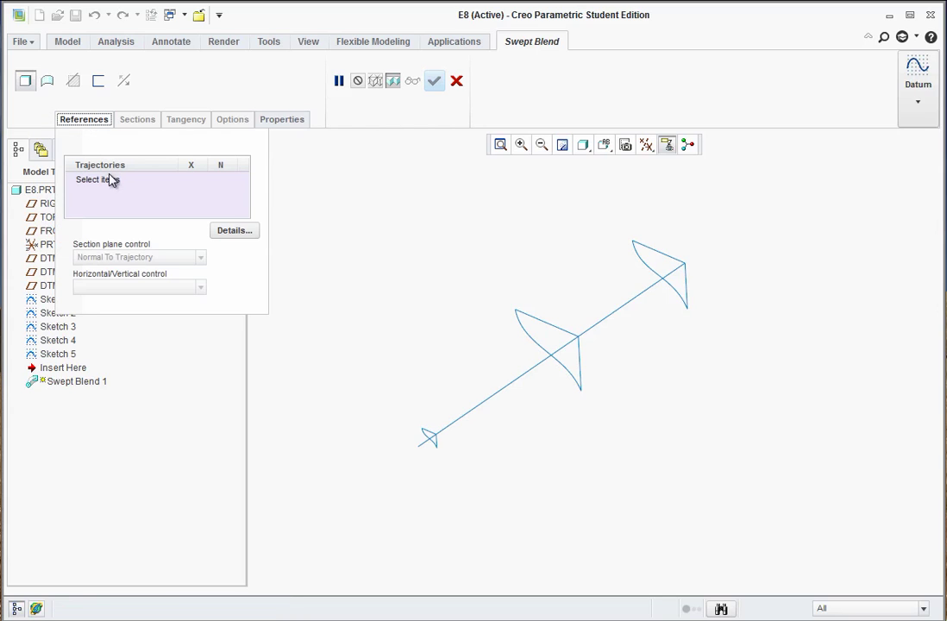
left_click(623, 311)
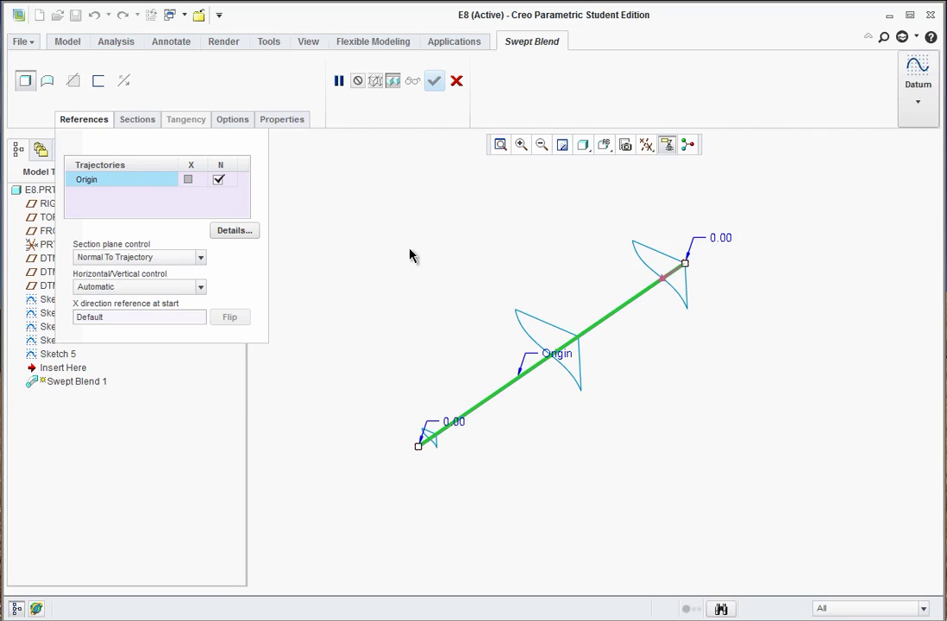
left_click(138, 120)
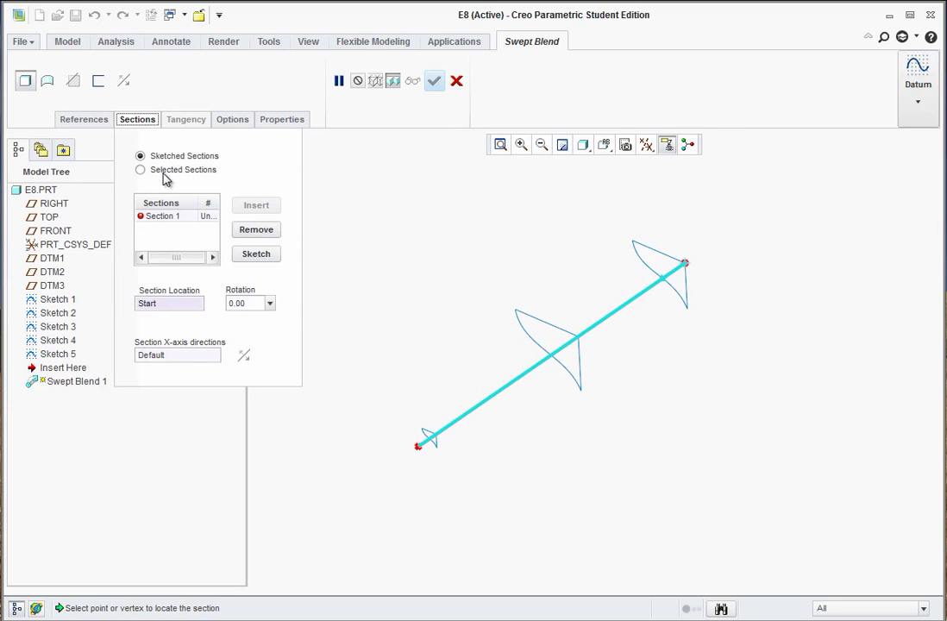
left_click(142, 172)
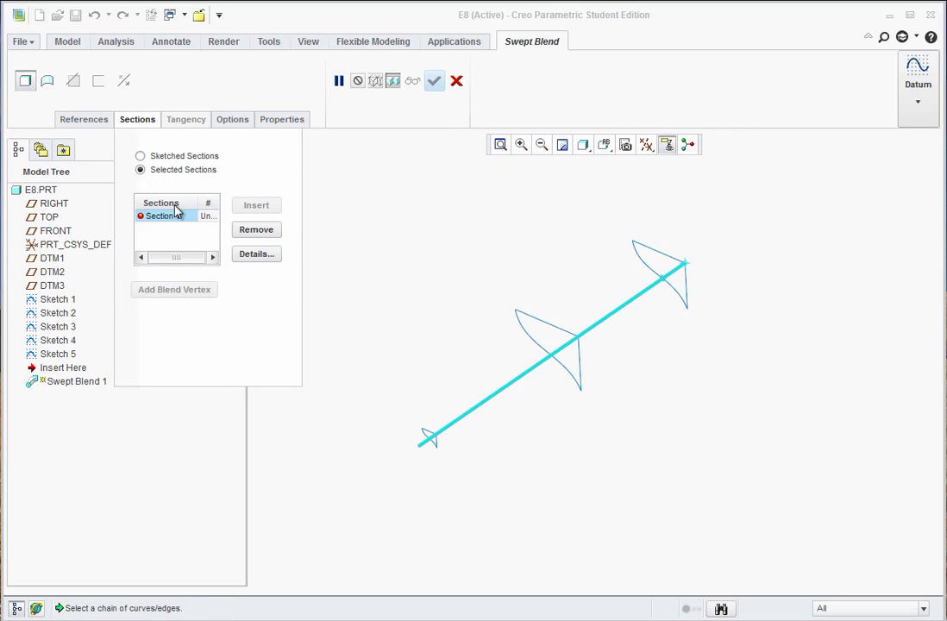
Assign the stern, middle, near-bow and bow-tip profiles as sections 1–4
left_click(637, 248)
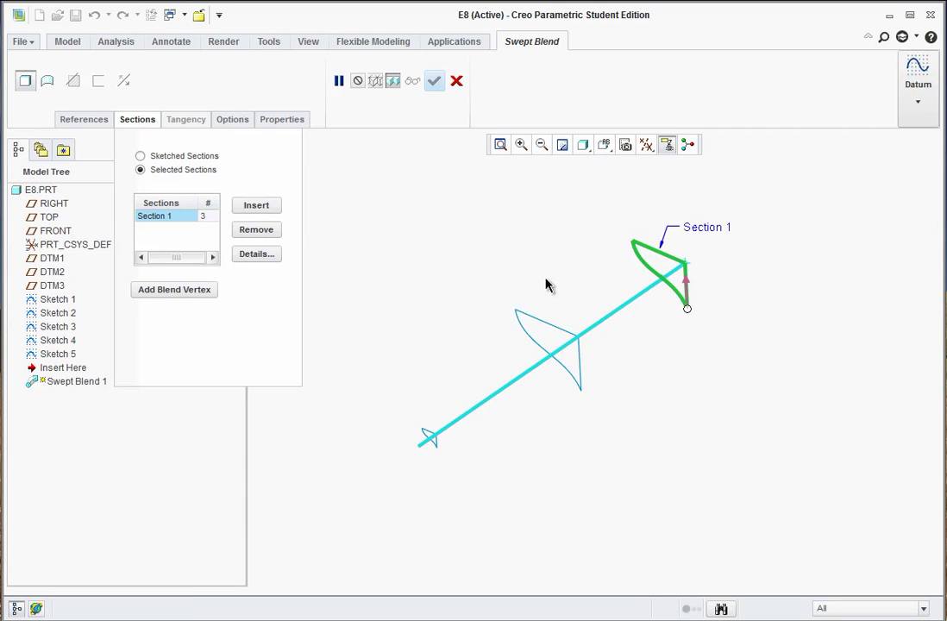
left_click(256, 207)
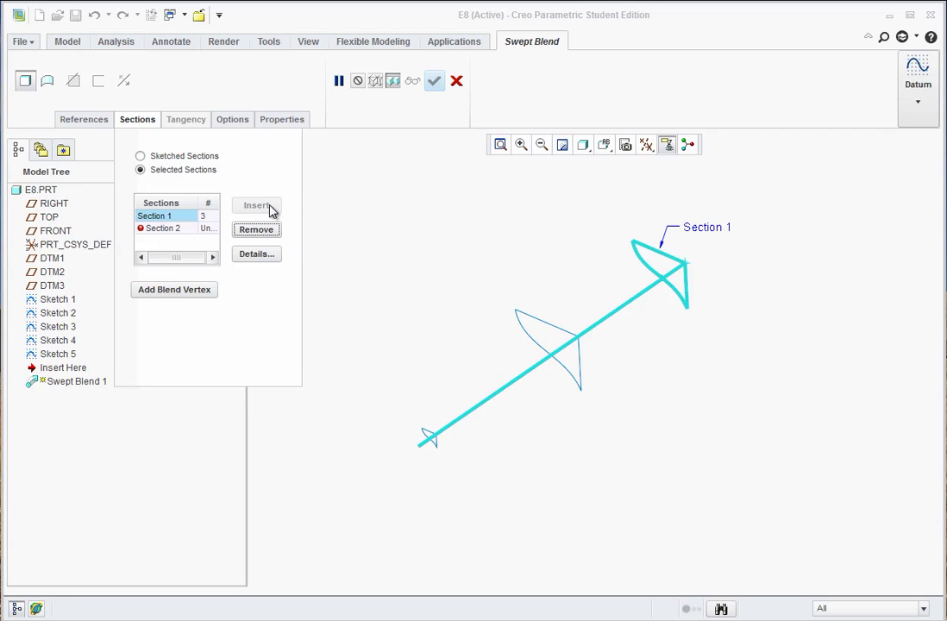
left_click(519, 318)
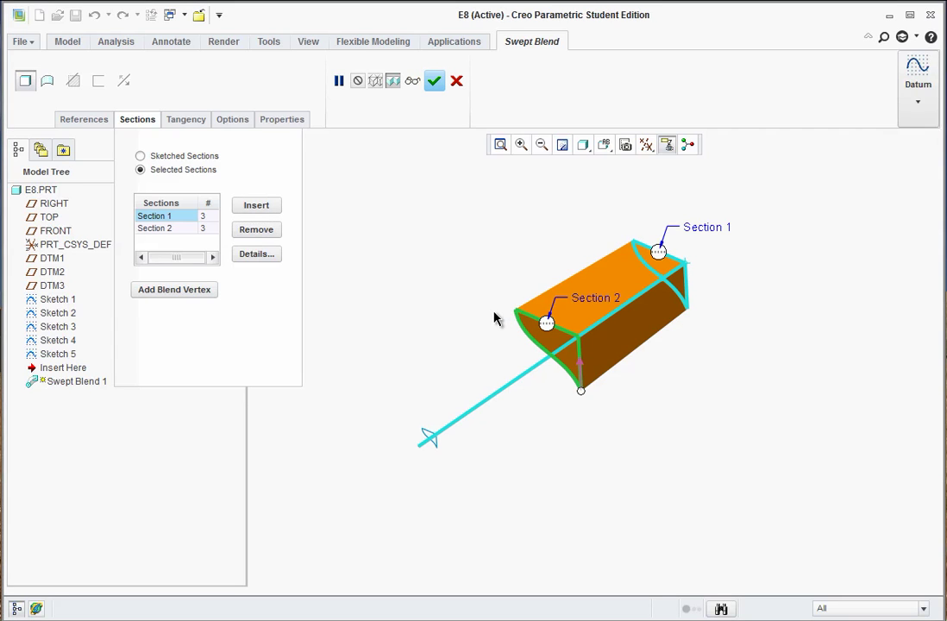
left_click(262, 208)
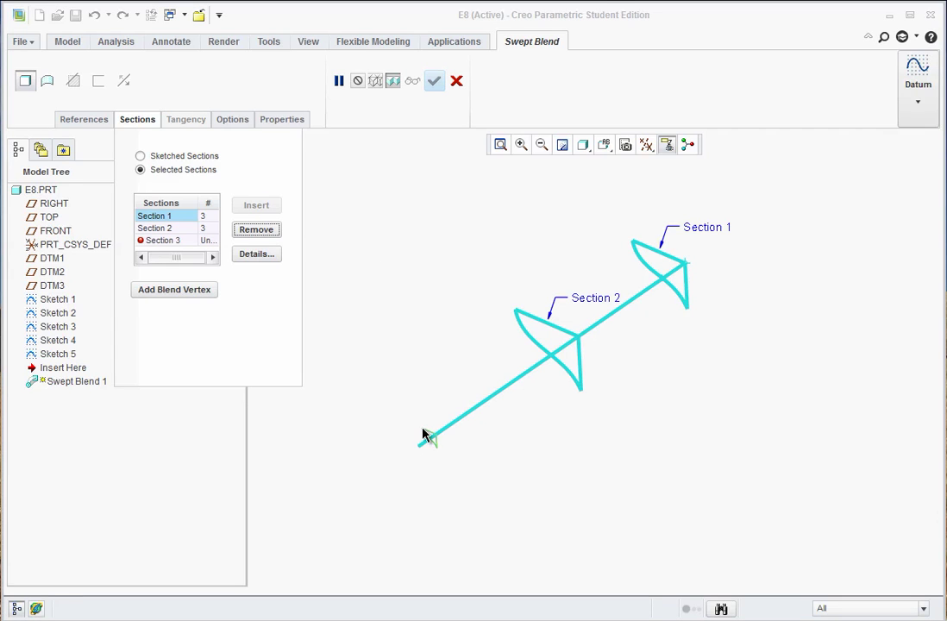
left_click(425, 436)
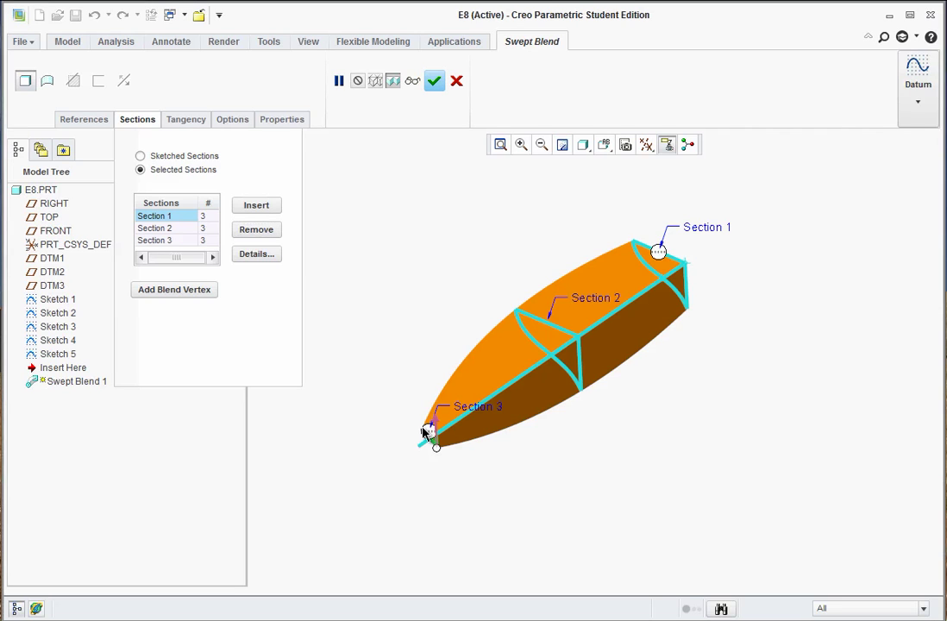
left_click(257, 210)
scroll(428, 463, "down", 8)
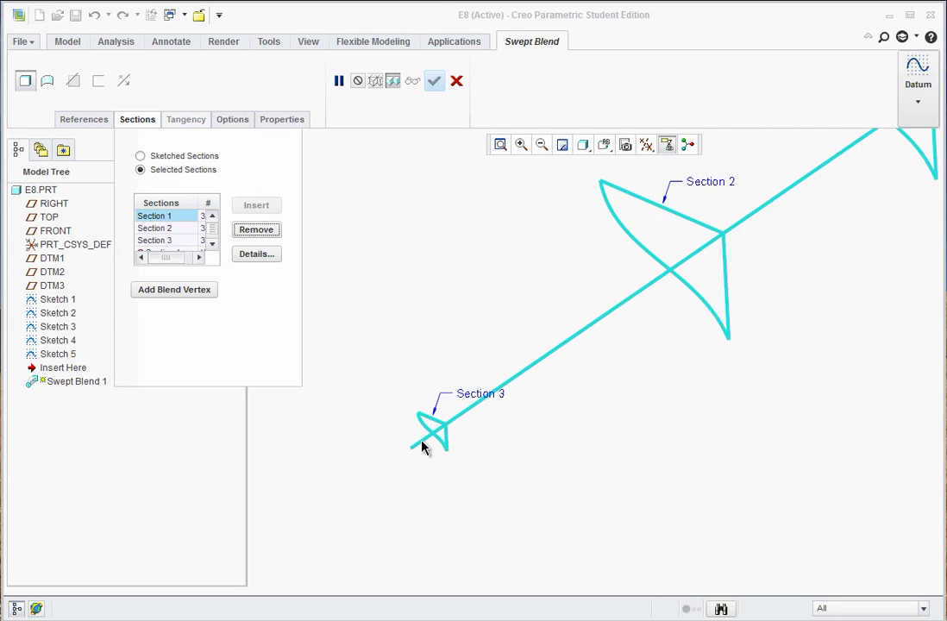
scroll(408, 456, "down", 5)
left_click(405, 456)
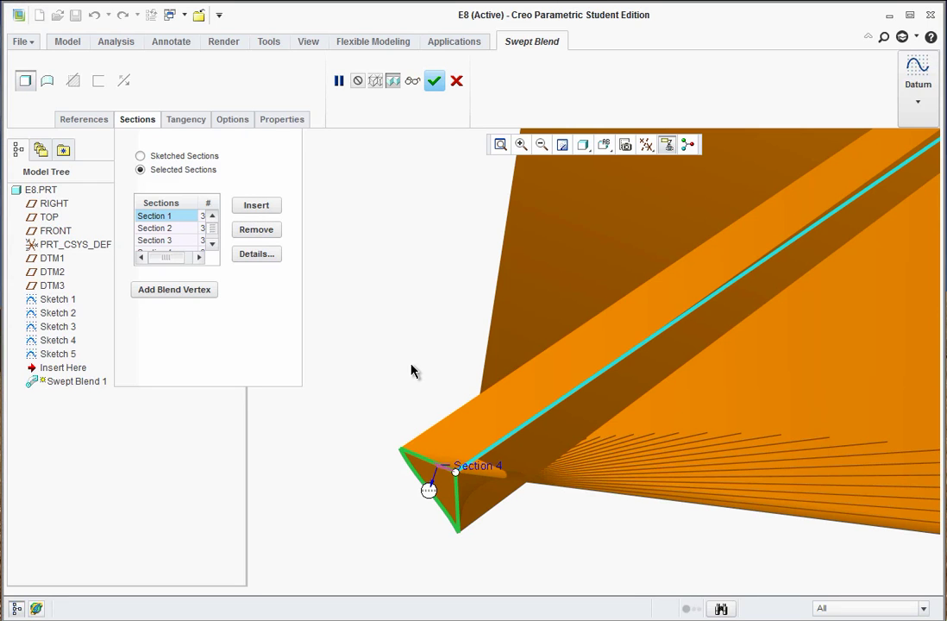
Move section 4's start point to its bottom vertex
mouse_move(412, 370)
middle_mouse_down()
mouse_move(449, 409)
mouse_move(444, 395)
mouse_move(417, 403)
mouse_move(402, 422)
mouse_move(407, 439)
mouse_move(390, 440)
middle_mouse_up()
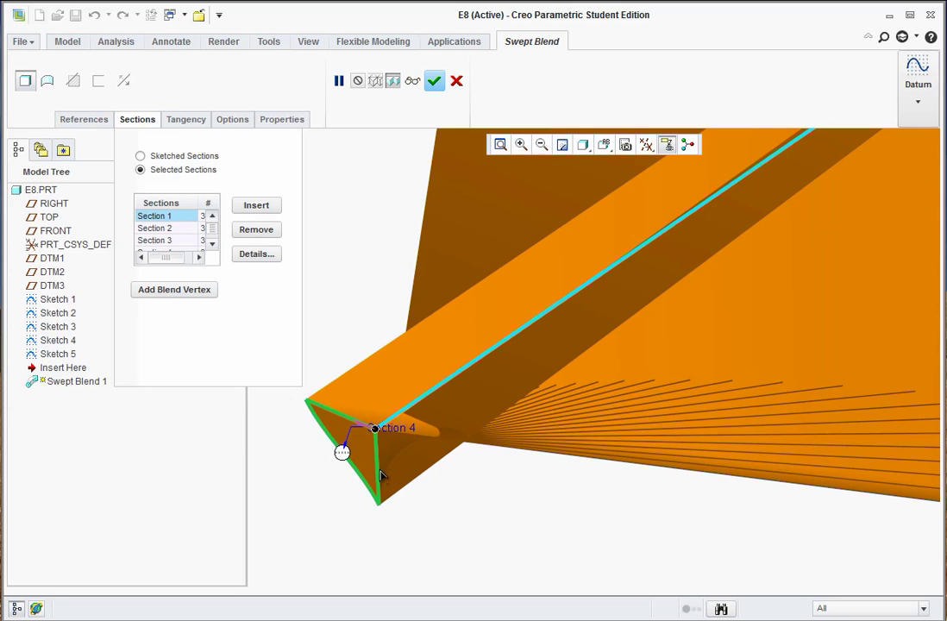
left_click(379, 505)
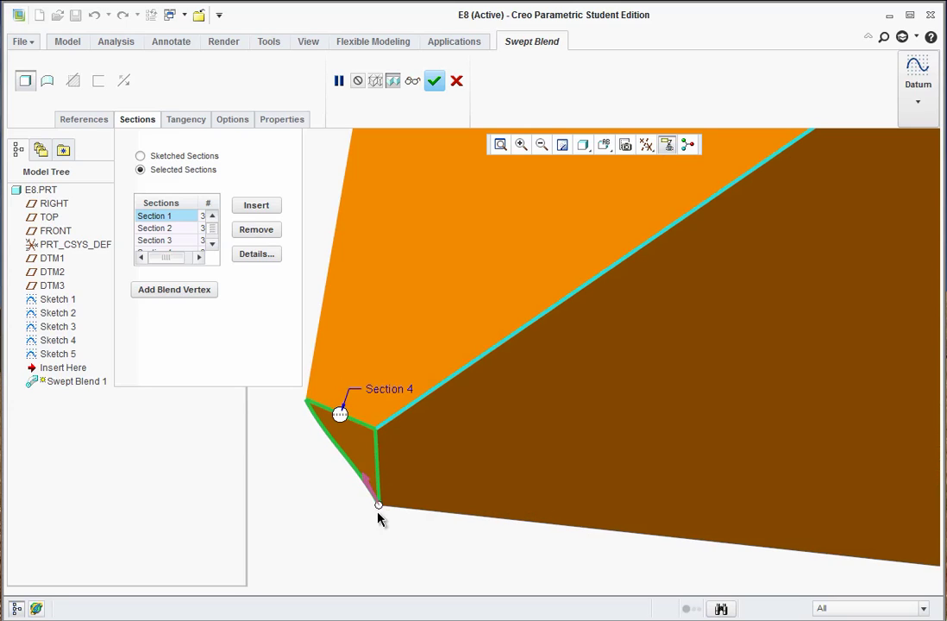
left_click(380, 518)
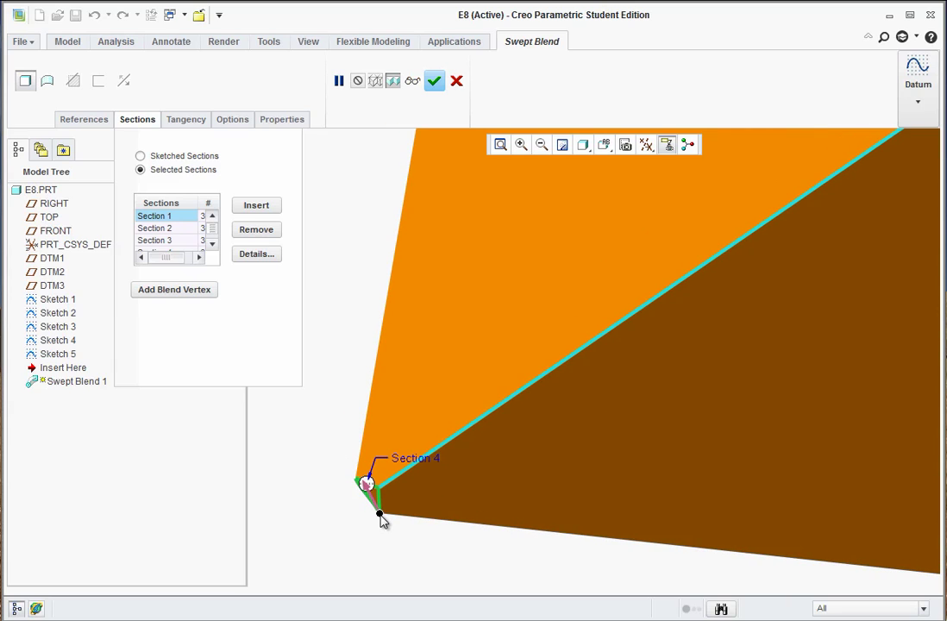
left_click(377, 510)
left_click(267, 211)
middle_click_drag(367, 375, 393, 224)
scroll(369, 270, "down", 1)
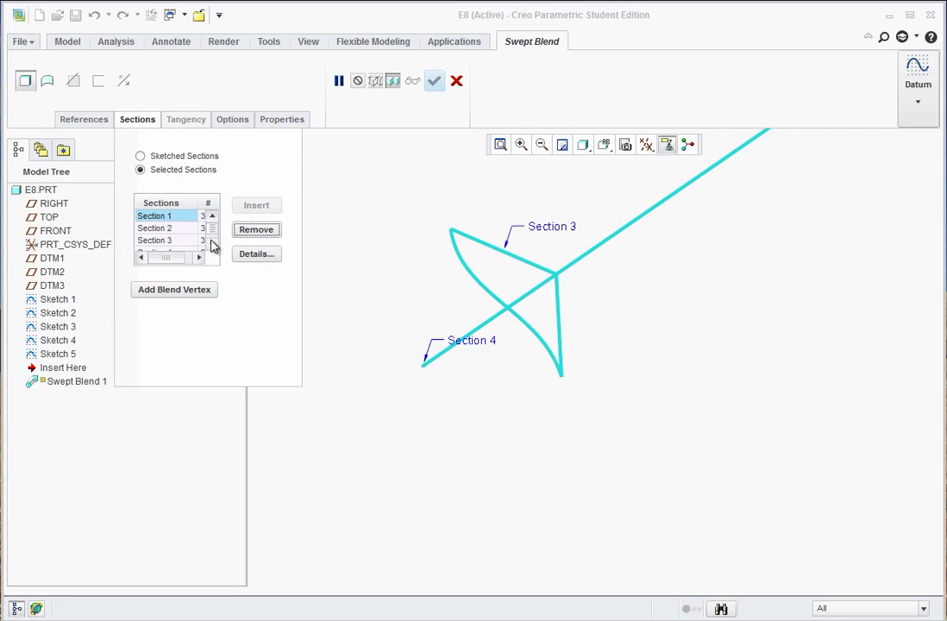
left_click(213, 245)
left_click(171, 229)
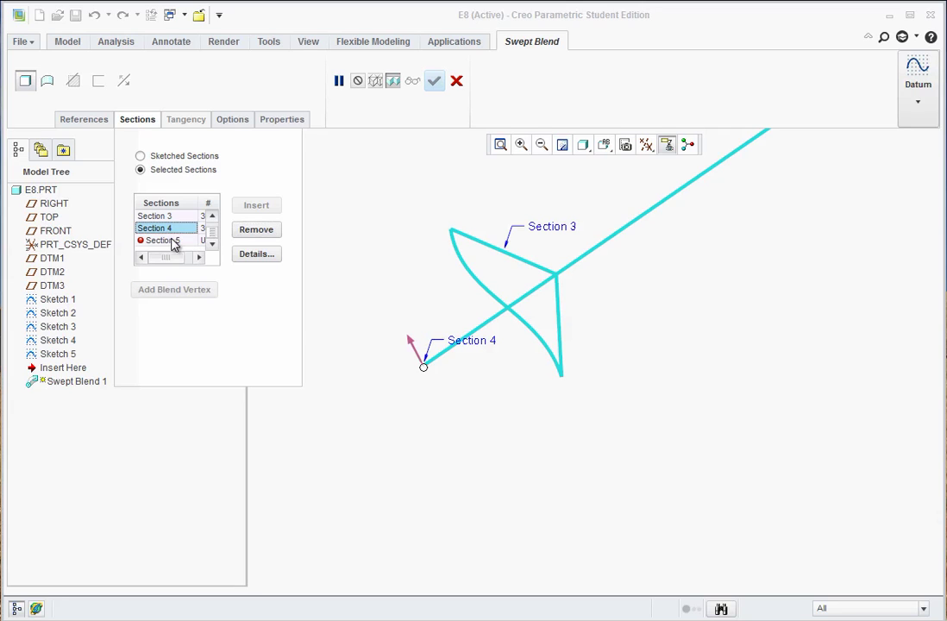
left_click(164, 241)
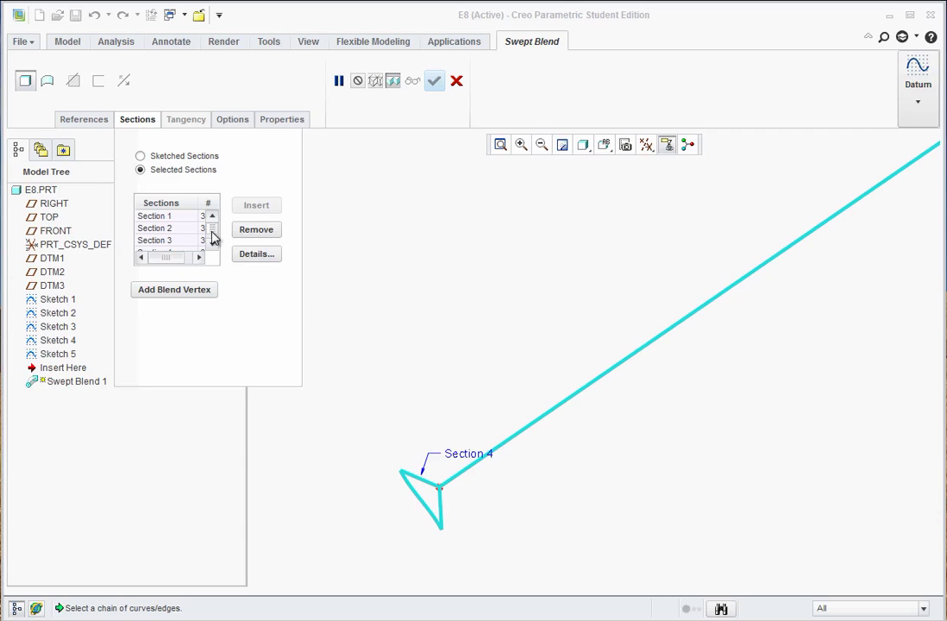
scroll(213, 238, "down", 2)
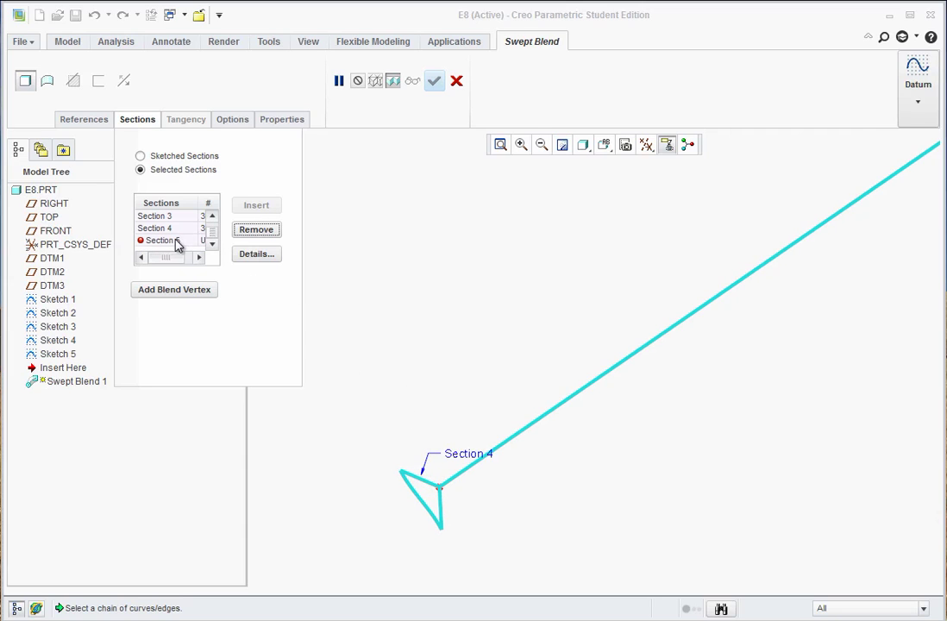
left_click(259, 233)
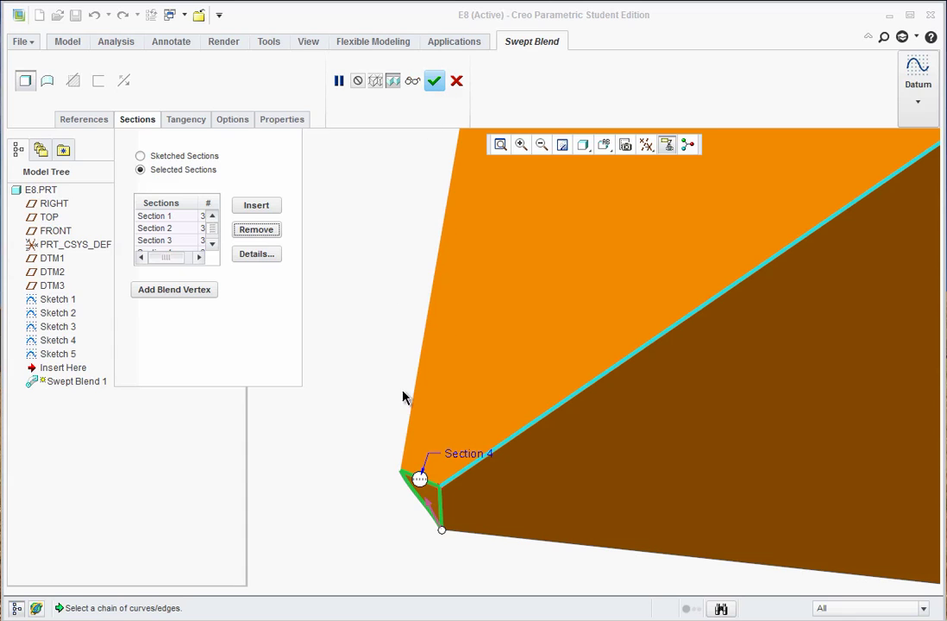
Accept Swept Blend 1 and orbit around the finished half-hull solid
left_click(435, 82)
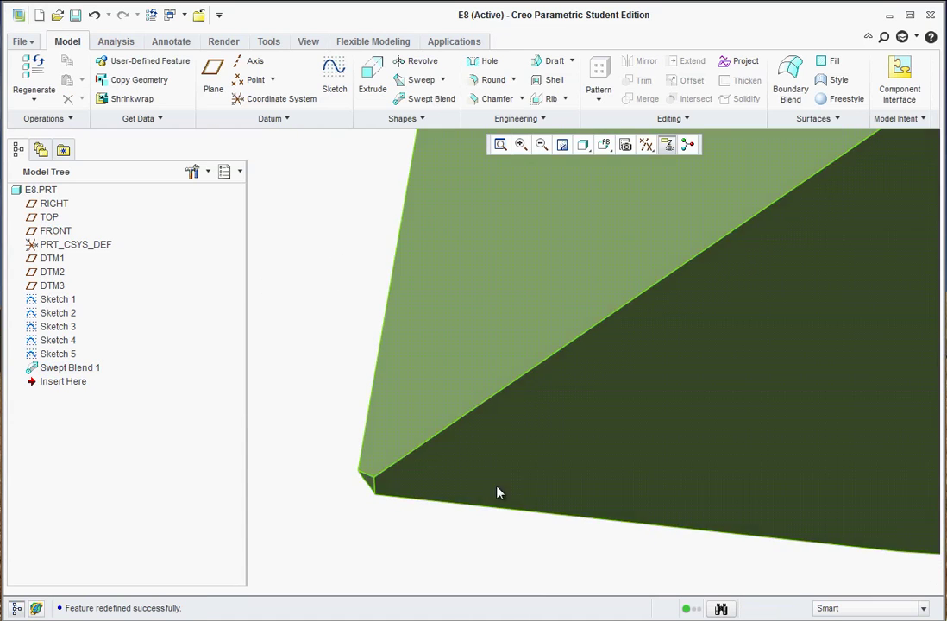
scroll(566, 437, "down", 10)
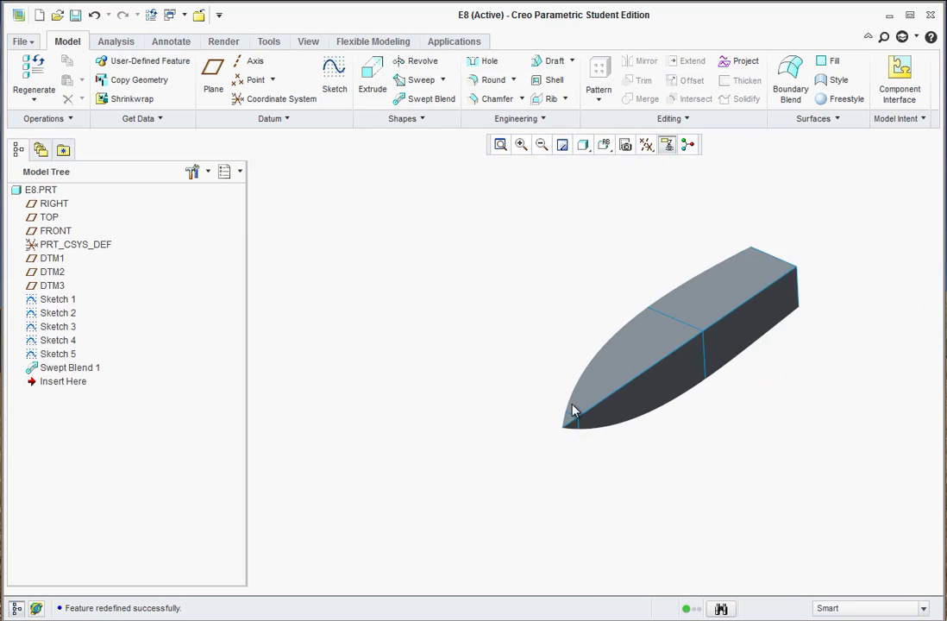
scroll(592, 337, "up", 6)
mouse_move(460, 225)
middle_mouse_down()
mouse_move(412, 216)
mouse_move(501, 255)
mouse_move(543, 258)
mouse_move(558, 237)
middle_mouse_up()
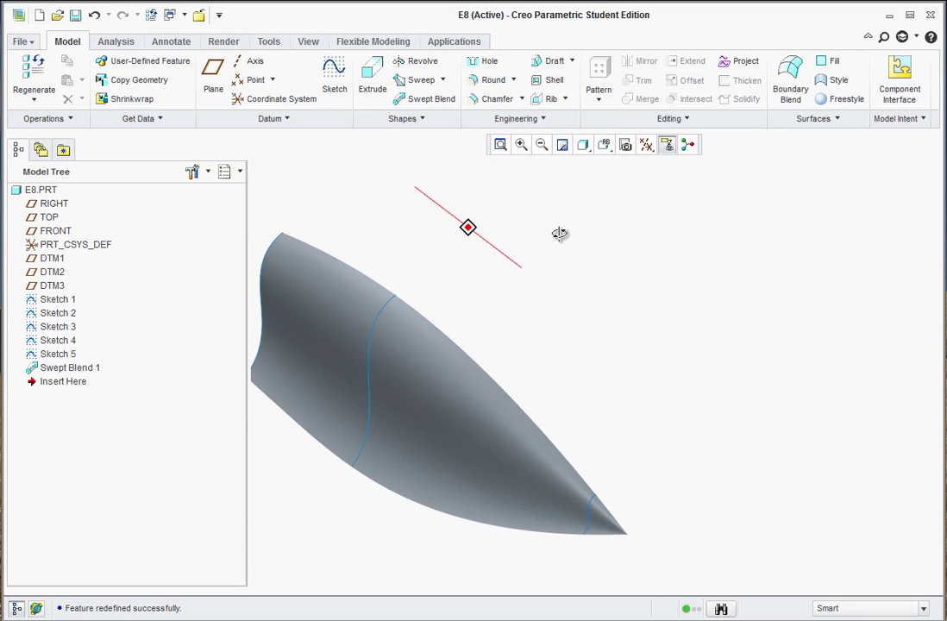
middle_click_drag(558, 234, 488, 488)
scroll(459, 277, "up", 2)
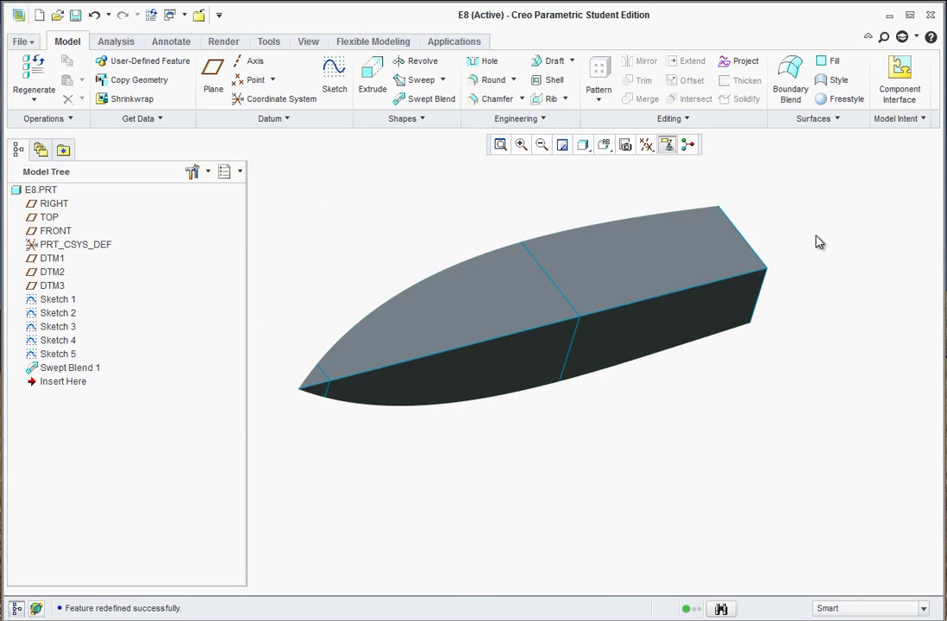
Mirror Swept Blend 1 across the hull's flat side face
left_click(65, 369)
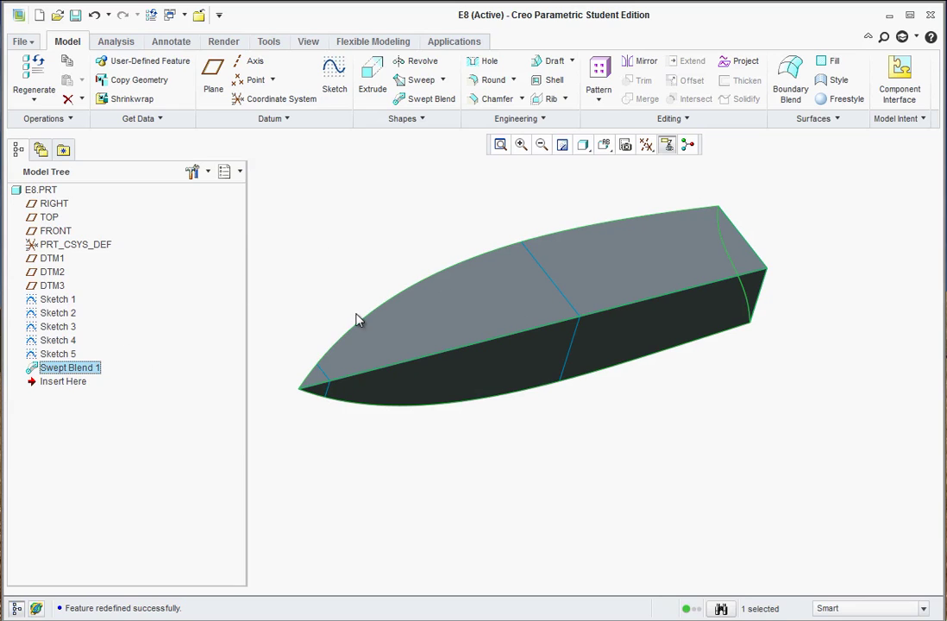
left_click(643, 61)
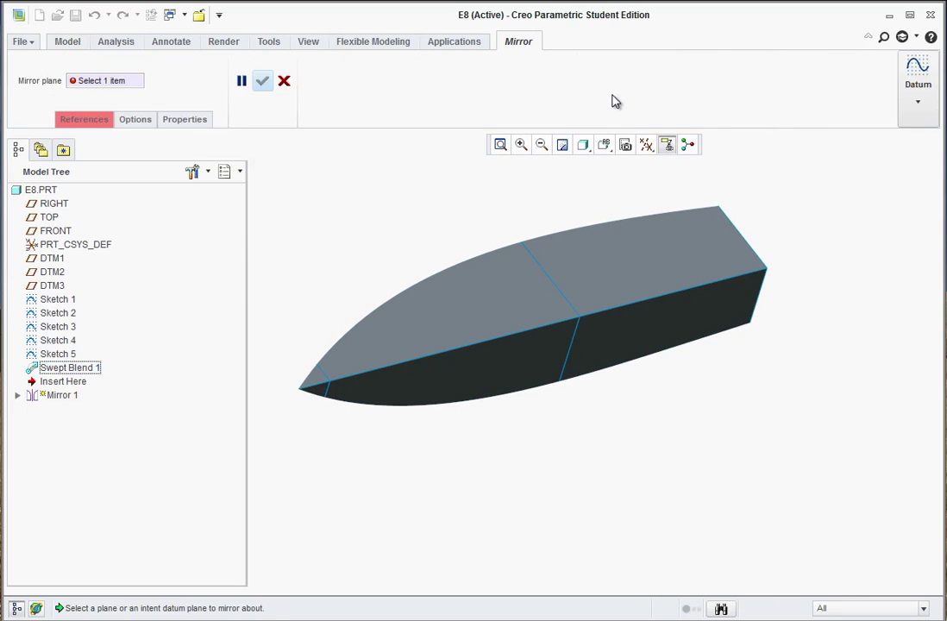
left_click(614, 341)
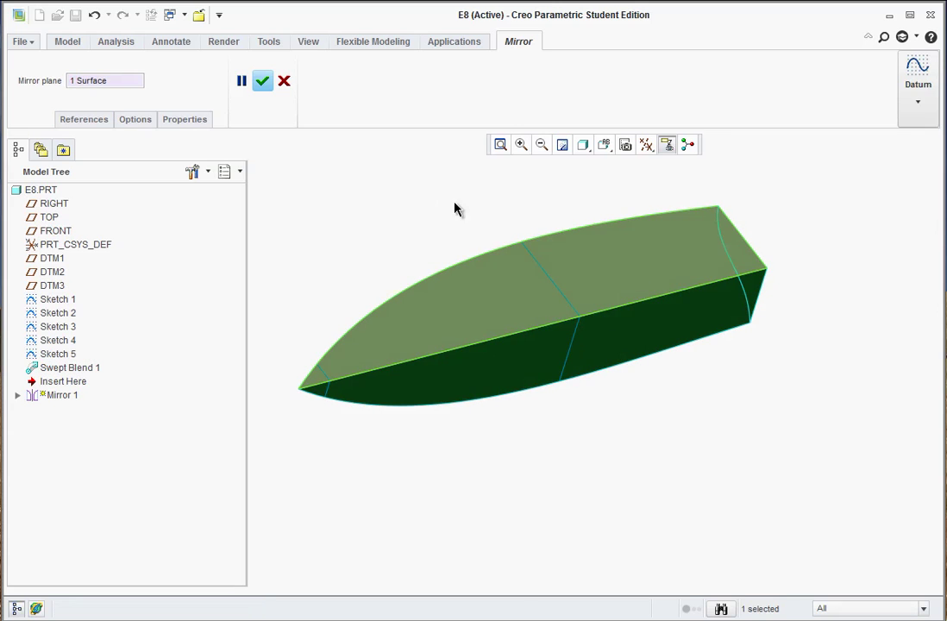
left_click(263, 81)
mouse_move(386, 316)
middle_mouse_down()
mouse_move(469, 340)
mouse_move(512, 306)
mouse_move(552, 318)
mouse_move(550, 342)
mouse_move(483, 332)
mouse_move(440, 294)
mouse_move(418, 258)
mouse_move(496, 365)
mouse_move(429, 341)
mouse_move(411, 301)
mouse_move(414, 325)
mouse_move(454, 382)
mouse_move(561, 359)
middle_mouse_up()
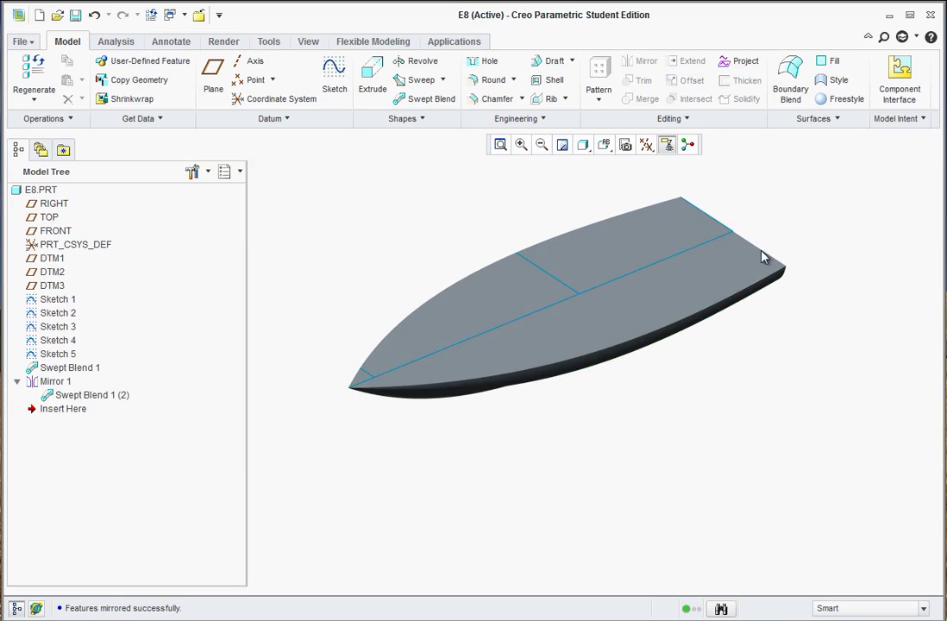
middle_click_drag(729, 355, 664, 350)
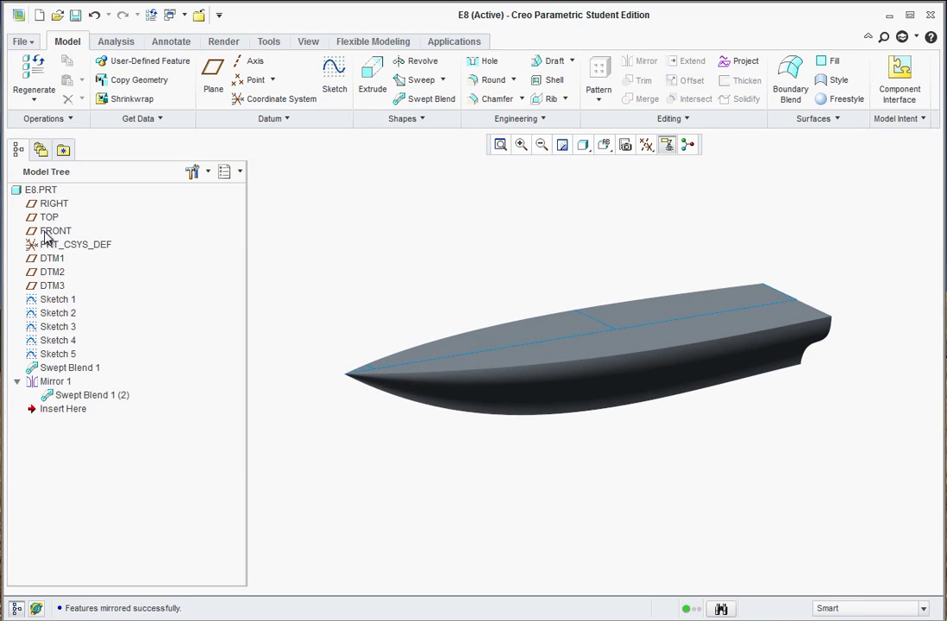
Start Sketch 6 on the RIGHT plane, viewed straight on from RIGHT
left_click(62, 204)
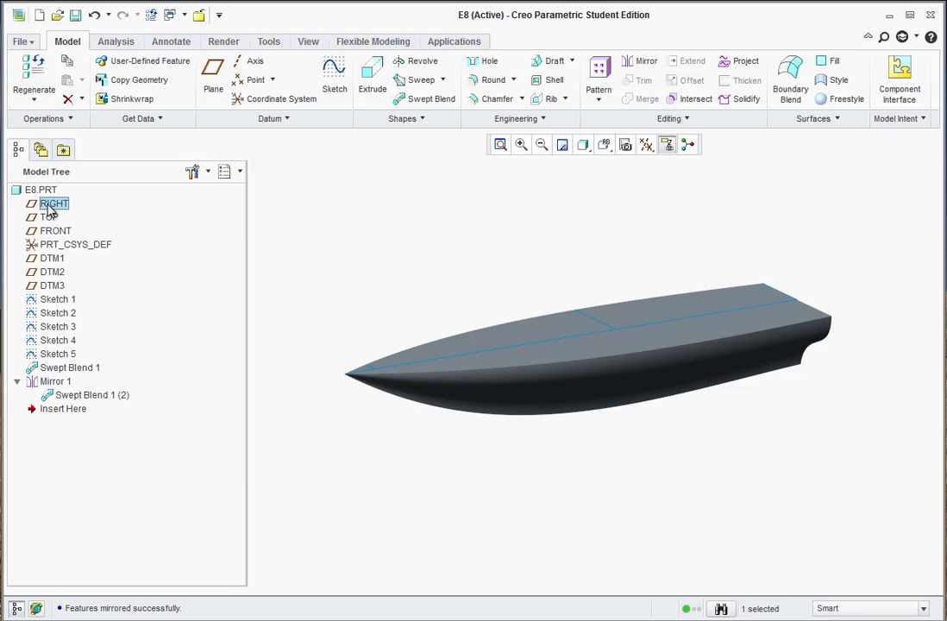
left_click(342, 79)
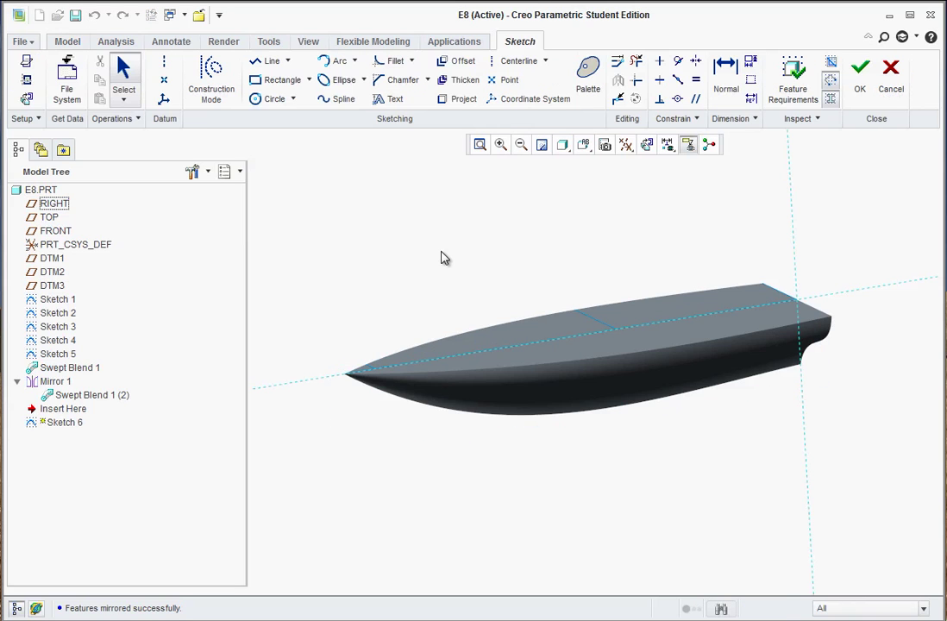
left_click(583, 144)
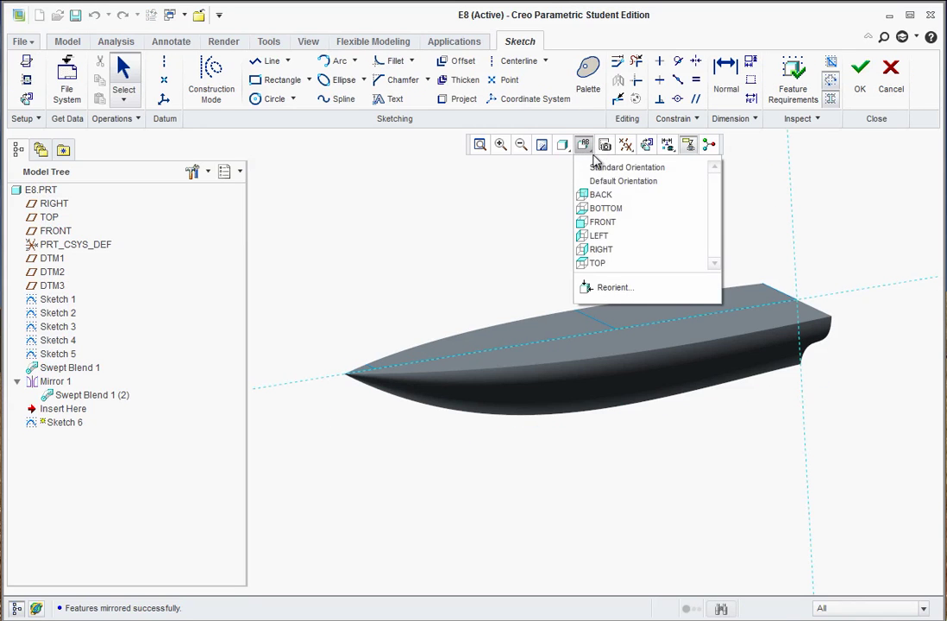
left_click(595, 249)
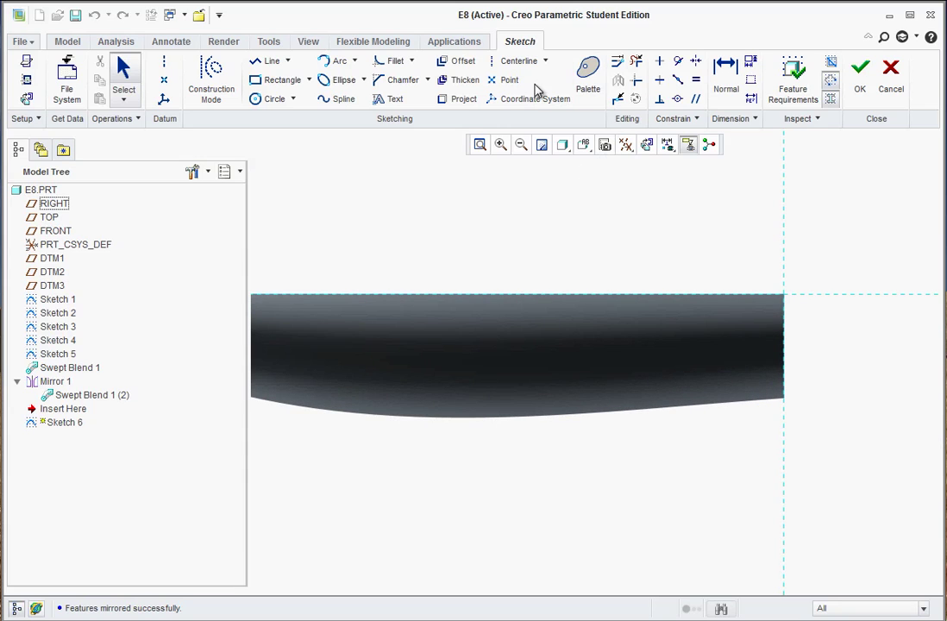
Draw a closed straight-line loop around the hull's stern corner
left_click(269, 61)
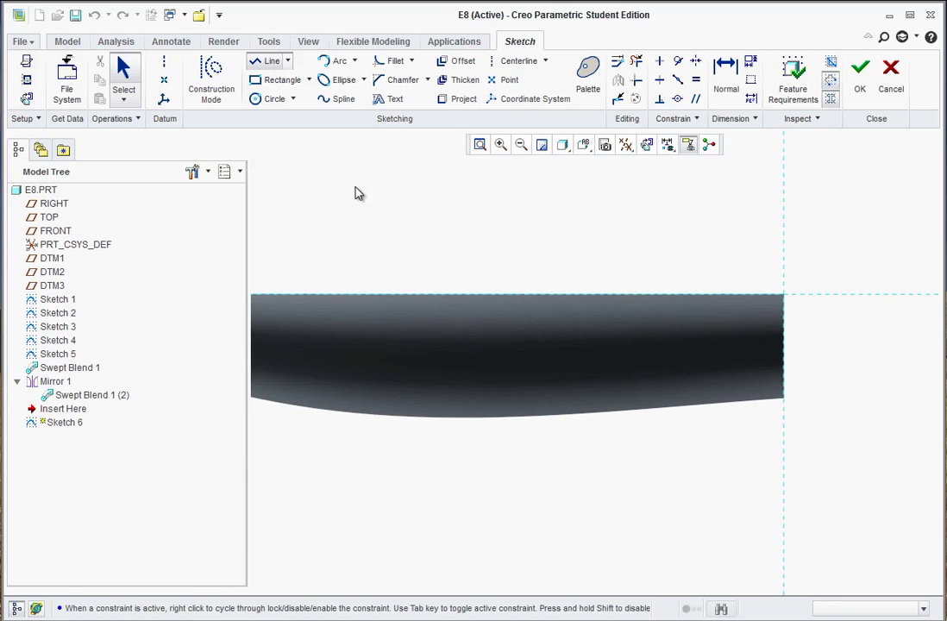
left_click(781, 296)
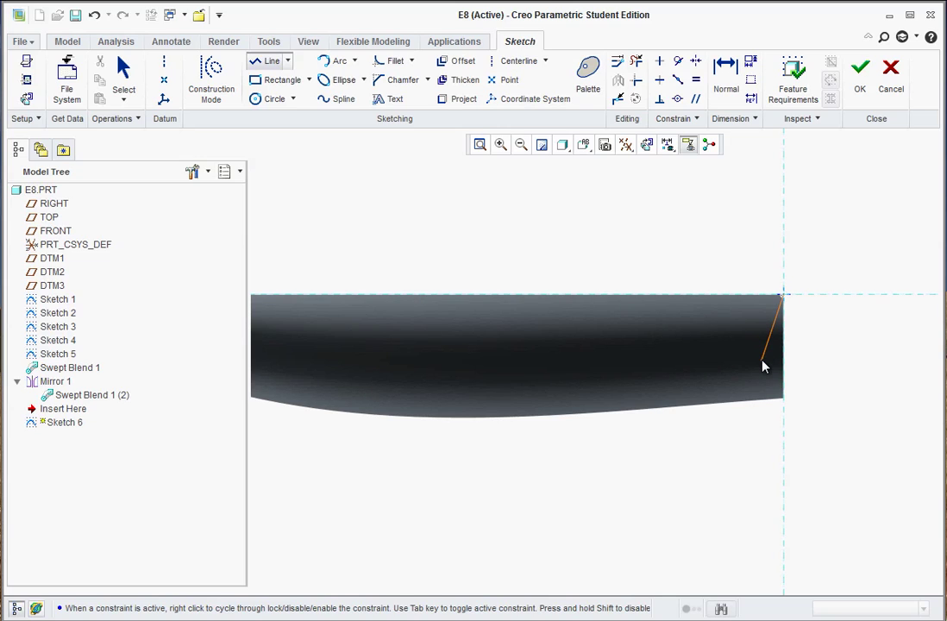
left_click(761, 360)
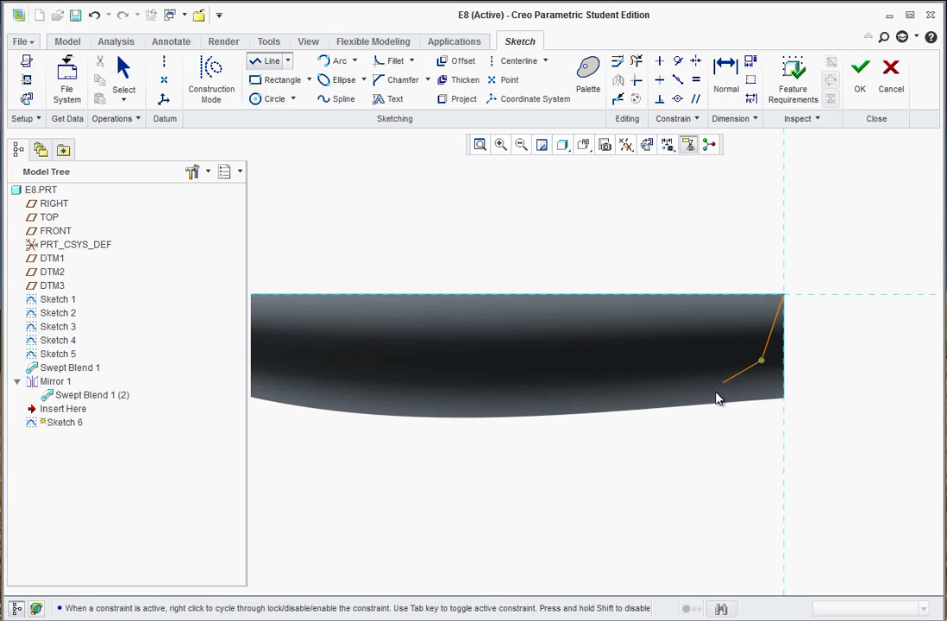
left_click(679, 417)
left_click(840, 417)
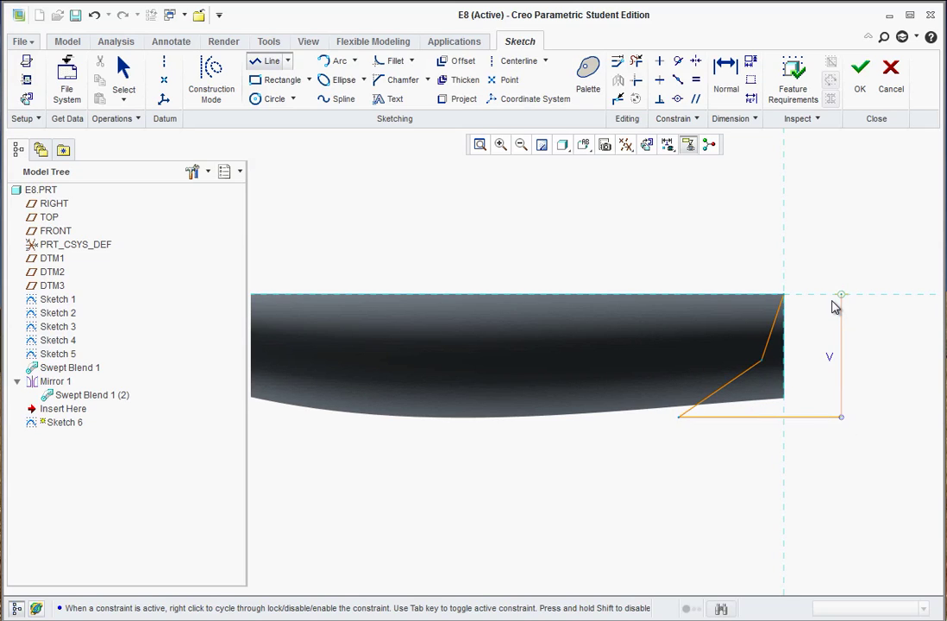
left_click(838, 296)
left_click(782, 296)
middle_click(822, 252)
middle_click(821, 252)
mouse_move(807, 324)
middle_mouse_down()
mouse_move(791, 338)
mouse_move(847, 317)
mouse_move(782, 281)
middle_mouse_up()
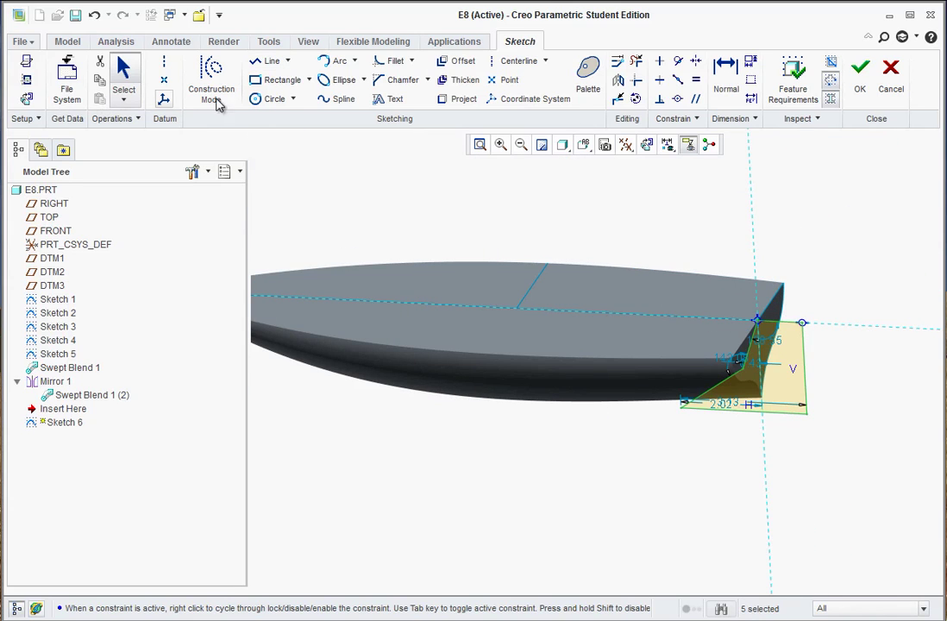
Finish Sketch 6 and extrude it as a symmetric 12.69-deep cut through the stern
left_click(861, 76)
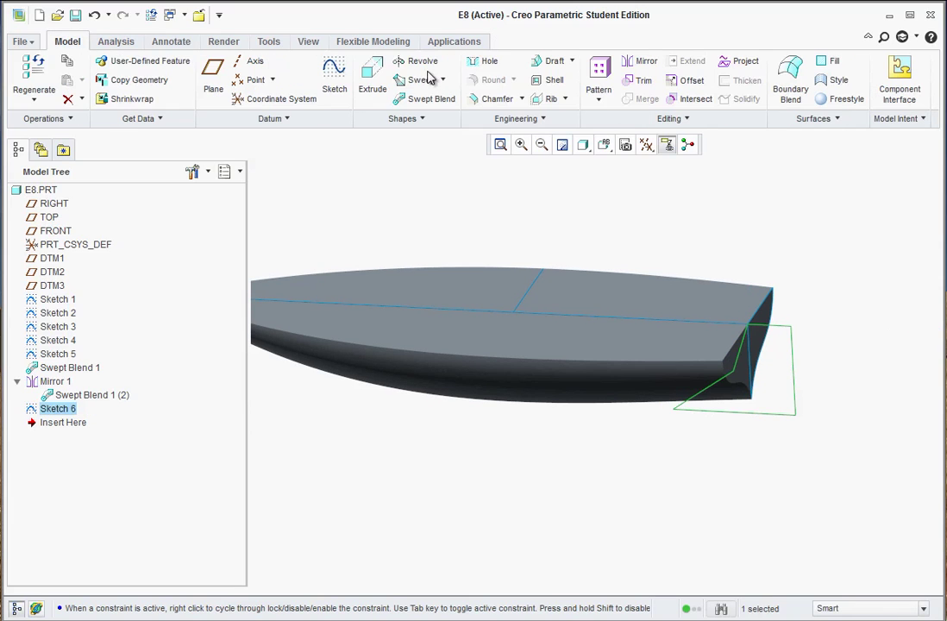
left_click(370, 73)
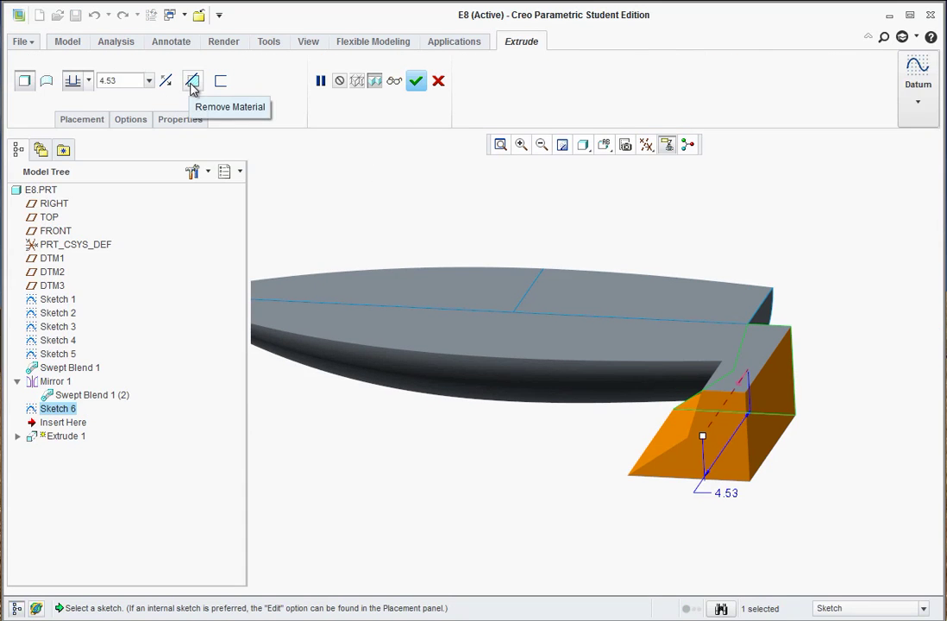
left_click(191, 81)
left_click(73, 82)
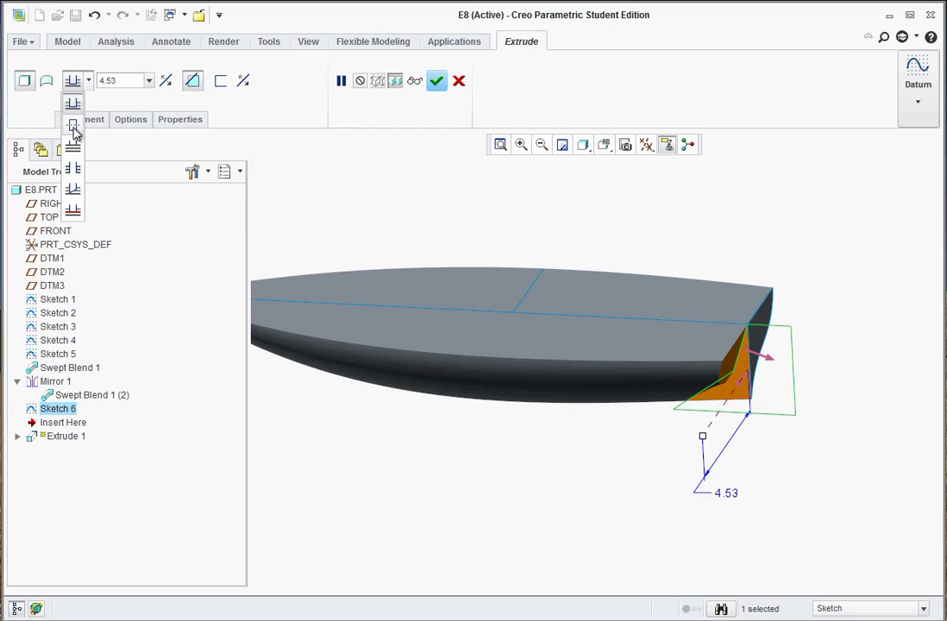
left_click(74, 127)
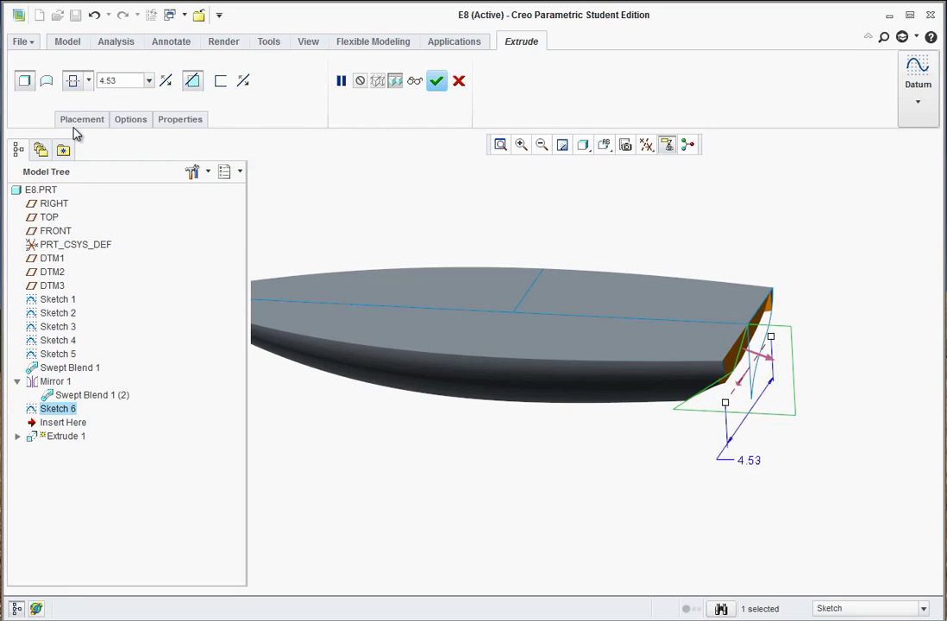
left_click_drag(725, 403, 683, 463)
middle_click_drag(760, 466, 756, 450)
scroll(756, 450, "down", 3)
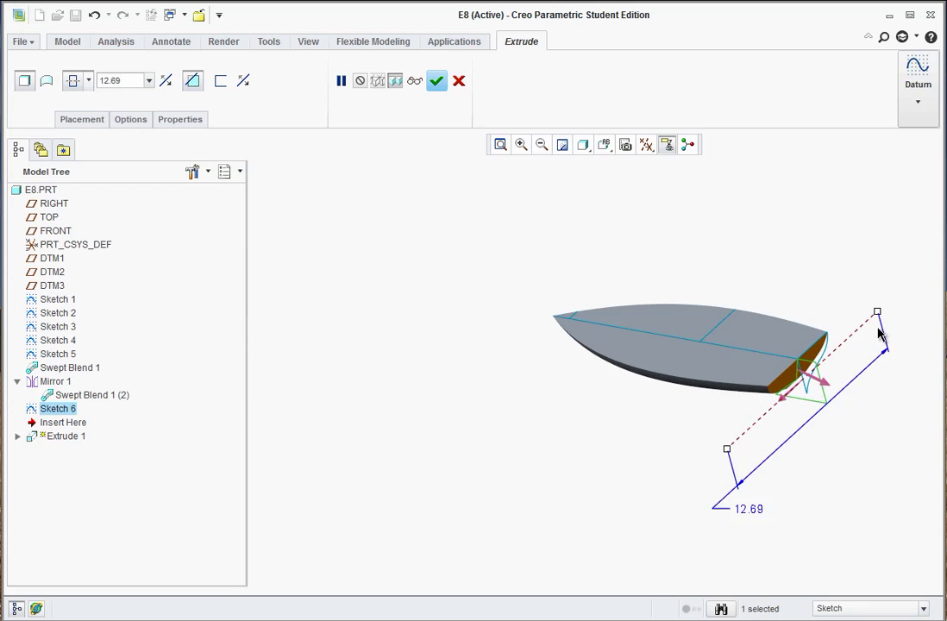
left_click(500, 144)
Complete the cut, then round its concave inner edge with radius 1.44
left_click(437, 81)
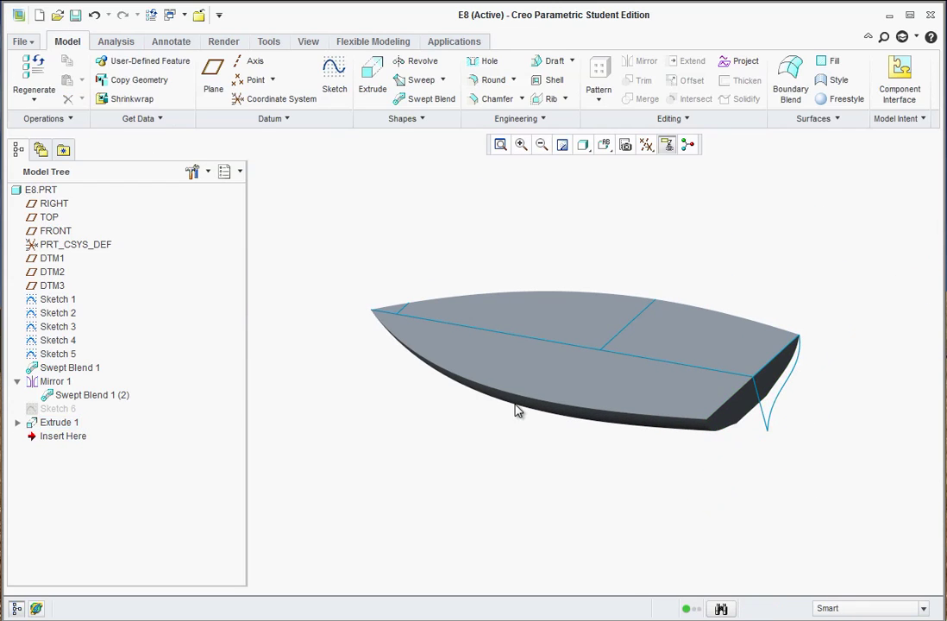
mouse_move(533, 442)
middle_mouse_down()
mouse_move(563, 408)
mouse_move(591, 404)
middle_mouse_up()
scroll(626, 502, "down", 2)
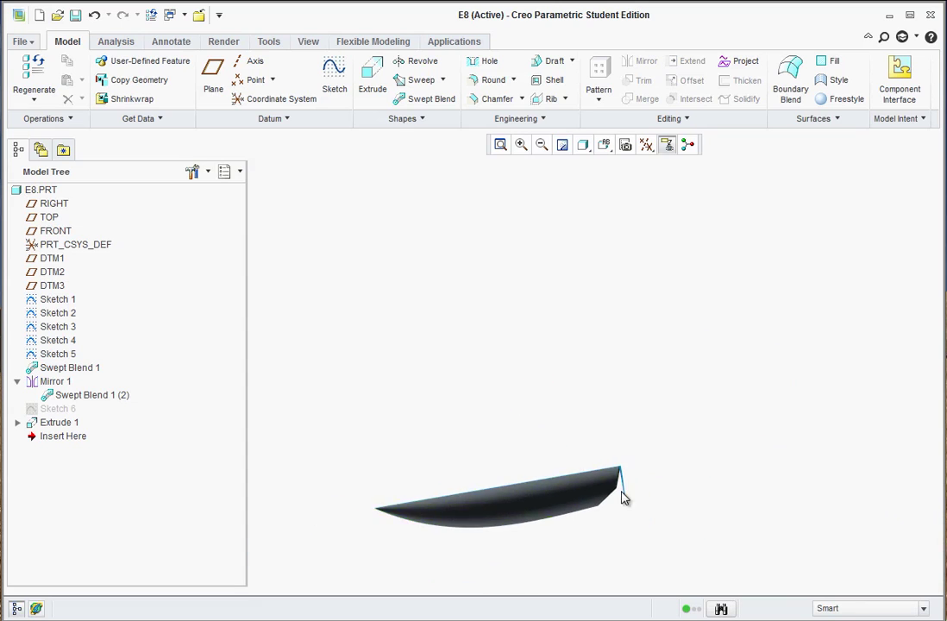
middle_click_drag(625, 502, 583, 478)
scroll(706, 572, "up", 3)
scroll(690, 560, "up", 5)
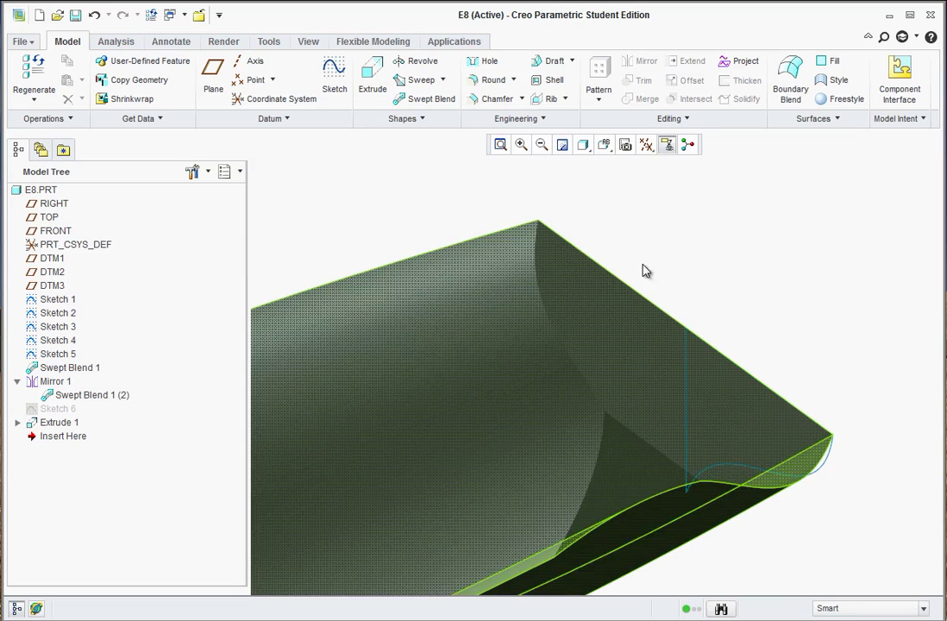
left_click(489, 79)
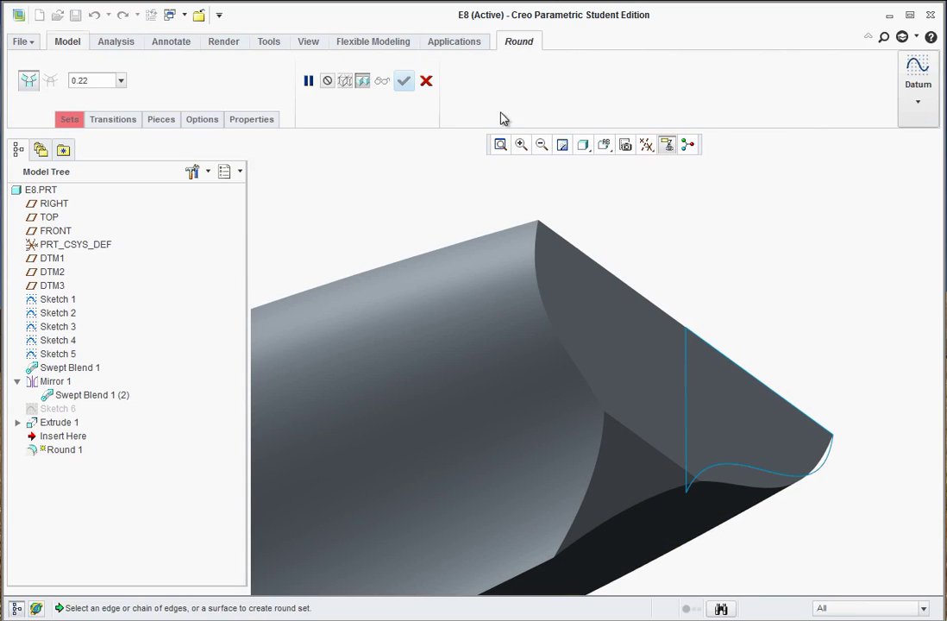
left_click(648, 442)
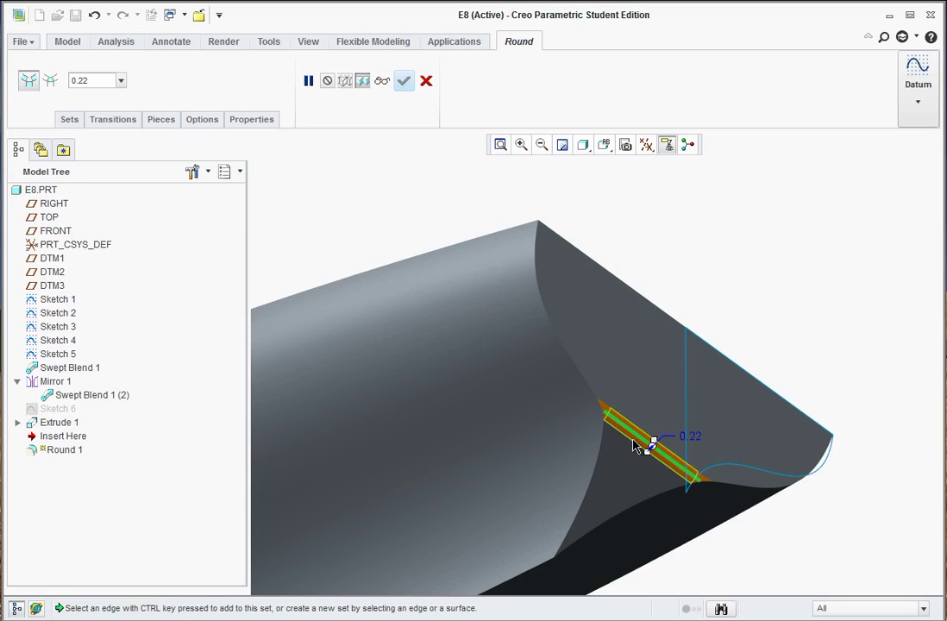
left_click_drag(653, 442, 672, 411)
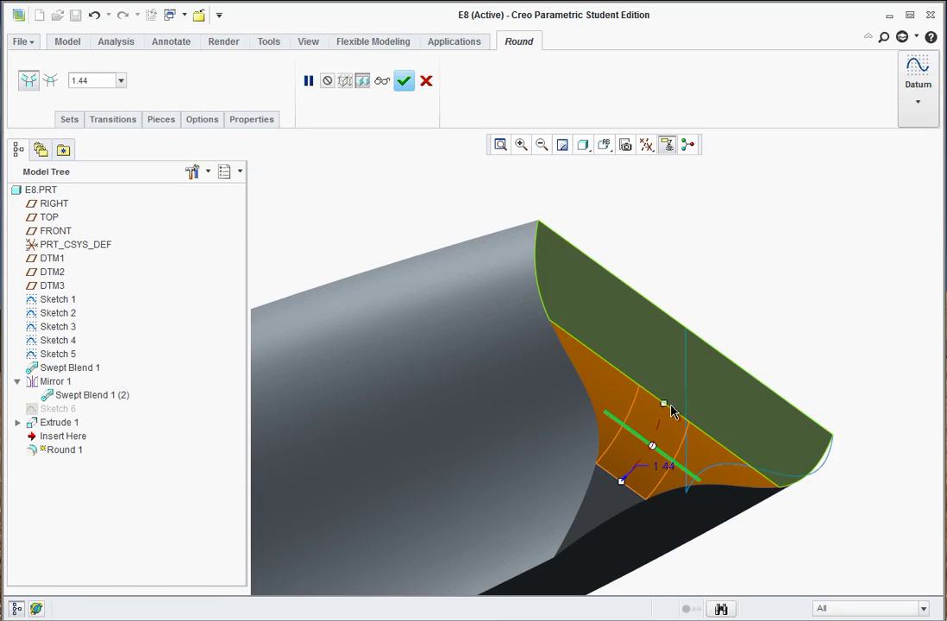
middle_click(673, 411)
Round the curved top and bottom edges with radius 0.22
left_click(647, 226)
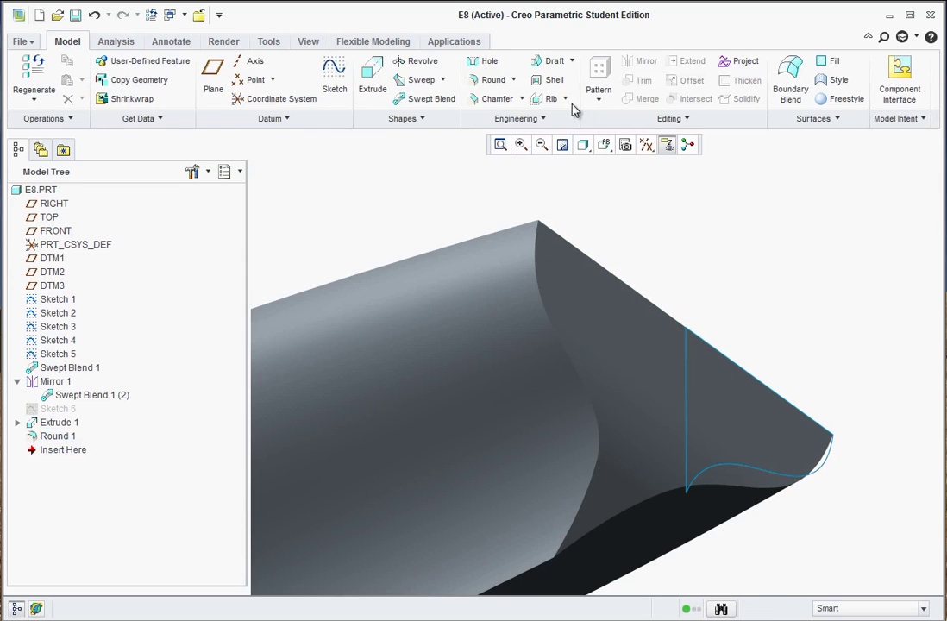
left_click(477, 80)
left_click(538, 266)
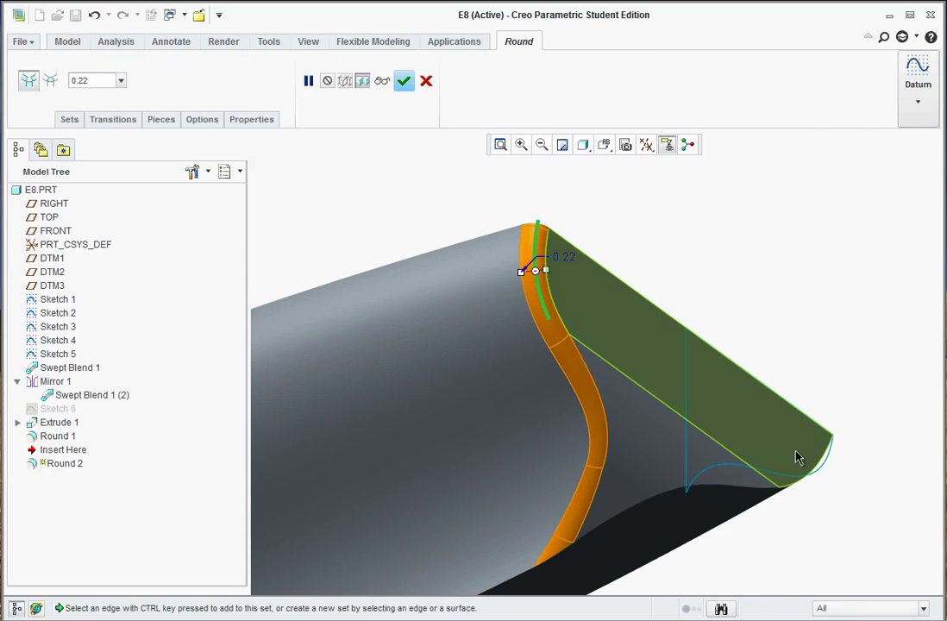
left_click(815, 470)
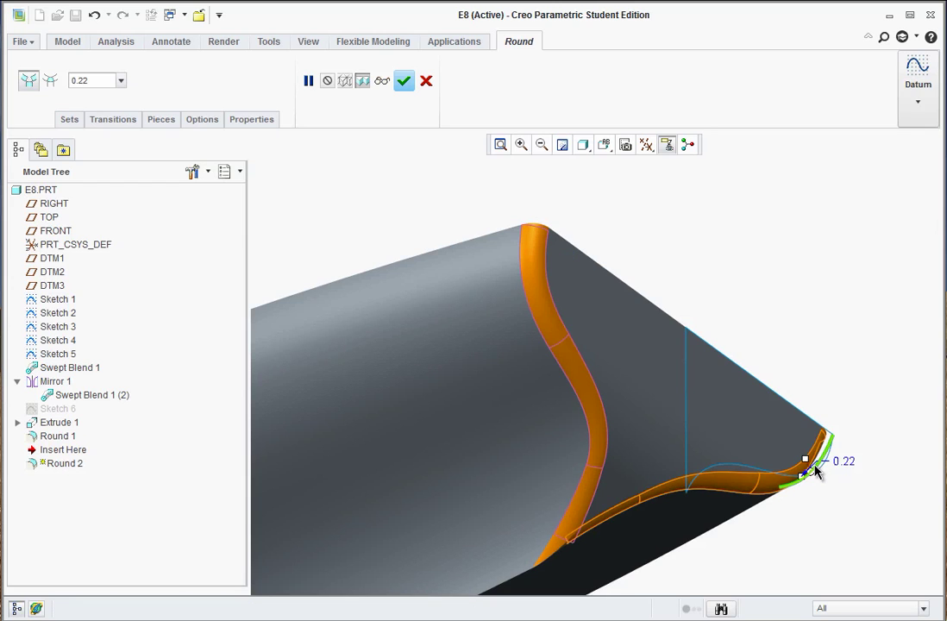
middle_click(816, 470)
scroll(772, 334, "up", 5)
mouse_move(753, 365)
middle_mouse_down()
mouse_move(619, 357)
mouse_move(642, 366)
mouse_move(706, 306)
middle_mouse_up()
middle_click_drag(526, 342, 580, 189)
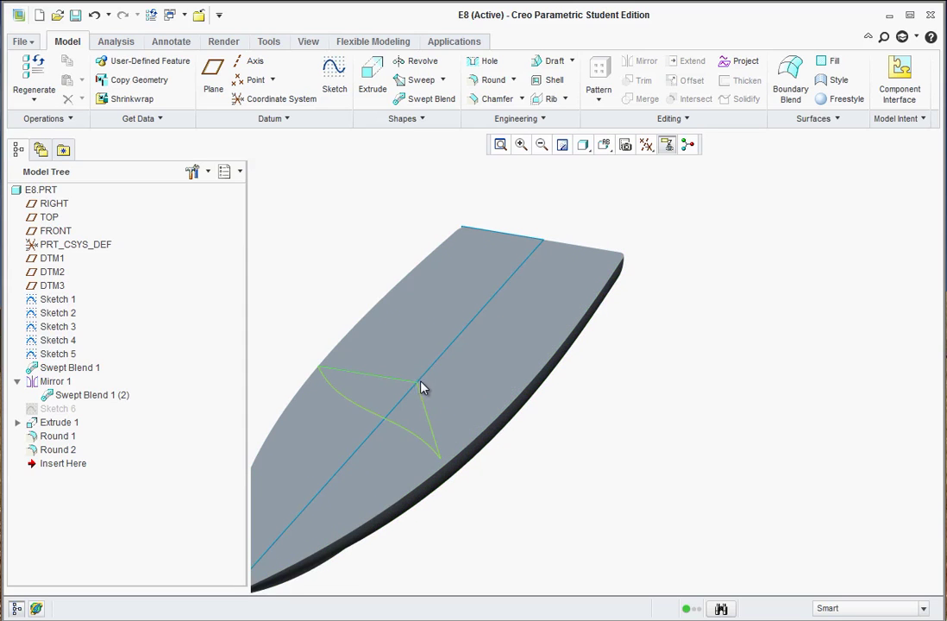
Select the trimmed hull's top surface and open Sketch 7 on it
scroll(327, 446, "up", 2)
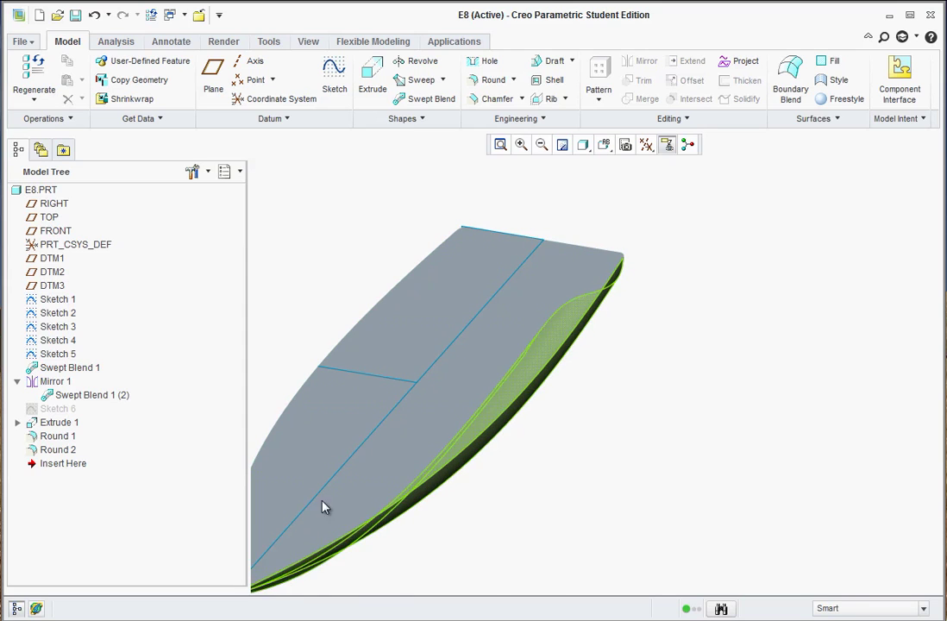
scroll(450, 446, "down", 4)
scroll(422, 434, "up", 2)
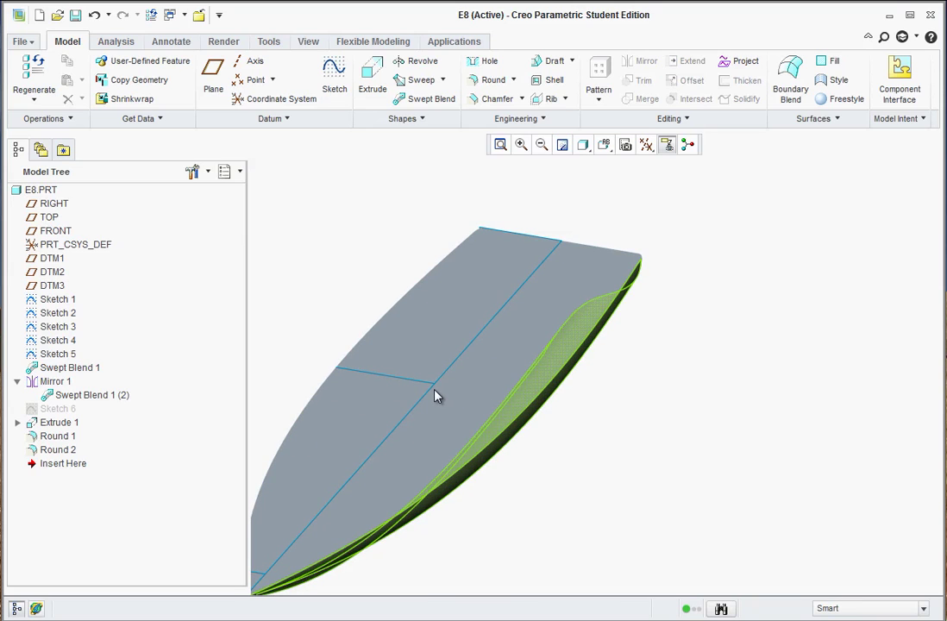
scroll(436, 395, "down", 1)
scroll(422, 386, "up", 1)
left_click(460, 243)
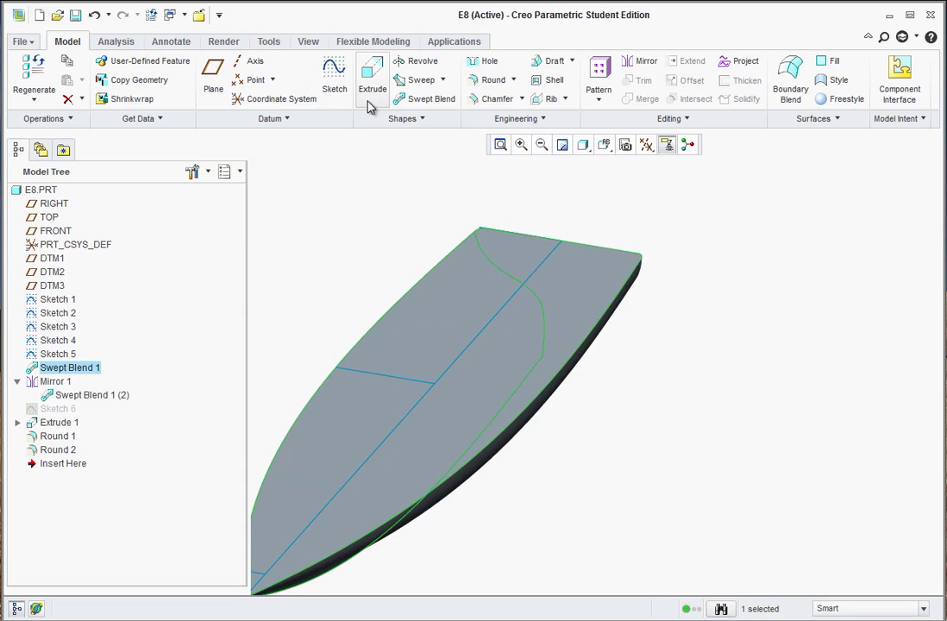
left_click(334, 76)
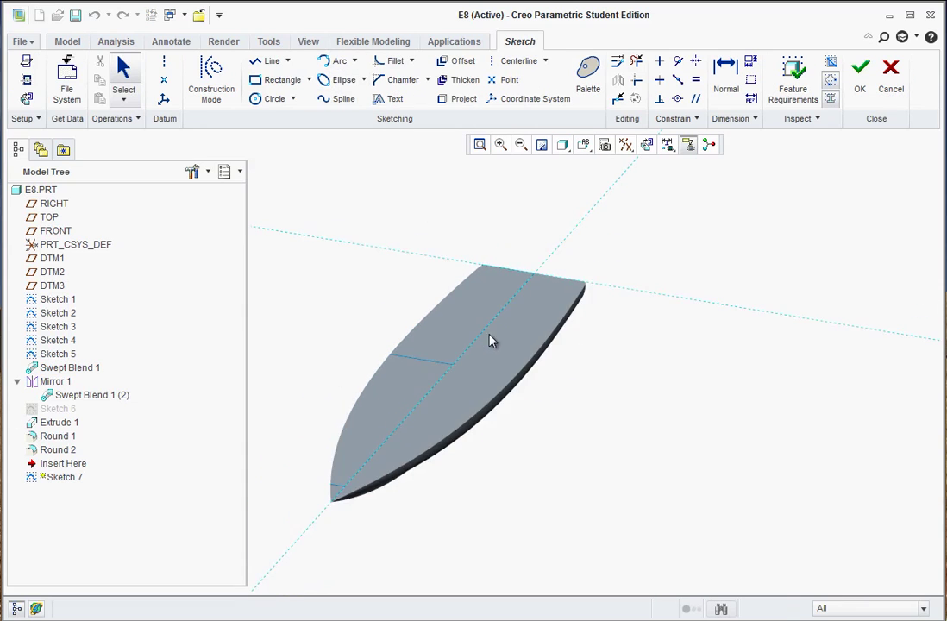
Offset the hull's right and left curved top edges 0.2 inward in Sketch 7
left_click(464, 62)
left_click(545, 404)
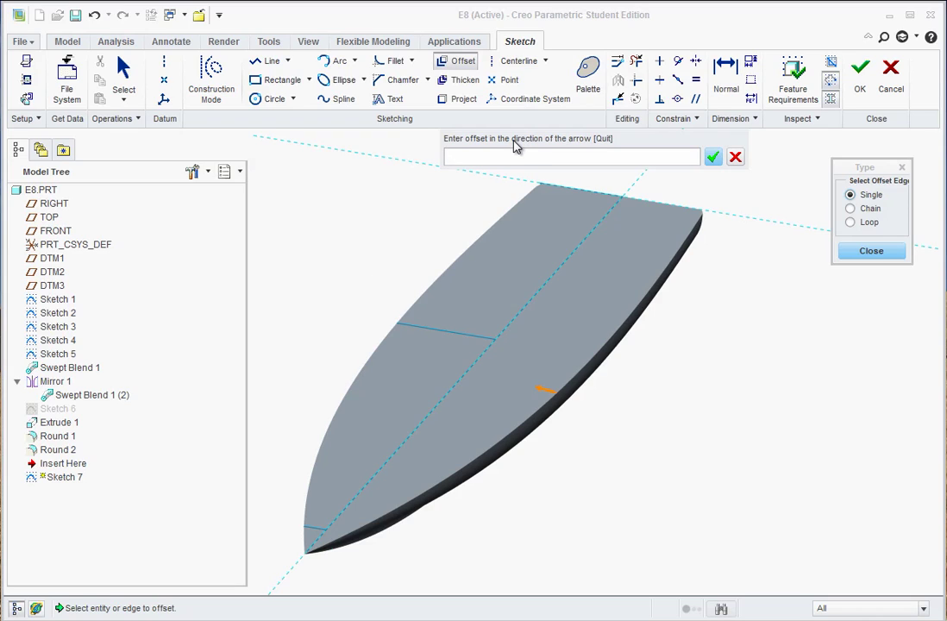
left_click(713, 157)
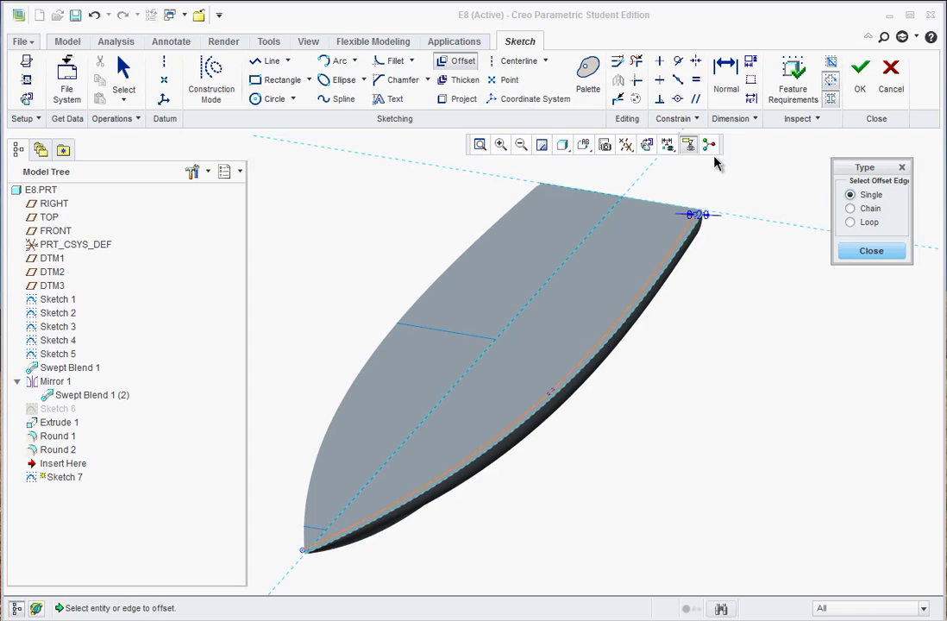
left_click(357, 383)
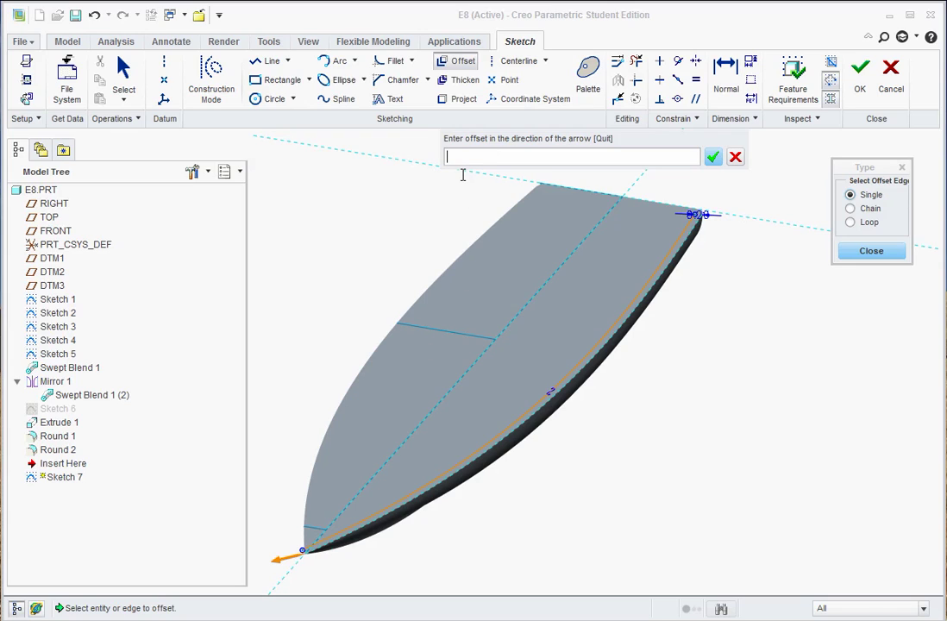
key("Return")
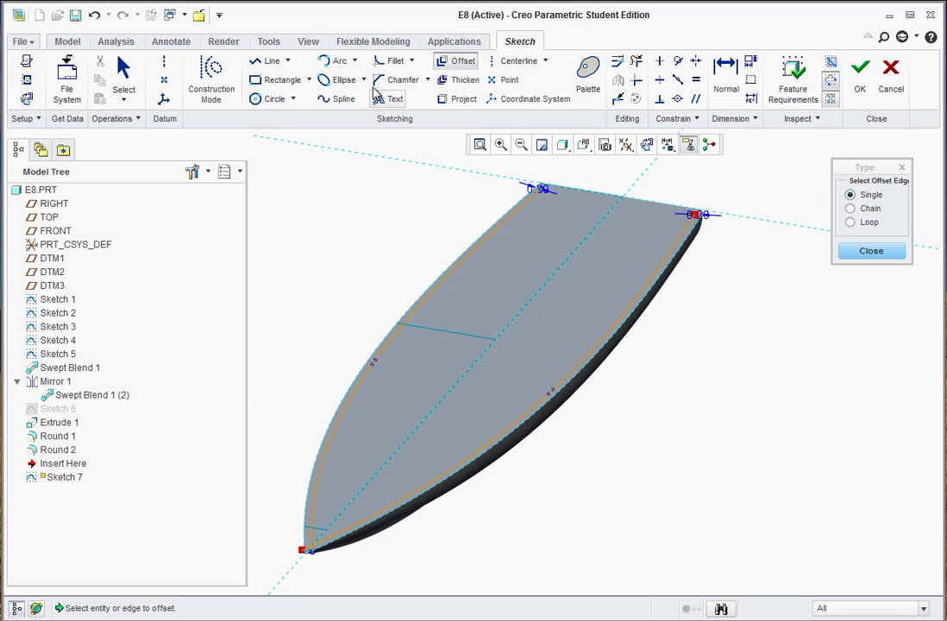
Draw an arc across the deck connecting the left and right offset curves
left_click(332, 61)
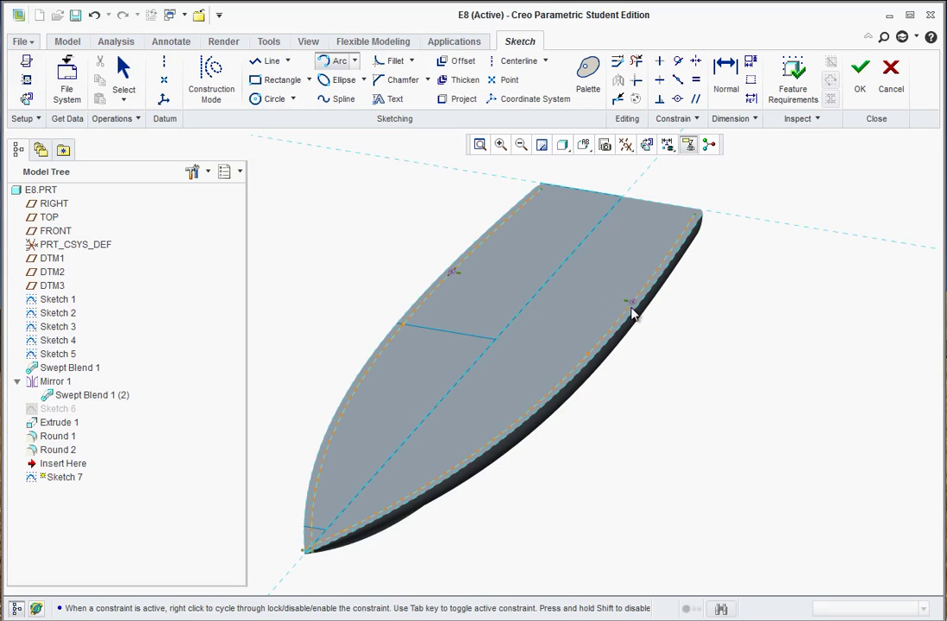
left_click(557, 314)
middle_click(705, 401)
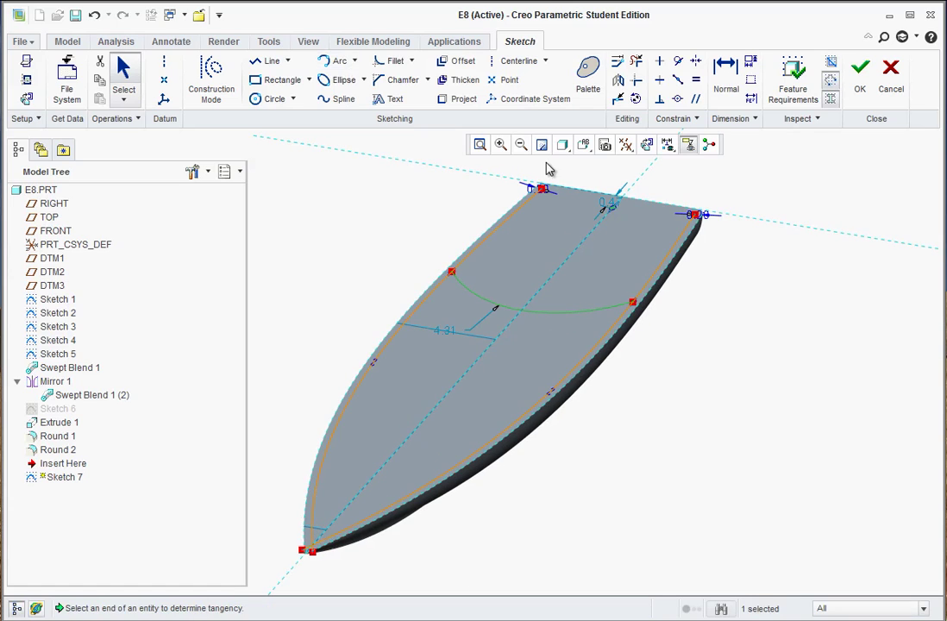
Trim the excess offset-curve segments beyond the arc with Delete Segment
left_click(635, 67)
mouse_move(582, 236)
left_mouse_down()
mouse_move(467, 206)
mouse_move(465, 233)
left_mouse_up()
scroll(302, 516, "up", 5)
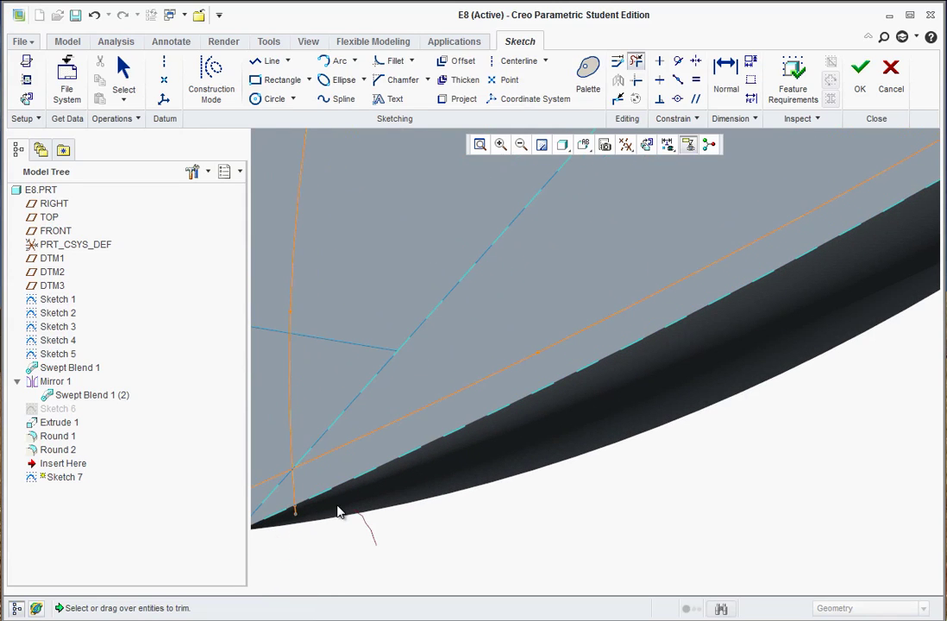
scroll(289, 507, "down", 4)
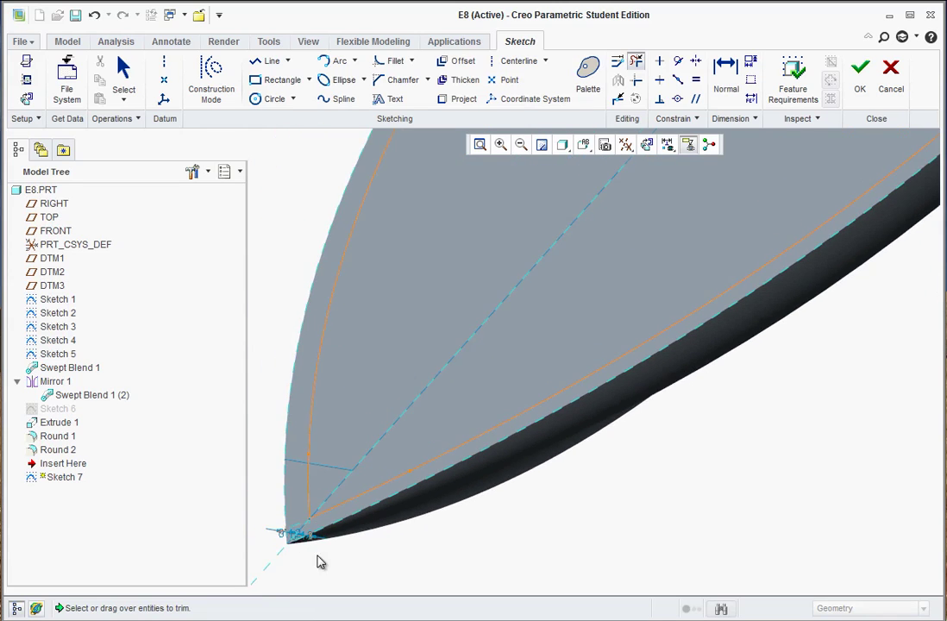
scroll(300, 560, "up", 1)
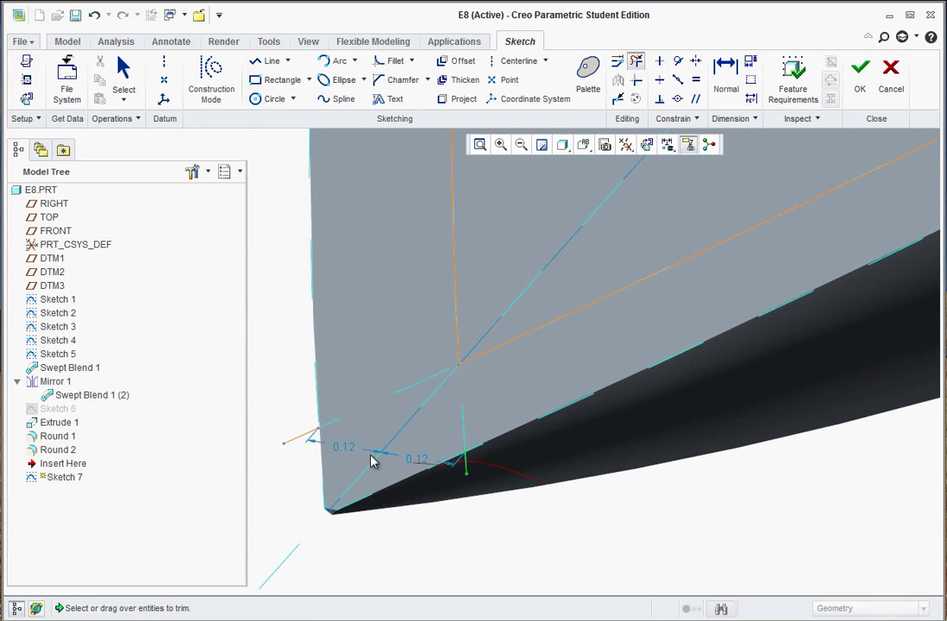
Trim the leftover segments near the bow tip to close the cabin outline
left_click_drag(364, 457, 295, 443)
scroll(463, 564, "down", 5)
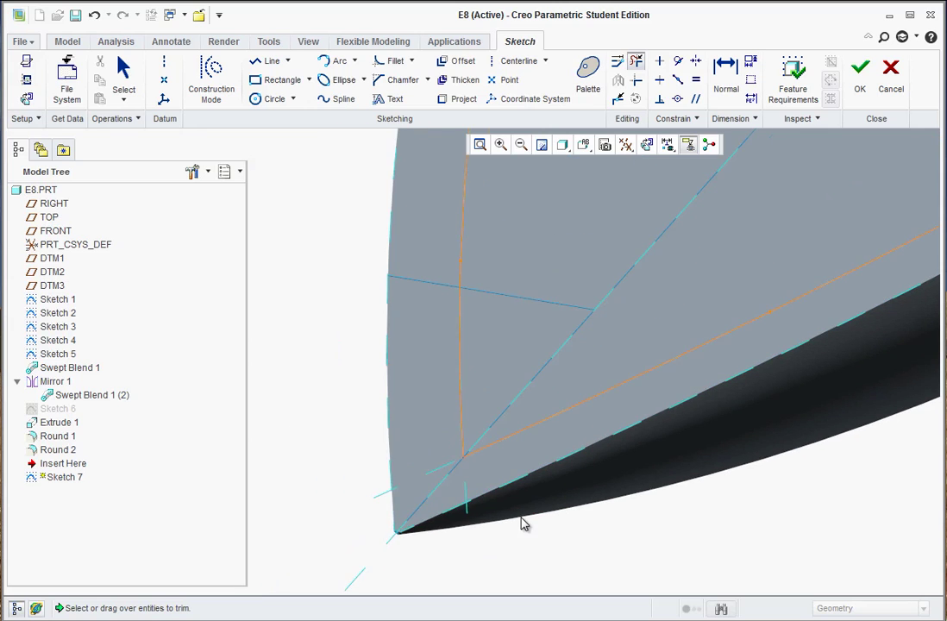
scroll(691, 408, "up", 3)
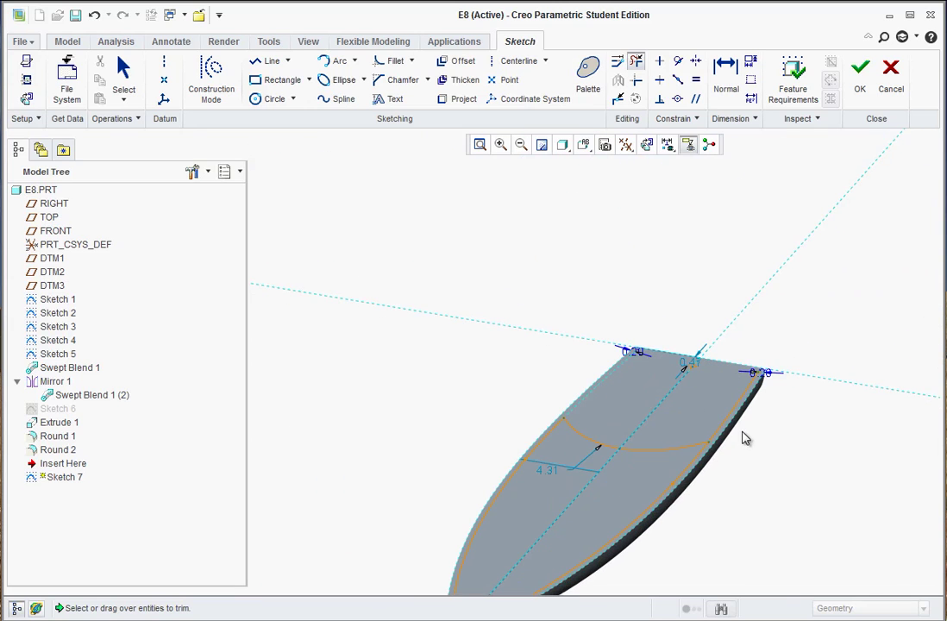
scroll(670, 408, "up", 3)
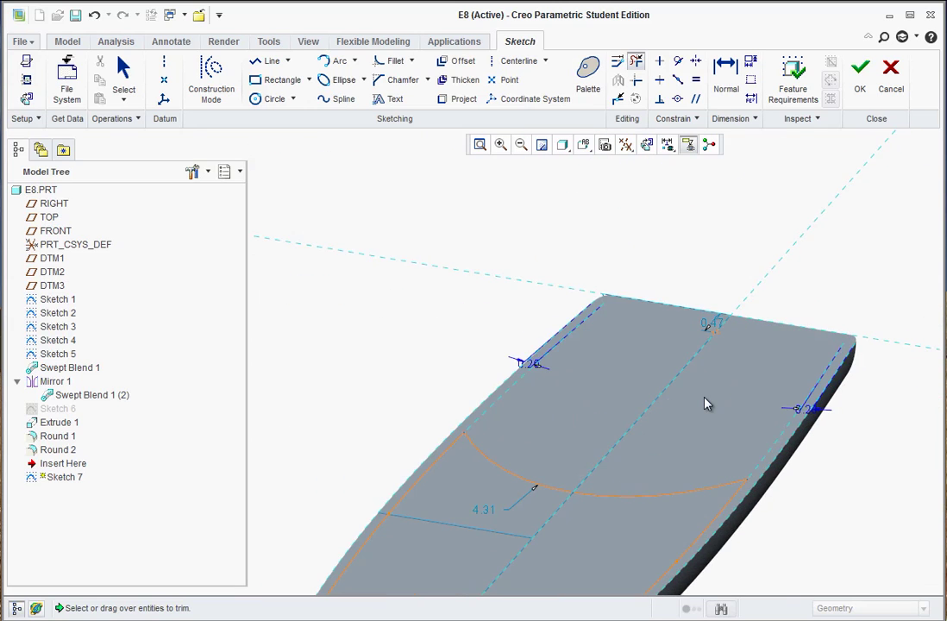
scroll(719, 349, "down", 1)
scroll(723, 342, "up", 2)
scroll(722, 343, "up", 3)
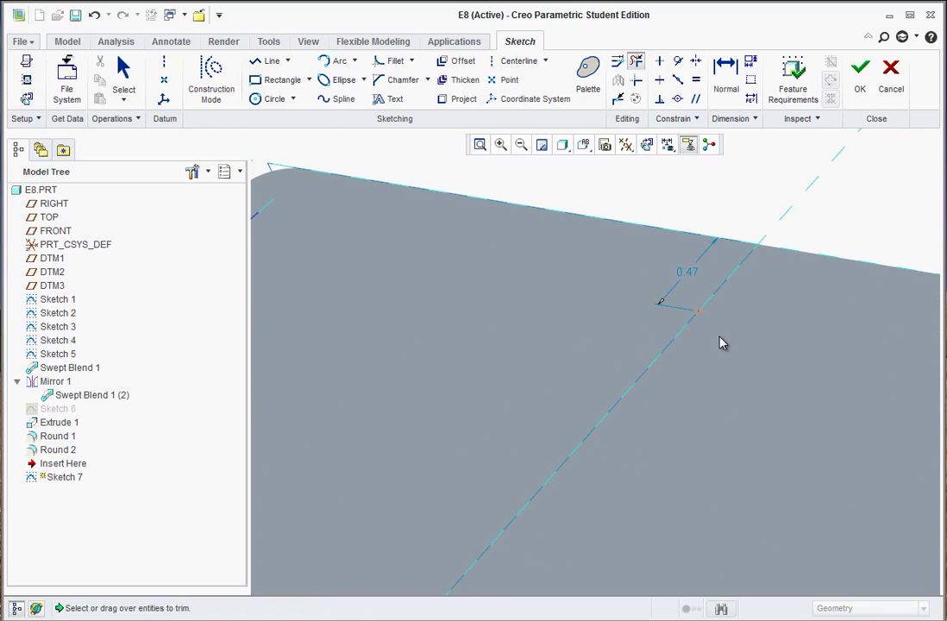
left_click_drag(697, 312, 699, 316)
scroll(773, 473, "down", 8)
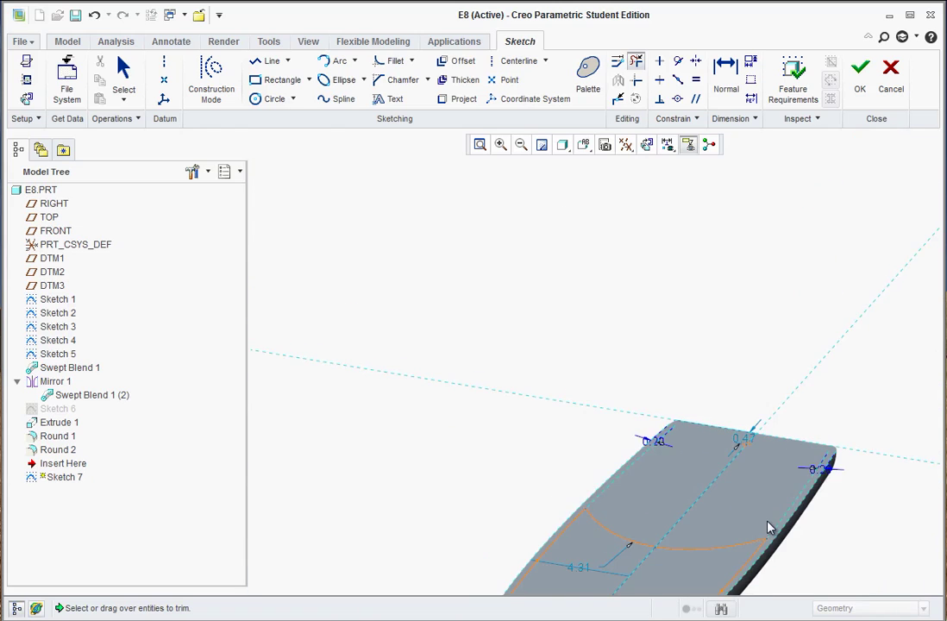
scroll(714, 509, "up", 4)
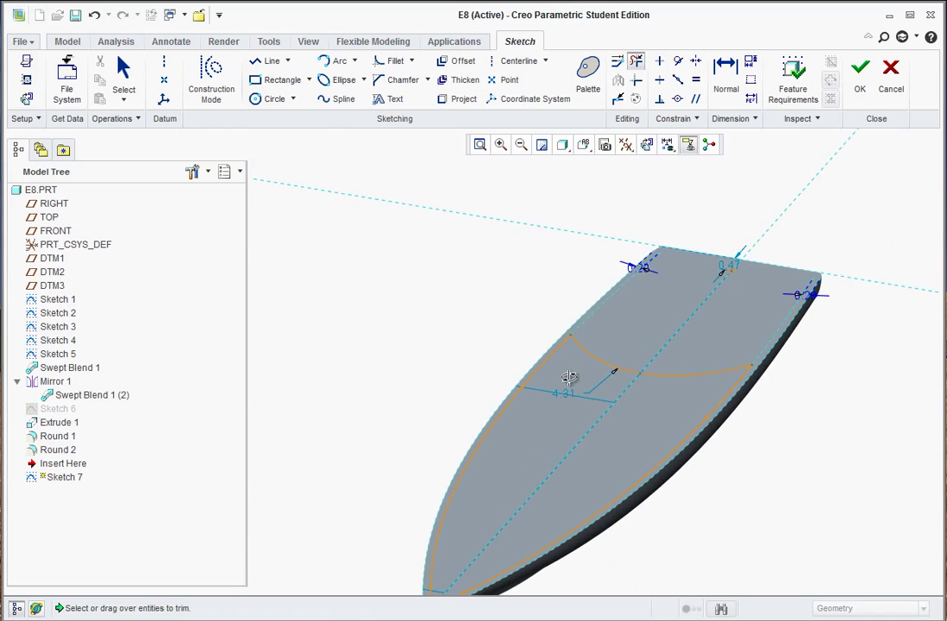
scroll(578, 371, "down", 1)
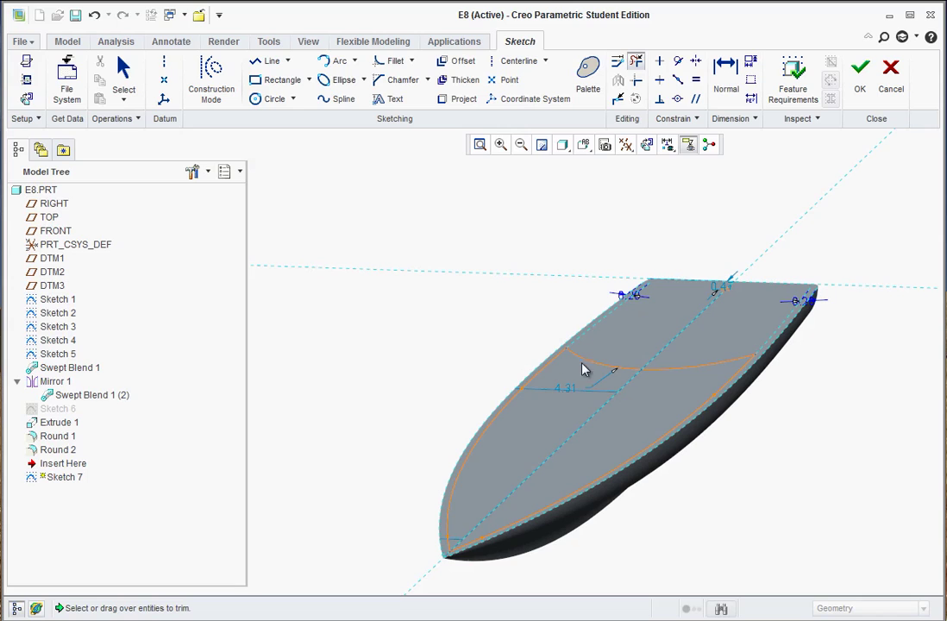
Finish Sketch 7 and extrude the cabin outline 1.34 with a 30° side taper
left_click(860, 76)
left_click(372, 76)
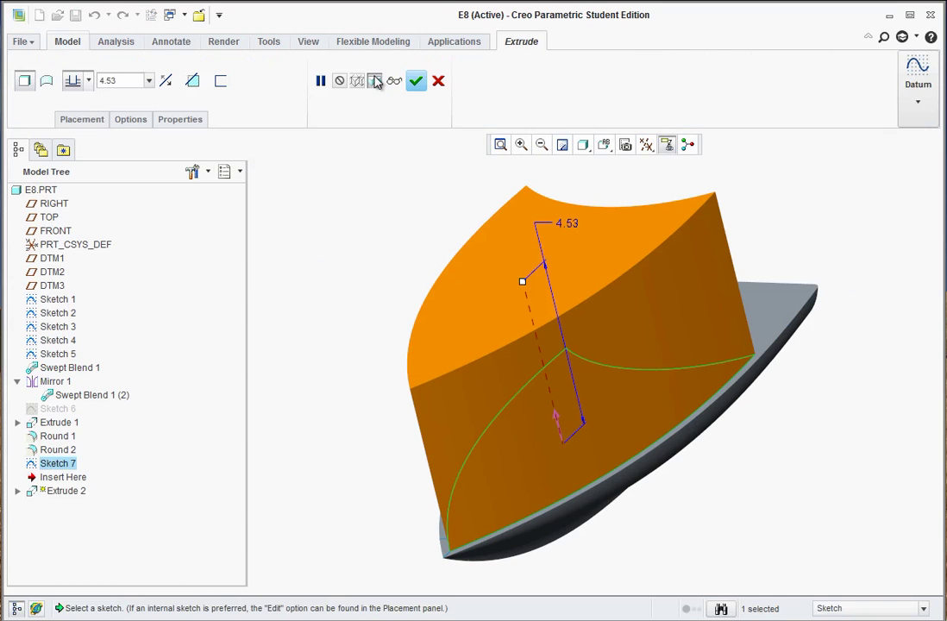
left_click_drag(521, 283, 551, 395)
left_click(130, 120)
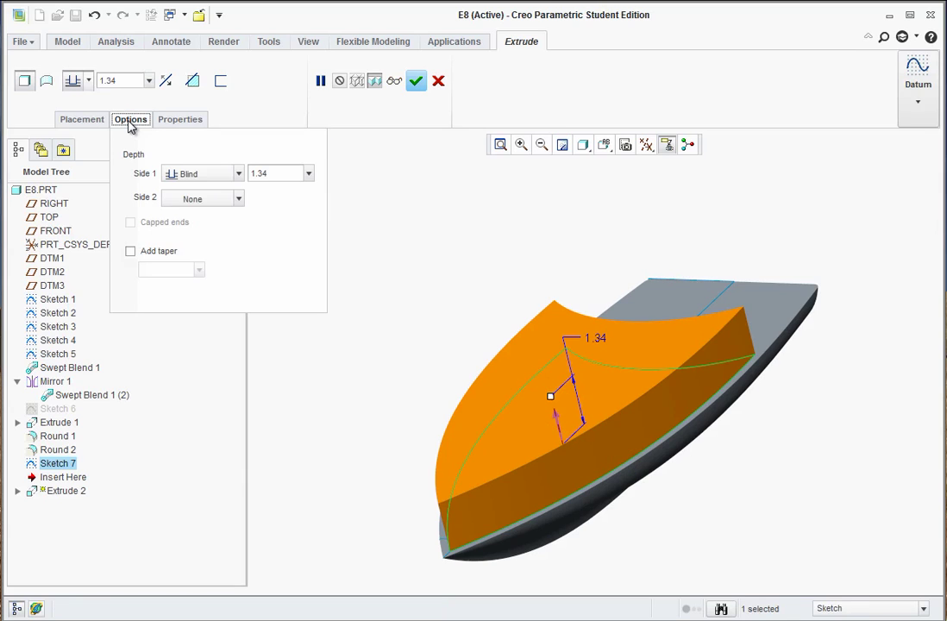
left_click(130, 252)
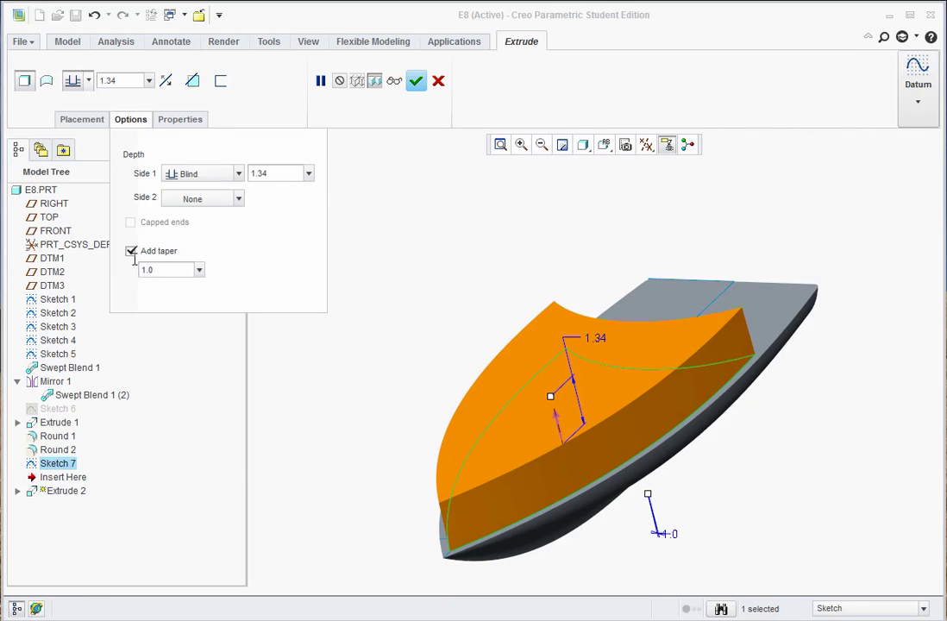
left_click_drag(650, 498, 662, 491)
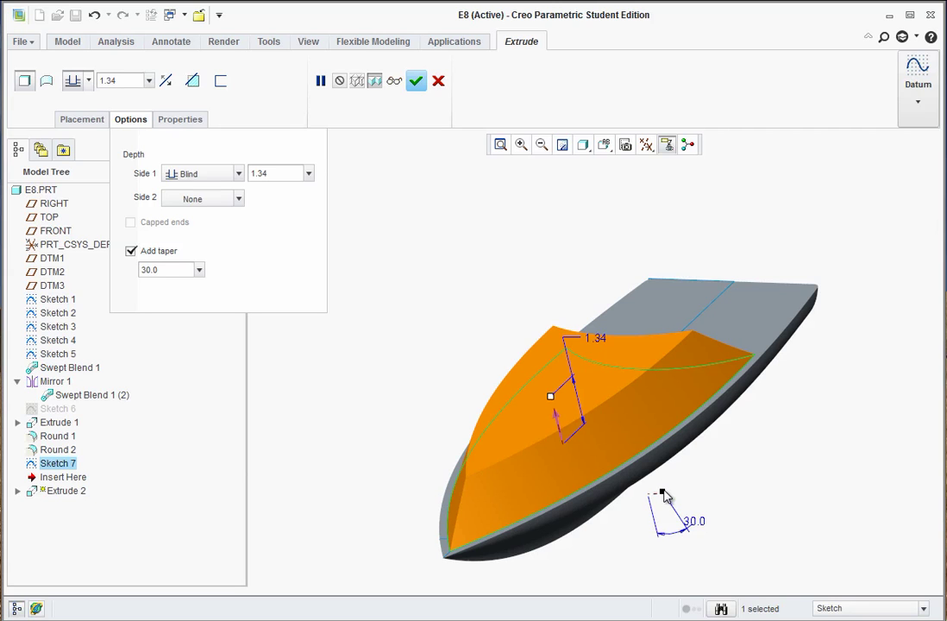
middle_click_drag(705, 444, 655, 481)
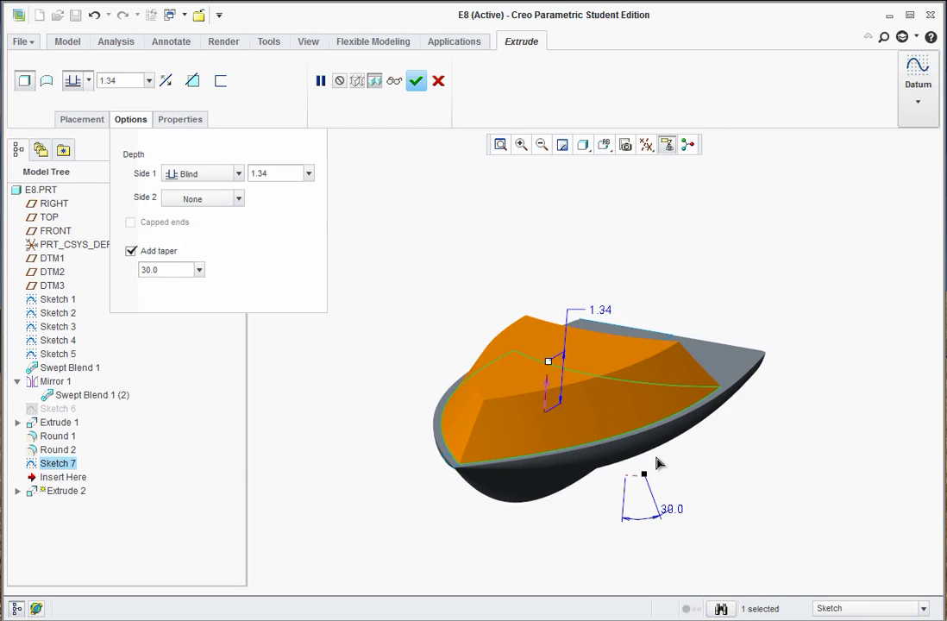
left_click(417, 82)
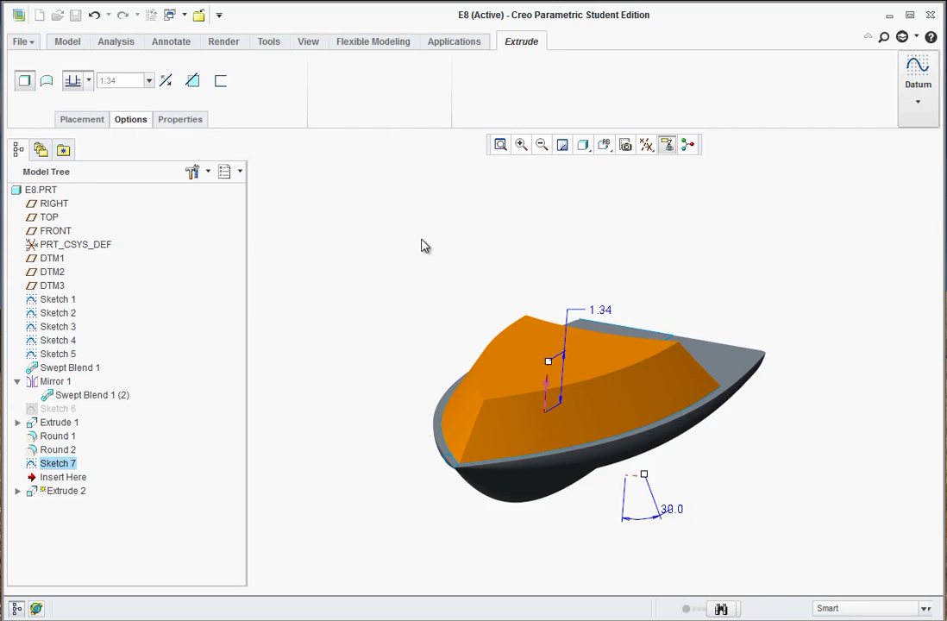
scroll(487, 449, "down", 5)
middle_click_drag(467, 464, 690, 324)
Start Sketch 8 on the stern deck and draw a center rectangle on its centerline
left_click(747, 326)
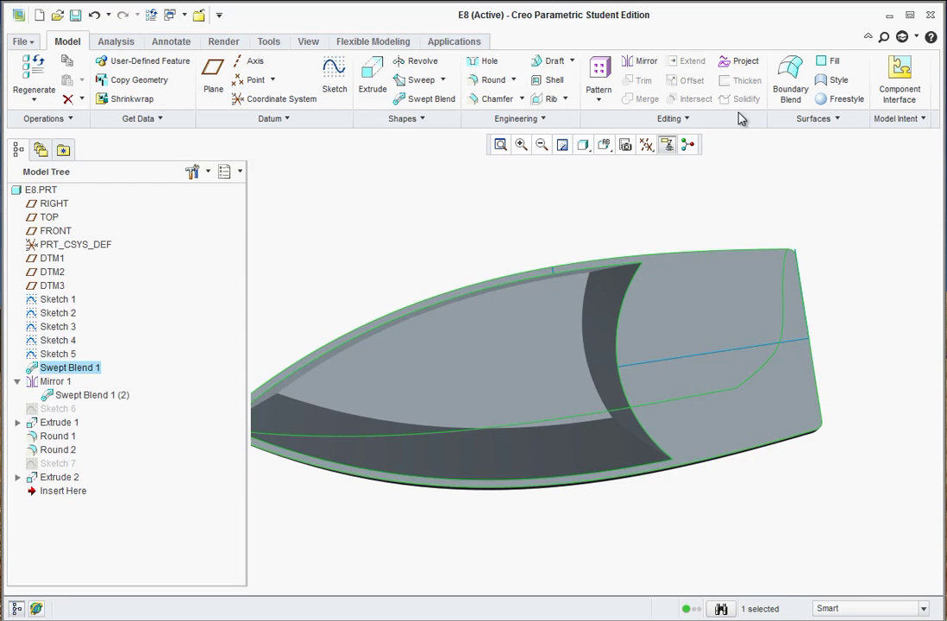
left_click(335, 76)
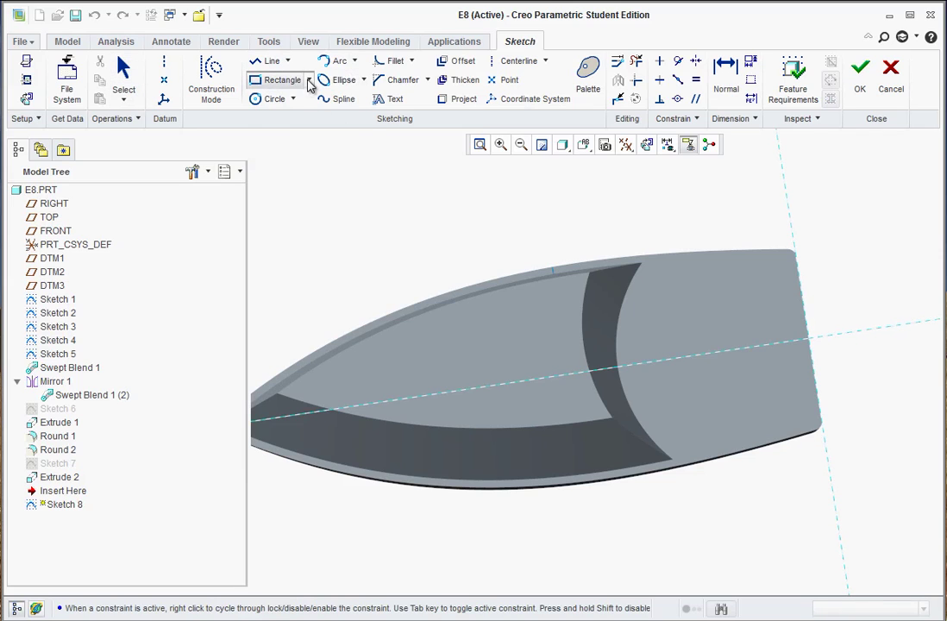
left_click(308, 79)
left_click(276, 137)
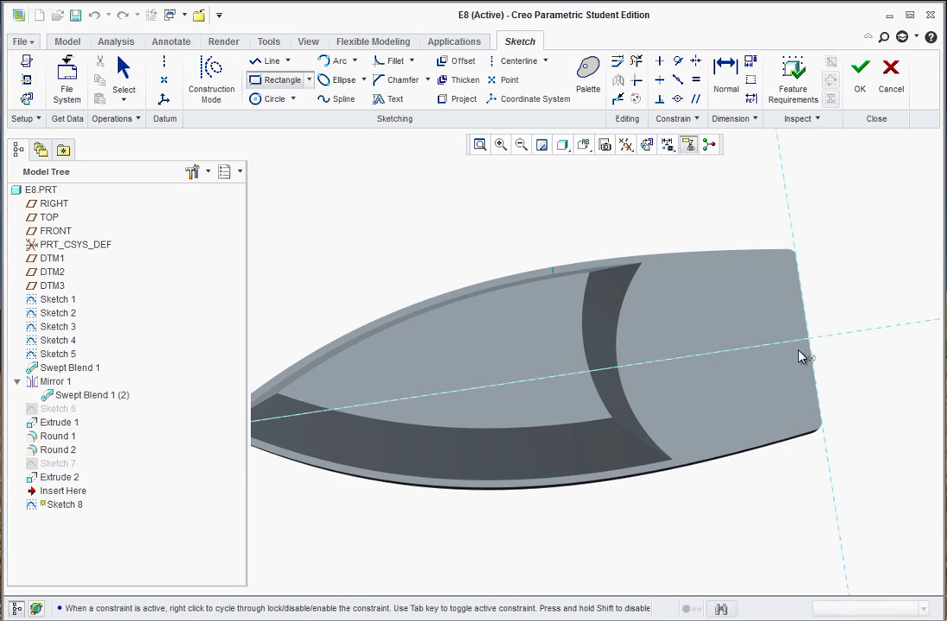
left_click(765, 345)
left_click(785, 274)
middle_click_drag(687, 401, 571, 295)
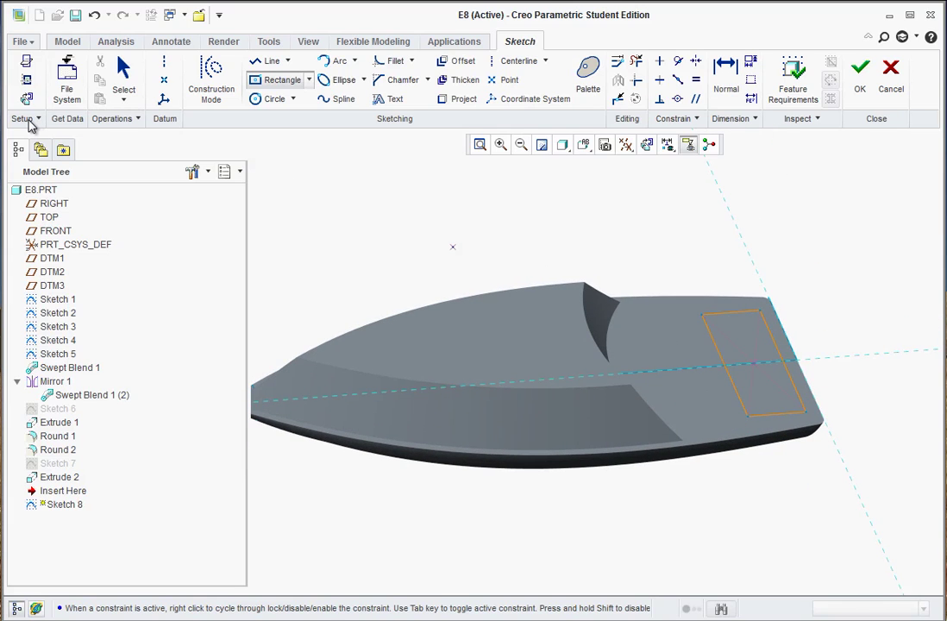
Finish Sketch 8 and extrude its rectangle 0.97 high with tapered sides
left_click(863, 87)
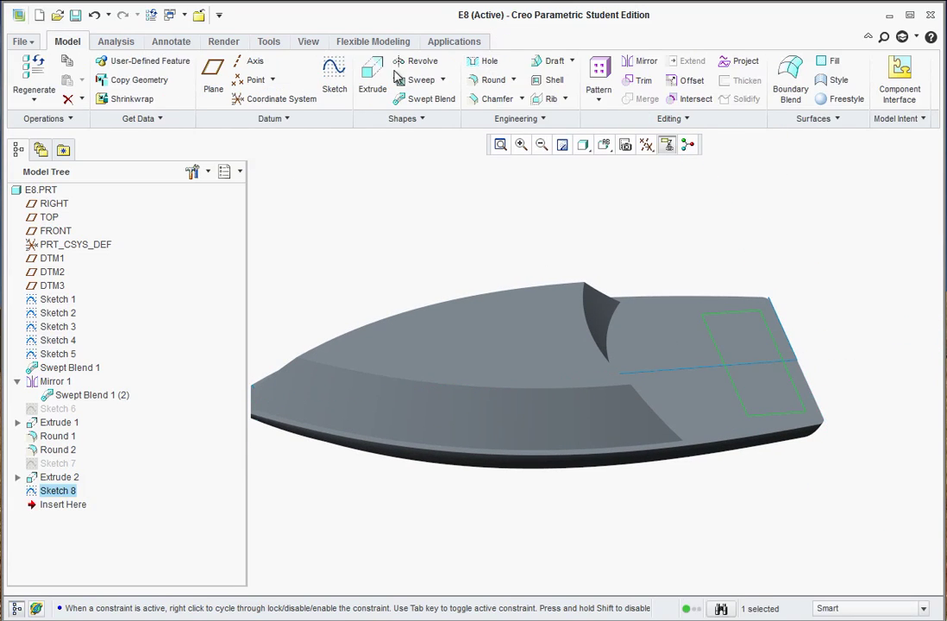
left_click(373, 76)
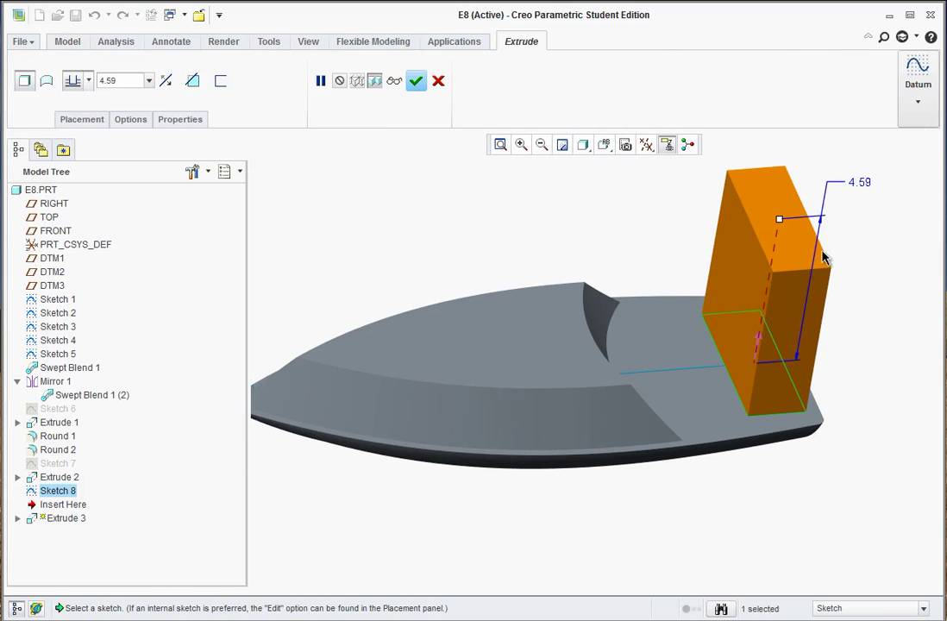
left_click_drag(779, 223, 759, 333)
left_click(131, 120)
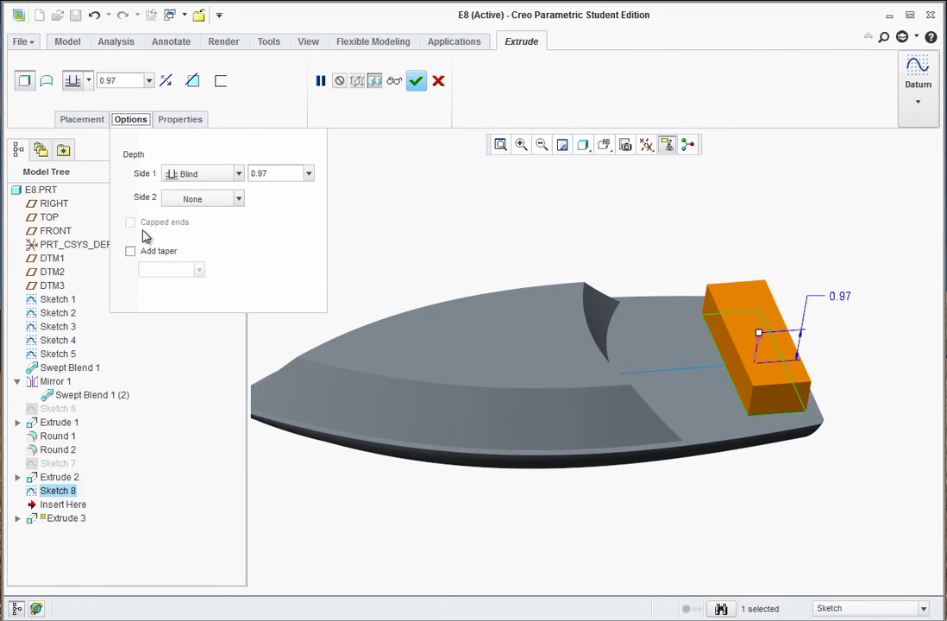
left_click(130, 251)
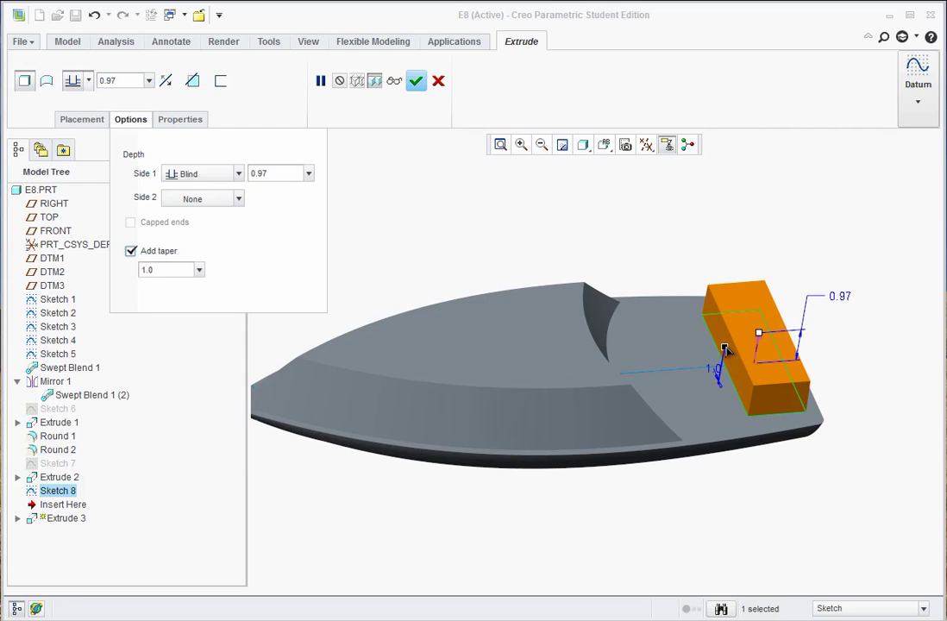
left_click_drag(725, 346, 719, 333)
left_click(416, 81)
Round the housing's sloped corner edge at 0.34 and its top edge at 0.63
left_click(493, 79)
scroll(743, 396, "up", 3)
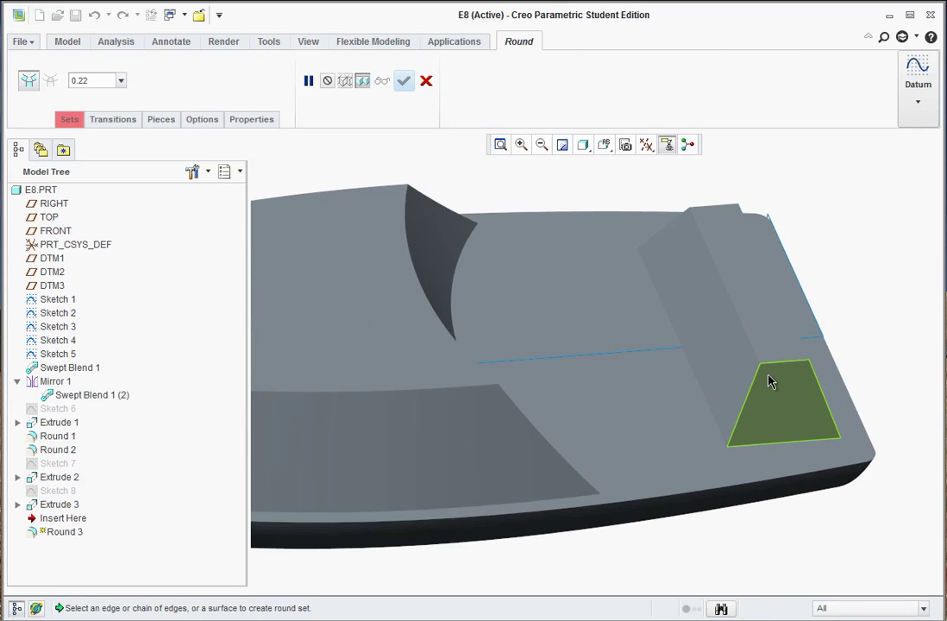
left_click(747, 393)
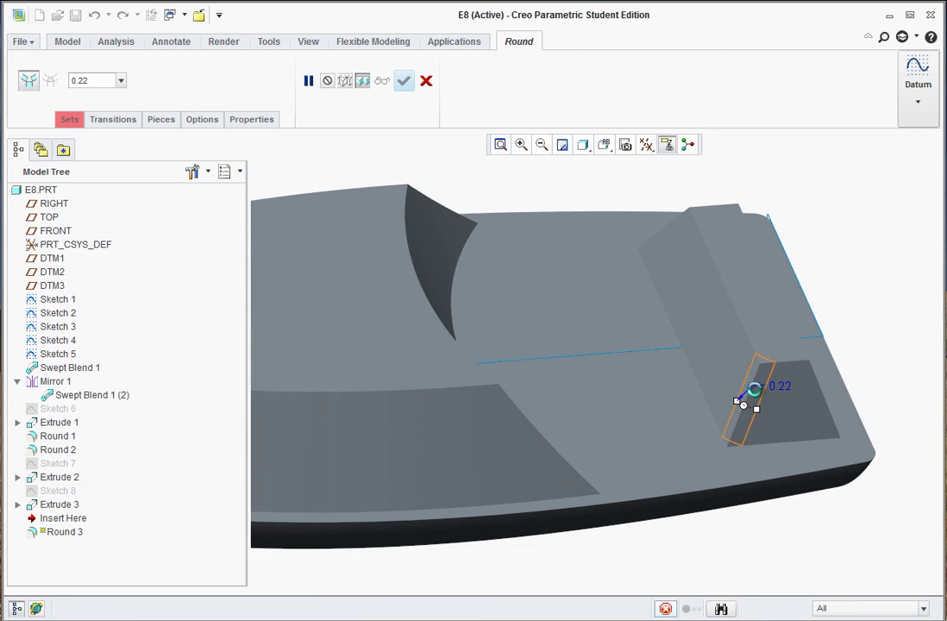
left_click_drag(756, 408, 779, 417)
left_click(670, 225)
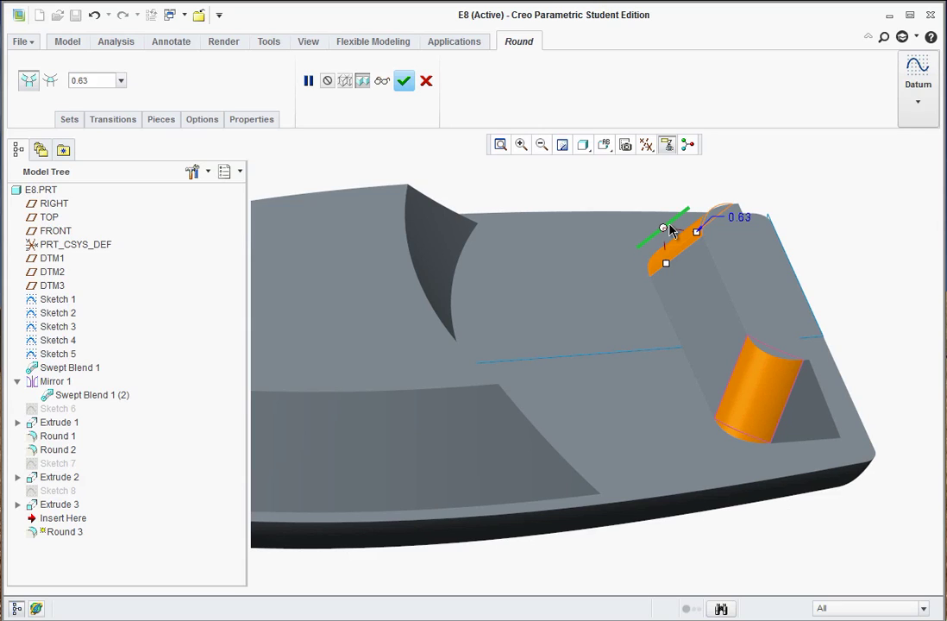
middle_click(670, 228)
mouse_move(763, 427)
middle_mouse_down()
mouse_move(725, 399)
mouse_move(767, 396)
mouse_move(776, 439)
middle_mouse_up()
scroll(776, 439, "down", 4)
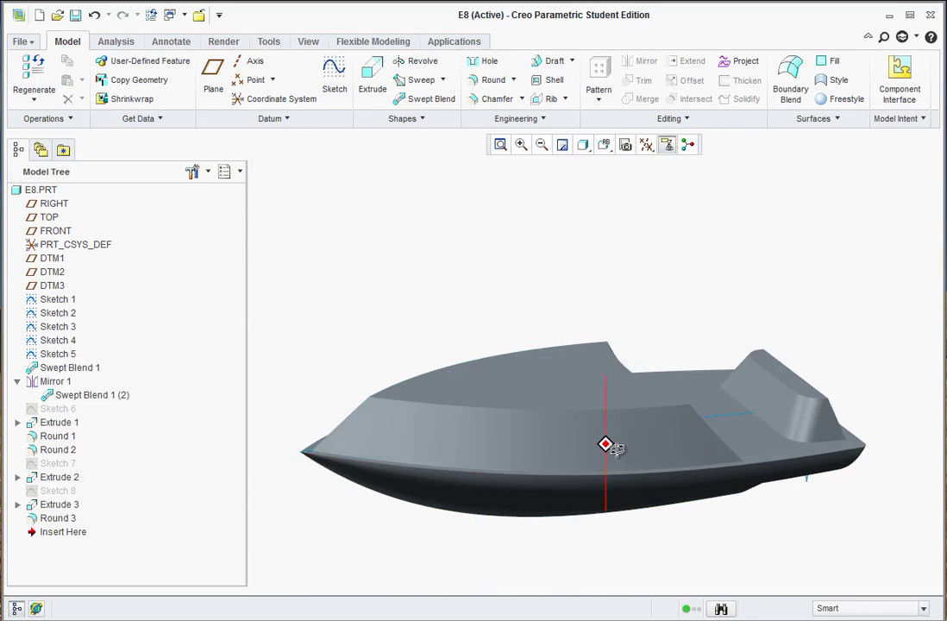
Bevel the motor housing's top edge chain with a 0.22 x 0.22 chamfer
middle_click_drag(614, 448, 619, 469)
scroll(816, 306, "up", 5)
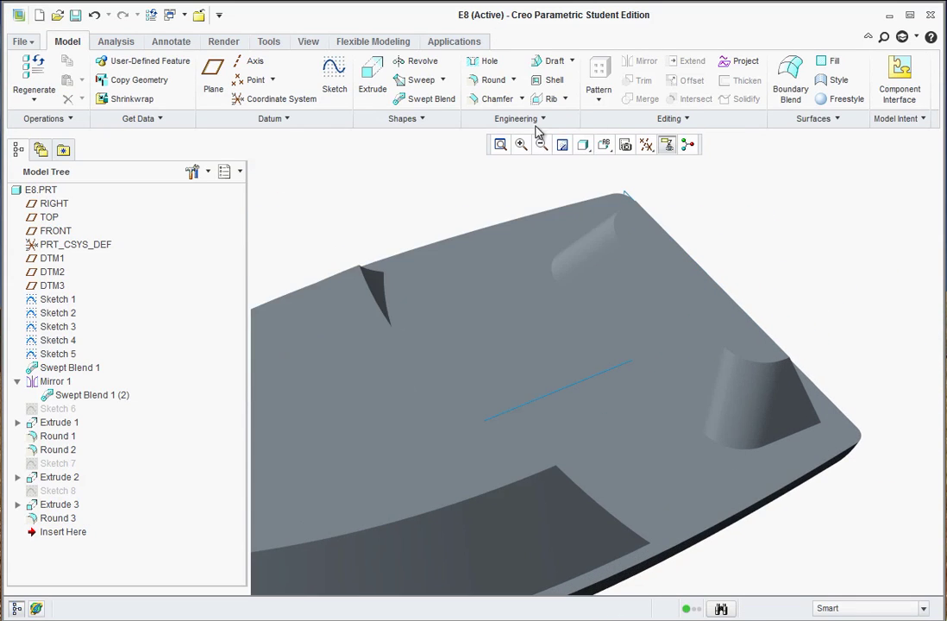
left_click(497, 98)
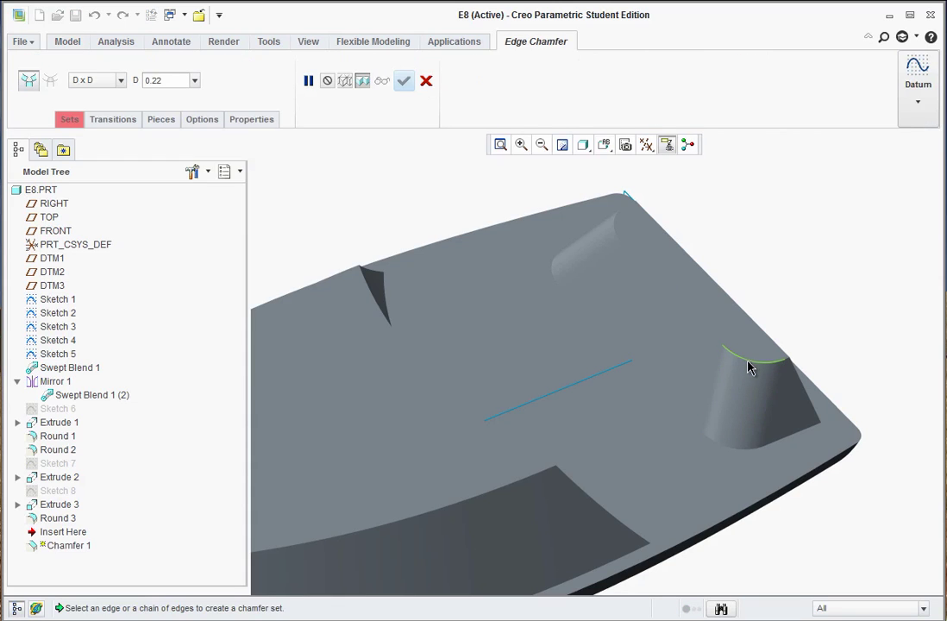
left_click(749, 360)
middle_click(749, 361)
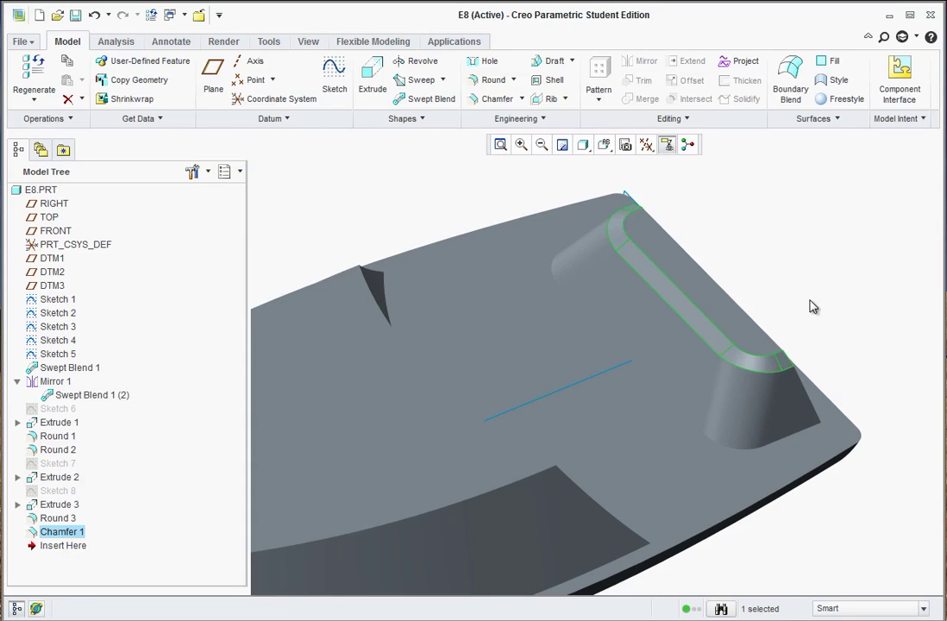
scroll(799, 381, "up", 6)
scroll(795, 415, "down", 6)
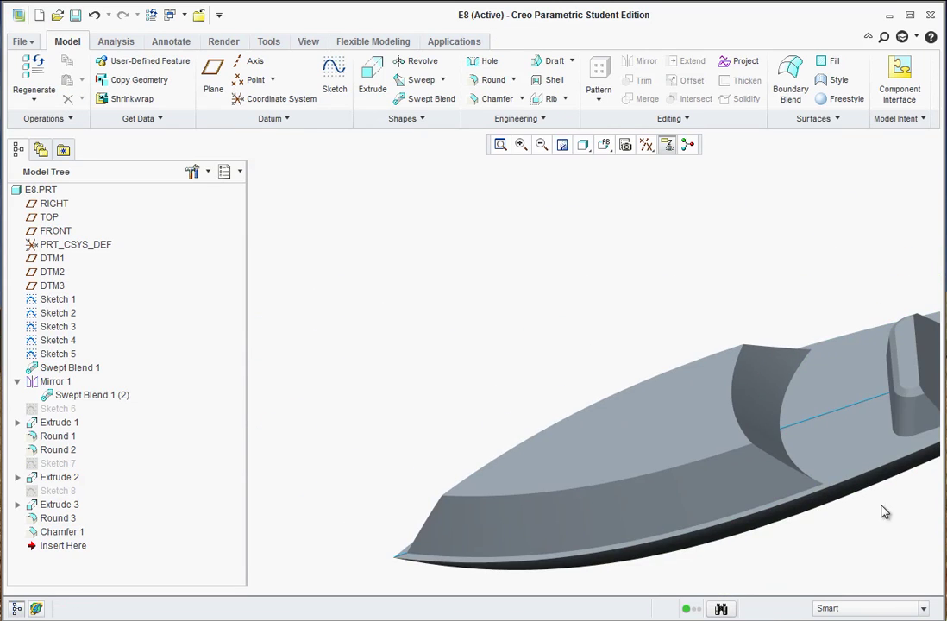
Sketch a small circle on the cabin's centreline as the mast base
middle_click_drag(824, 451, 828, 426)
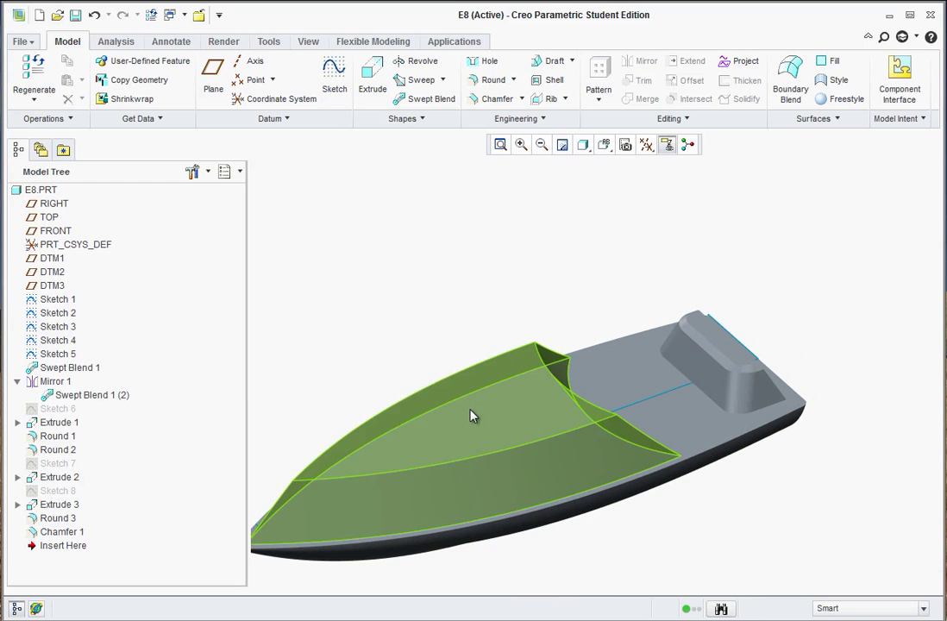
left_click(503, 416)
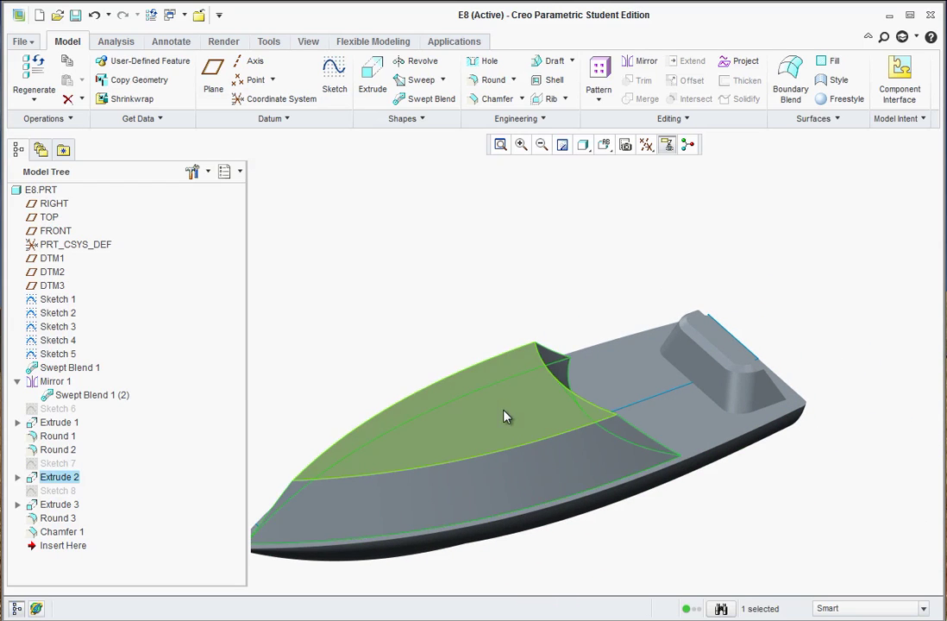
left_click(372, 75)
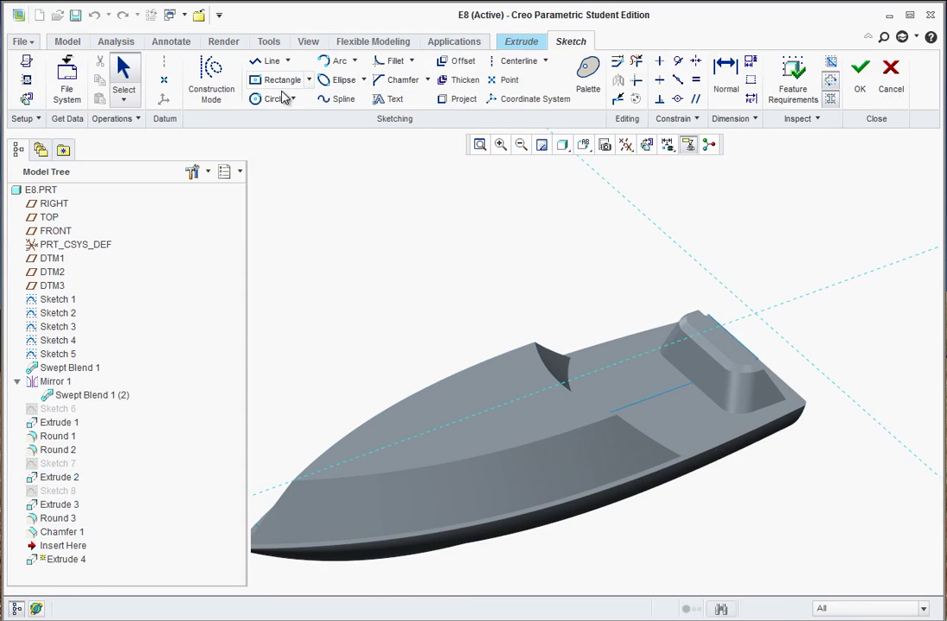
left_click(274, 98)
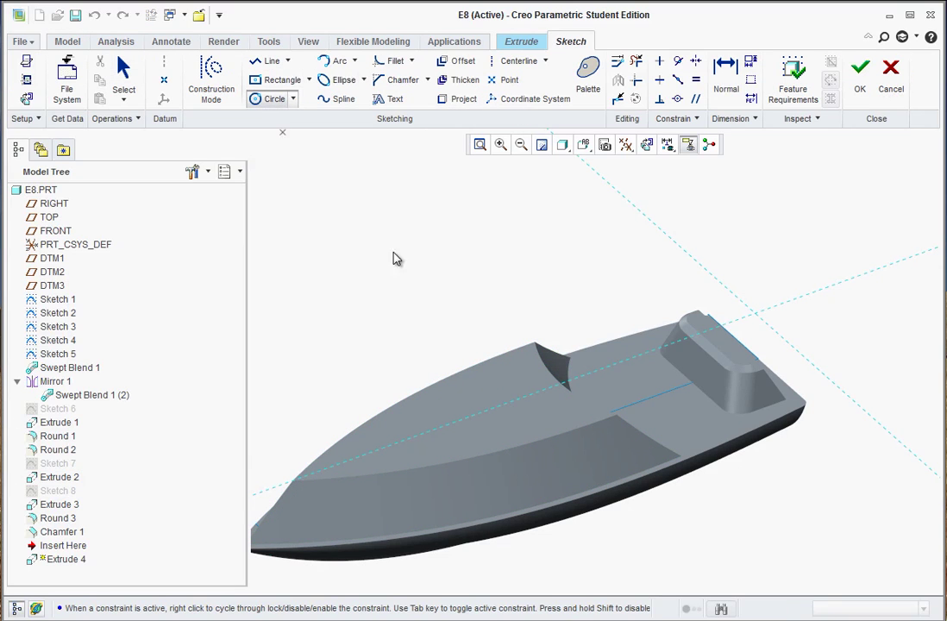
left_click(509, 416)
left_click(511, 416)
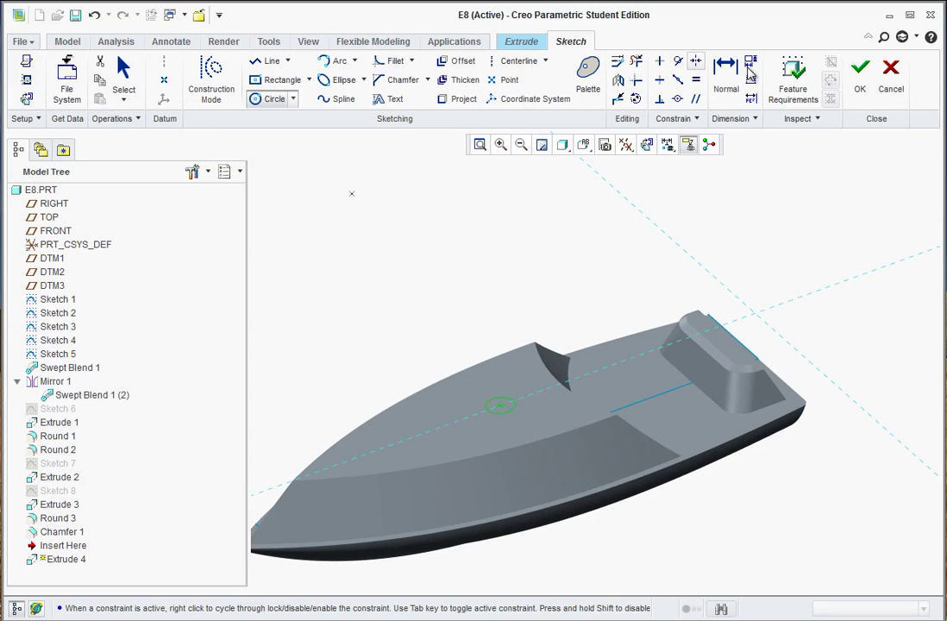
left_click(859, 72)
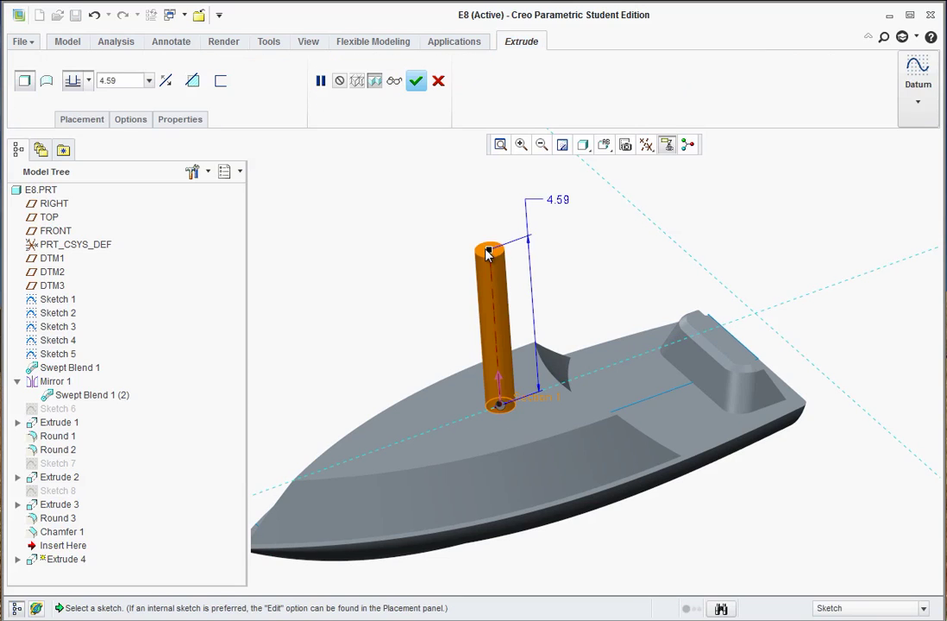
Extrude the mast circle 11.06 high with a 1.0 taper
left_click_drag(488, 252, 490, 178)
scroll(559, 549, "down", 3)
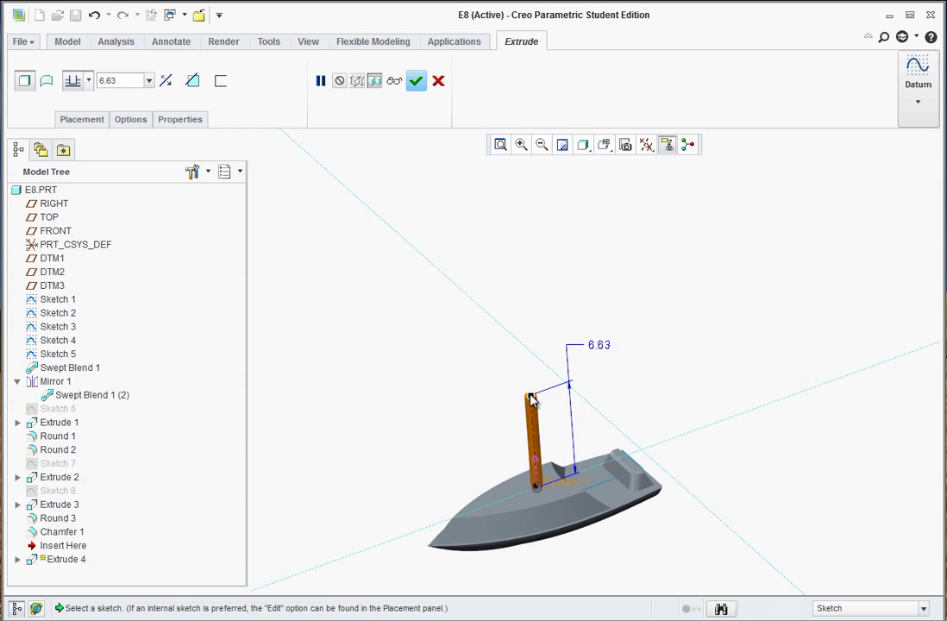
left_click_drag(531, 398, 518, 337)
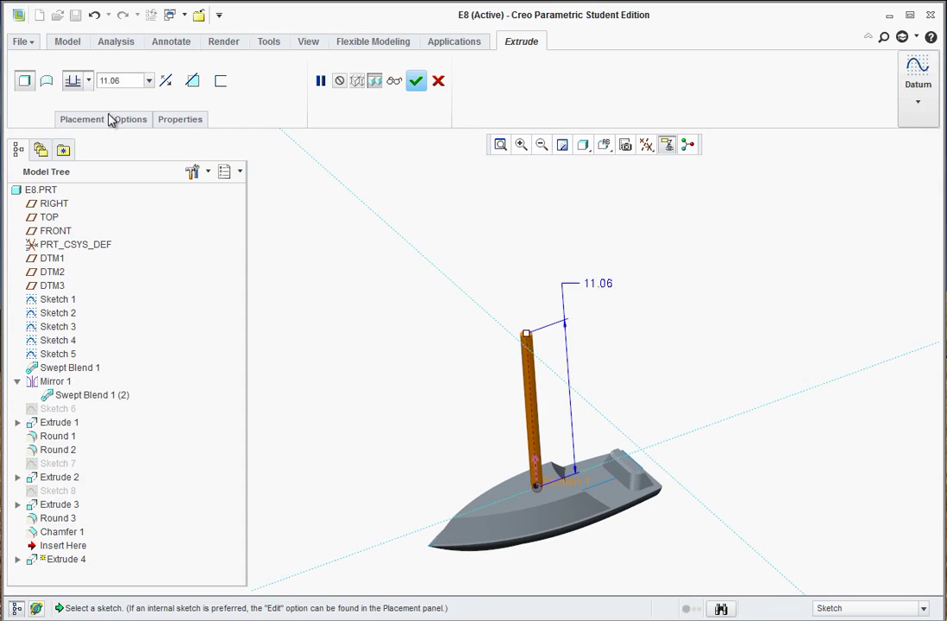
left_click(130, 119)
left_click(131, 251)
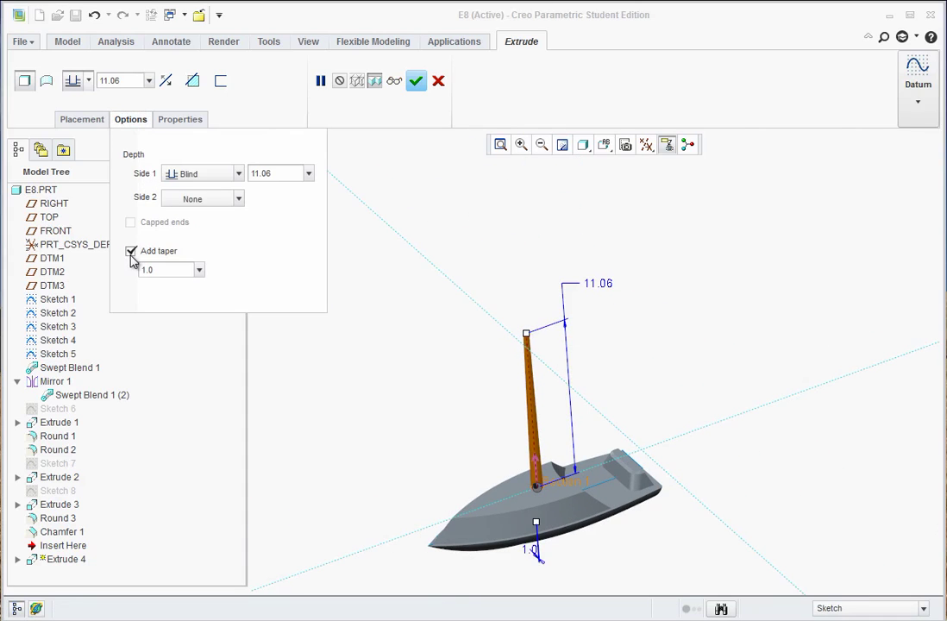
left_click(415, 80)
scroll(518, 504, "down", 4)
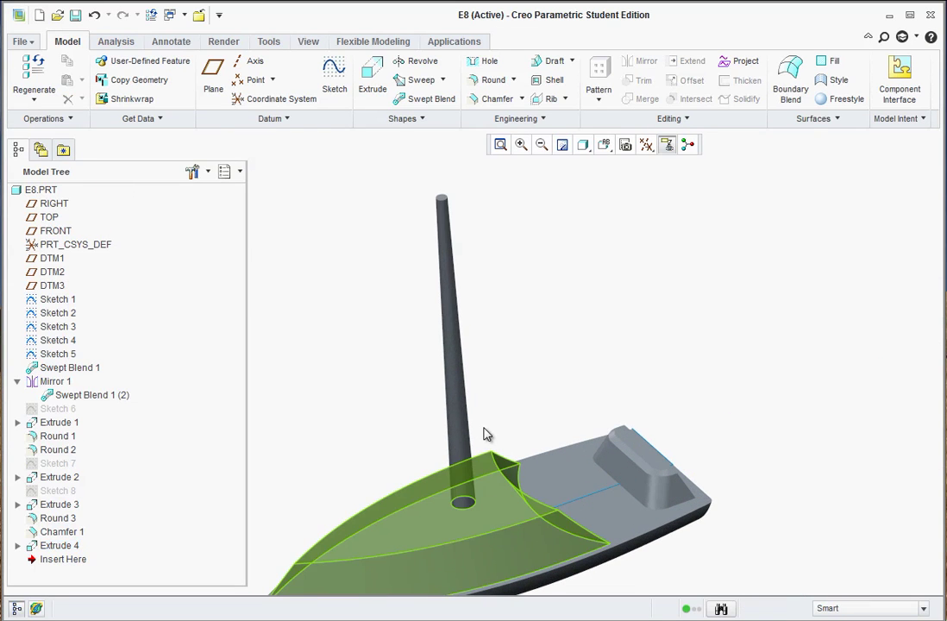
Start Sketch 9 on the RIGHT datum plane, viewed from the LEFT orientation
left_click(54, 204)
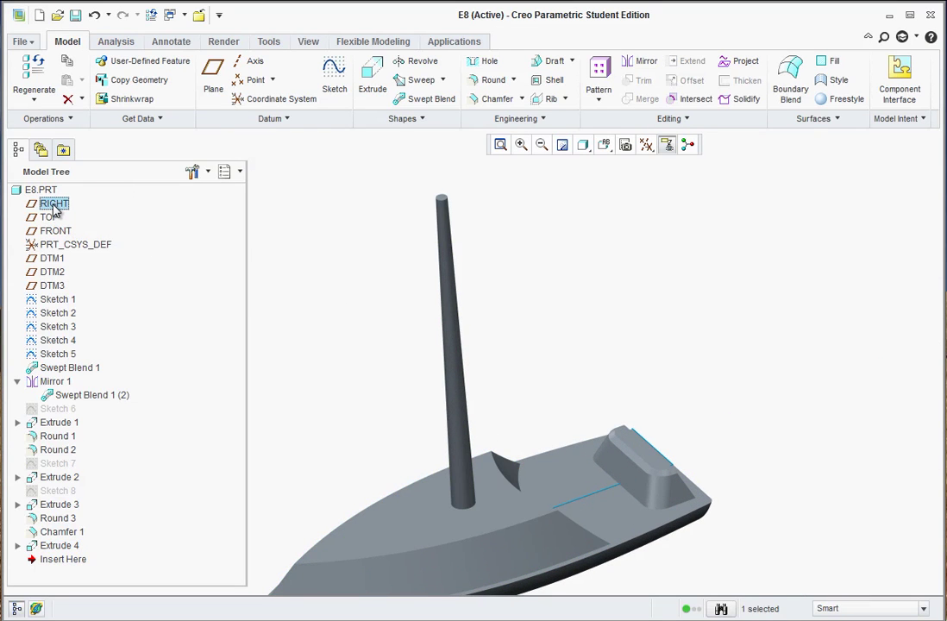
left_click(333, 82)
left_click(584, 145)
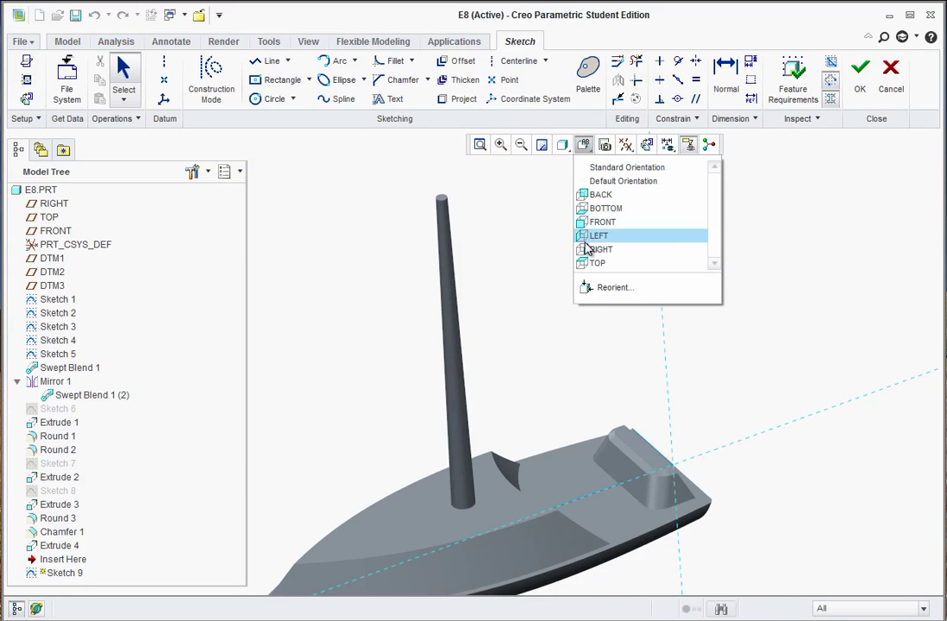
left_click(596, 236)
scroll(653, 418, "up", 5)
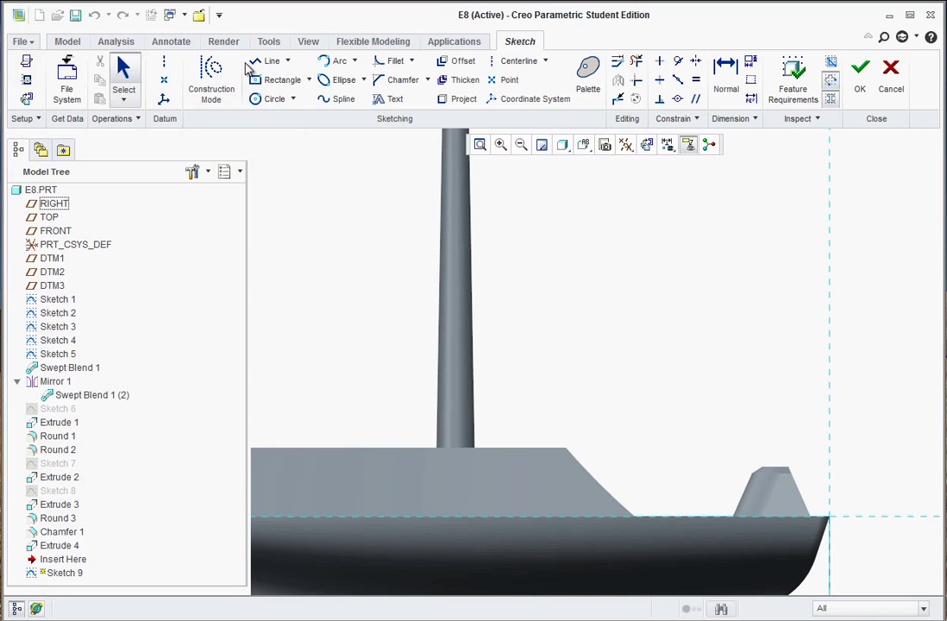
Draw four lines forming a closed, tapering boom profile extending from the mast
left_click(268, 60)
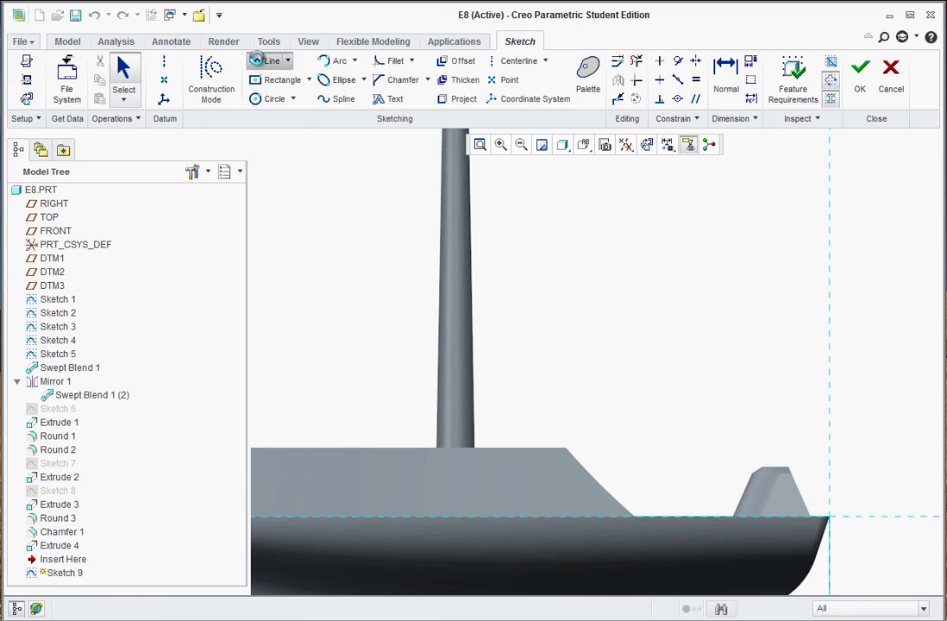
left_click(466, 382)
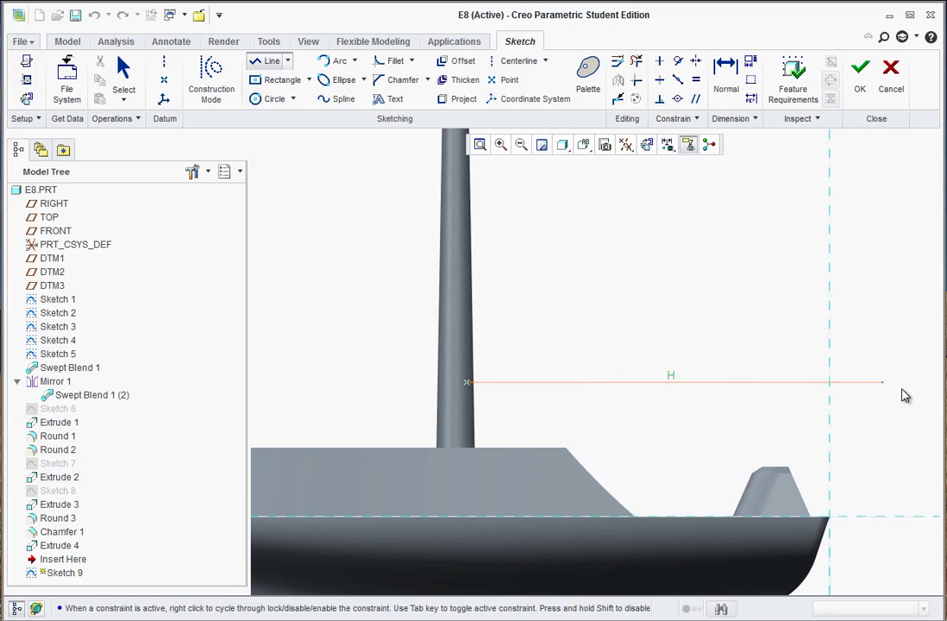
left_click(922, 383)
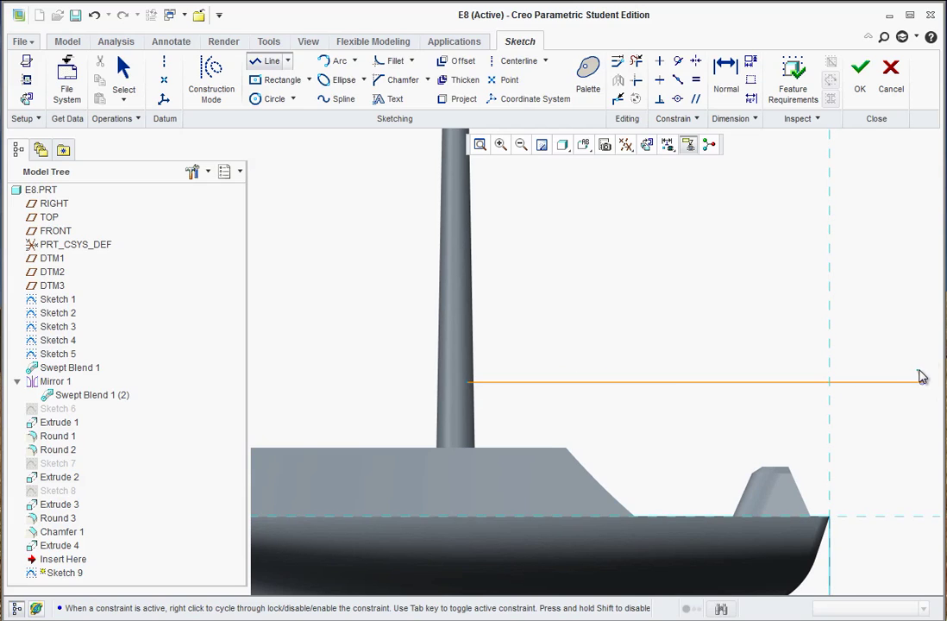
scroll(923, 375, "up", 3)
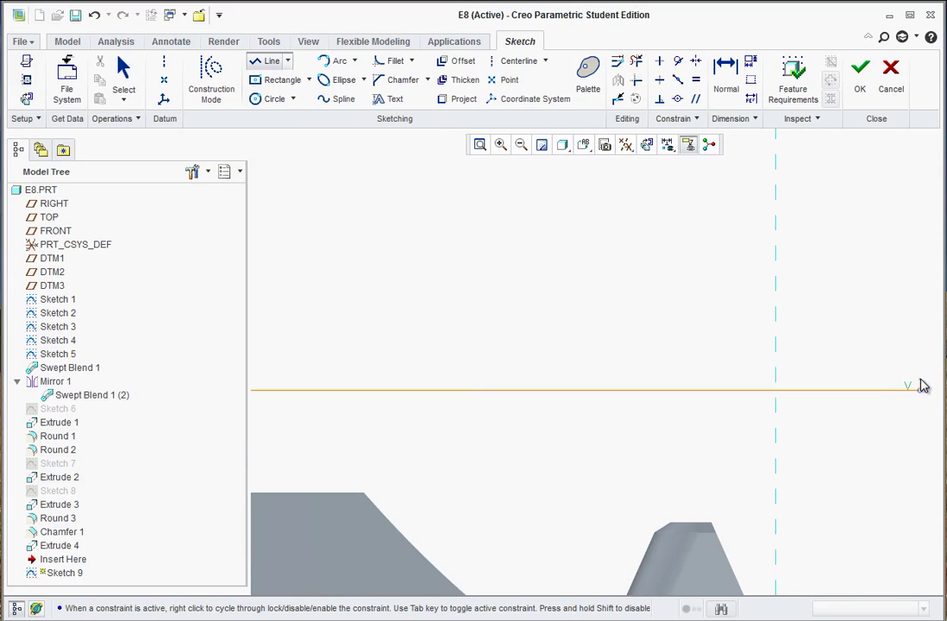
scroll(439, 395, "down", 3)
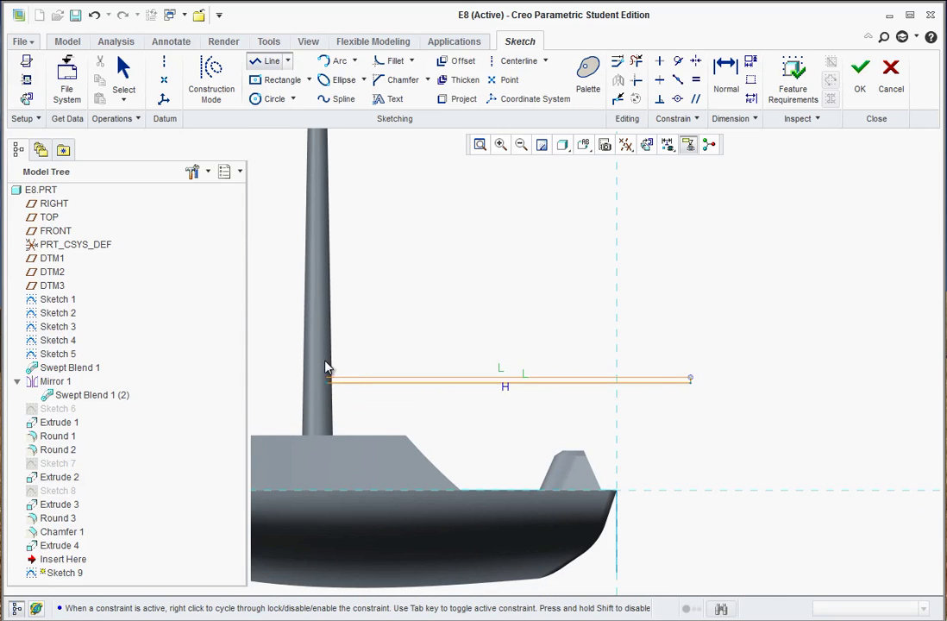
scroll(326, 371, "up", 1)
scroll(324, 380, "down", 2)
scroll(325, 381, "up", 7)
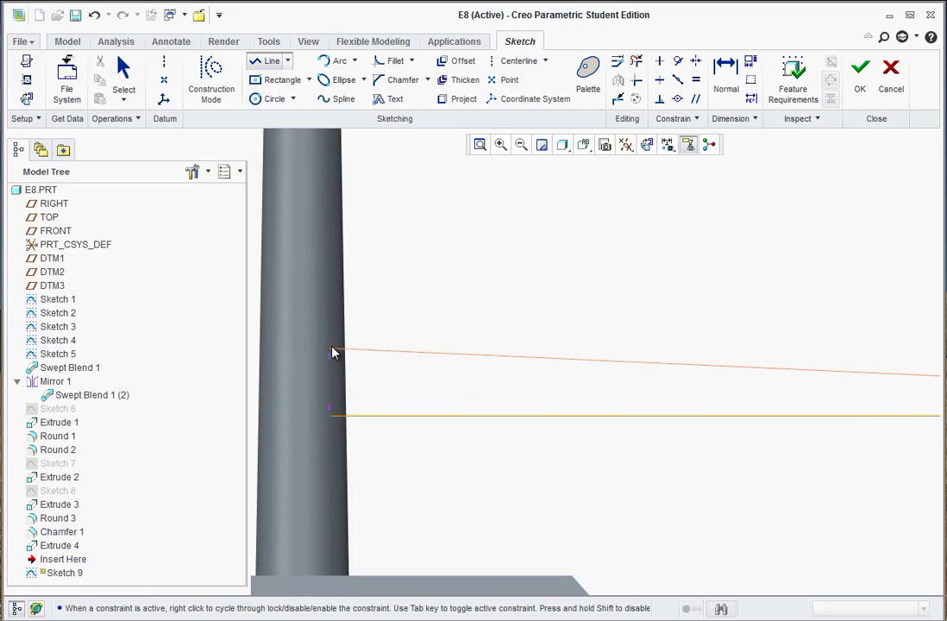
left_click(332, 354)
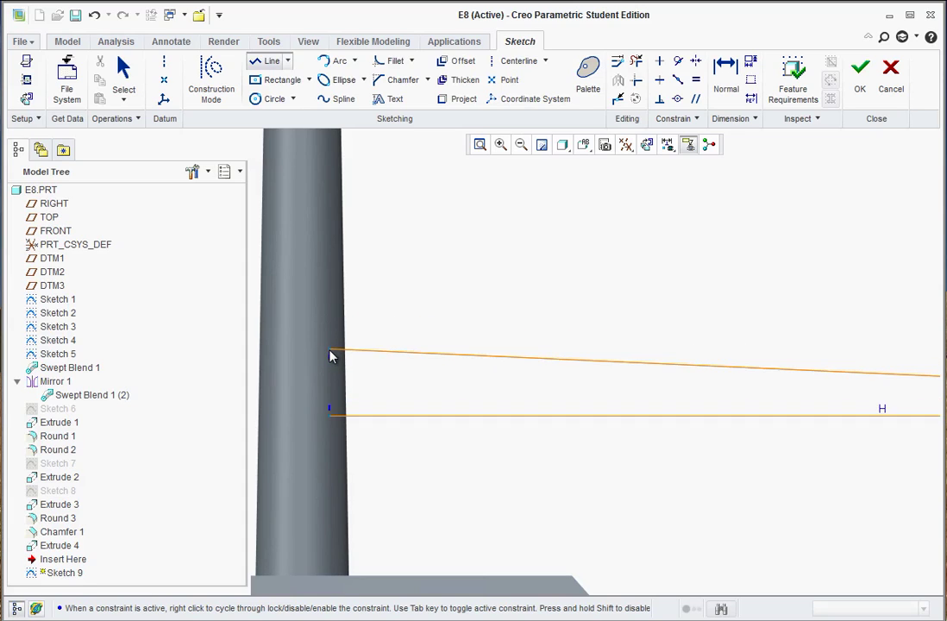
left_click(330, 415)
middle_click(438, 392)
middle_click(440, 405)
scroll(446, 440, "down", 3)
scroll(467, 429, "up", 4)
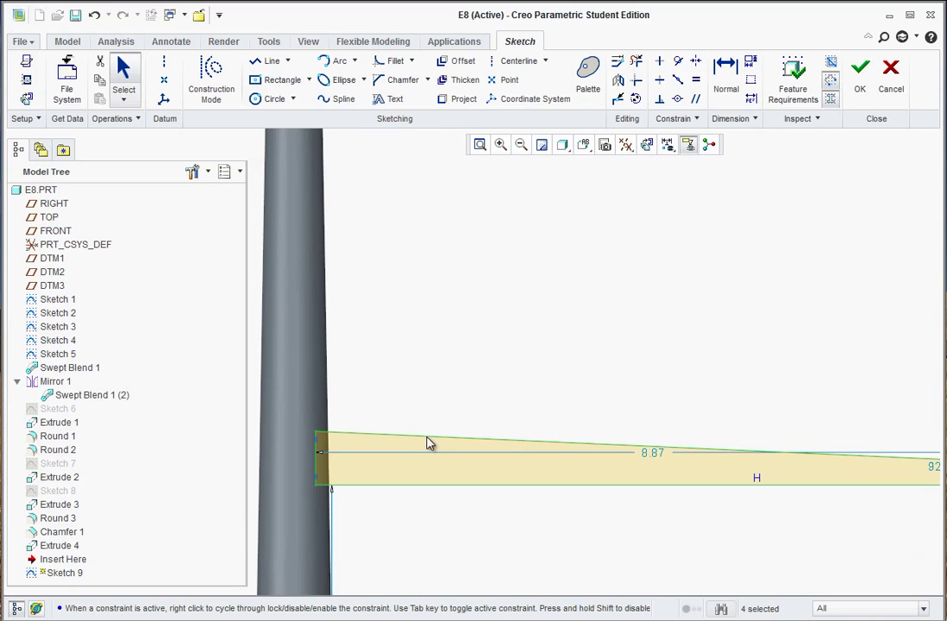
Move the boom outline against the mast and set its mast-end height to 0.375
mouse_move(422, 435)
left_mouse_down()
mouse_move(421, 459)
mouse_move(367, 435)
mouse_move(316, 429)
mouse_move(316, 456)
mouse_move(323, 437)
left_mouse_up()
scroll(466, 548, "down", 4)
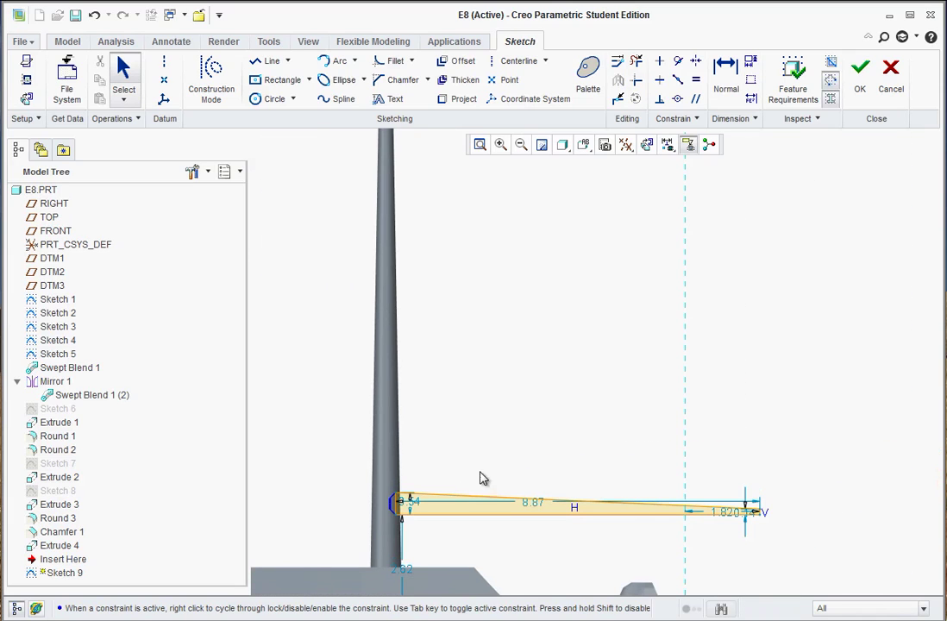
scroll(408, 476, "up", 3)
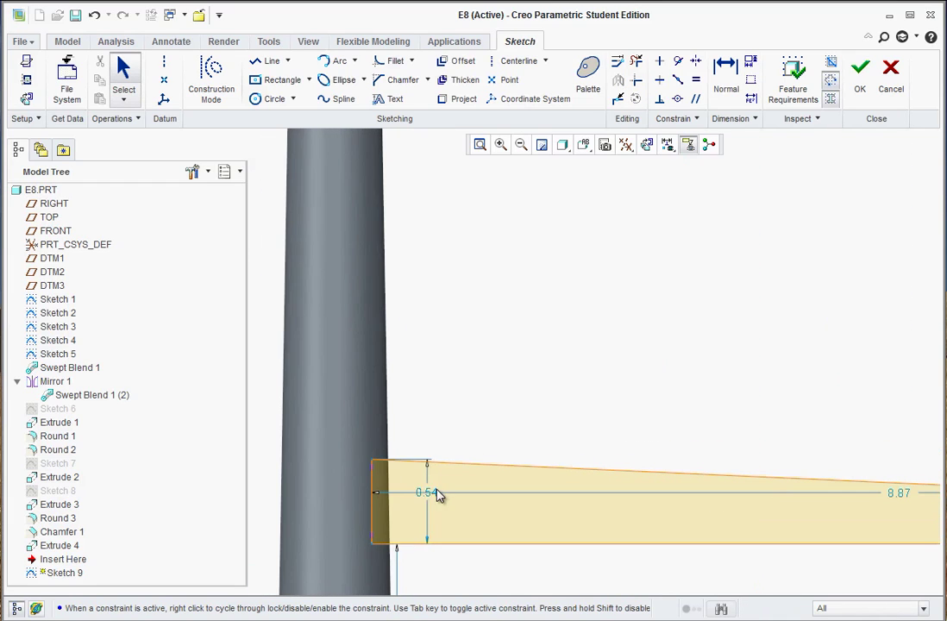
double_click(424, 490)
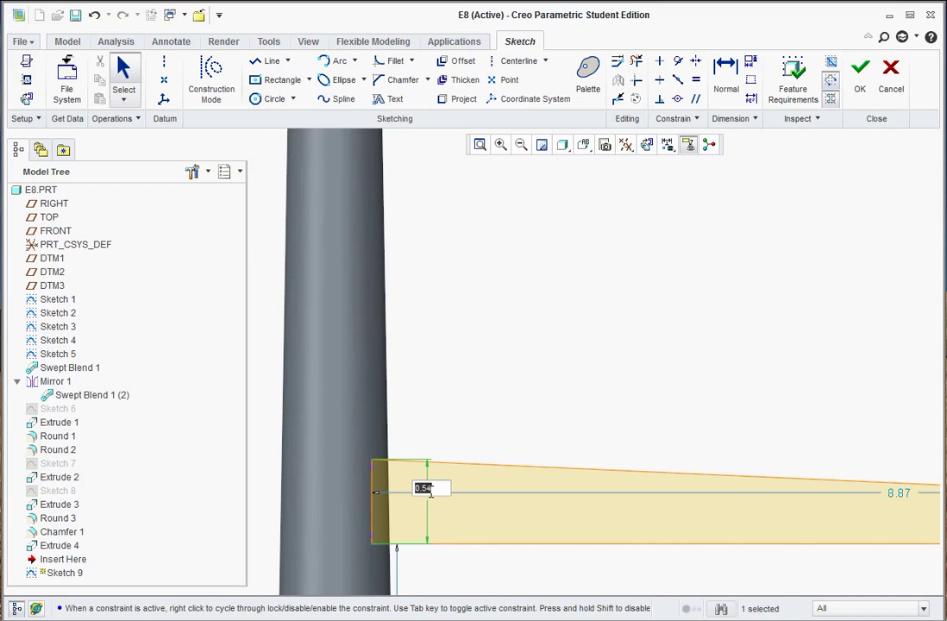
type(".375")
key("Return")
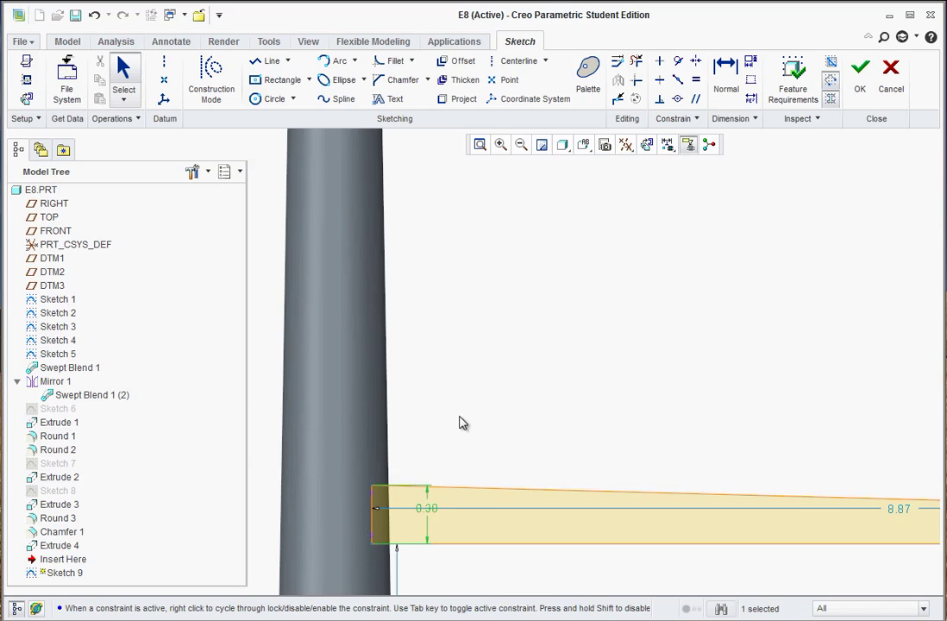
scroll(507, 534, "down", 5)
scroll(656, 556, "up", 2)
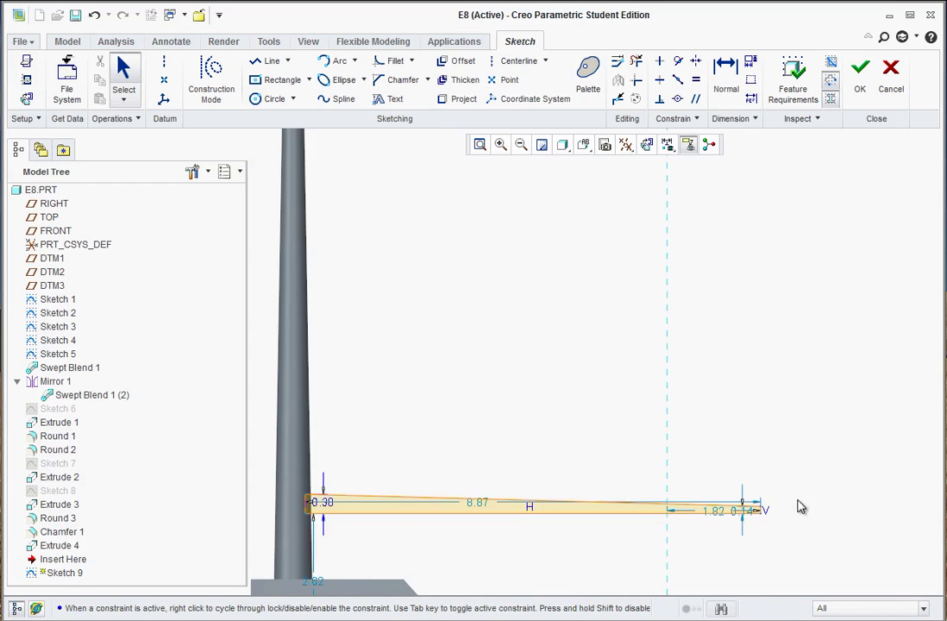
scroll(757, 514, "up", 3)
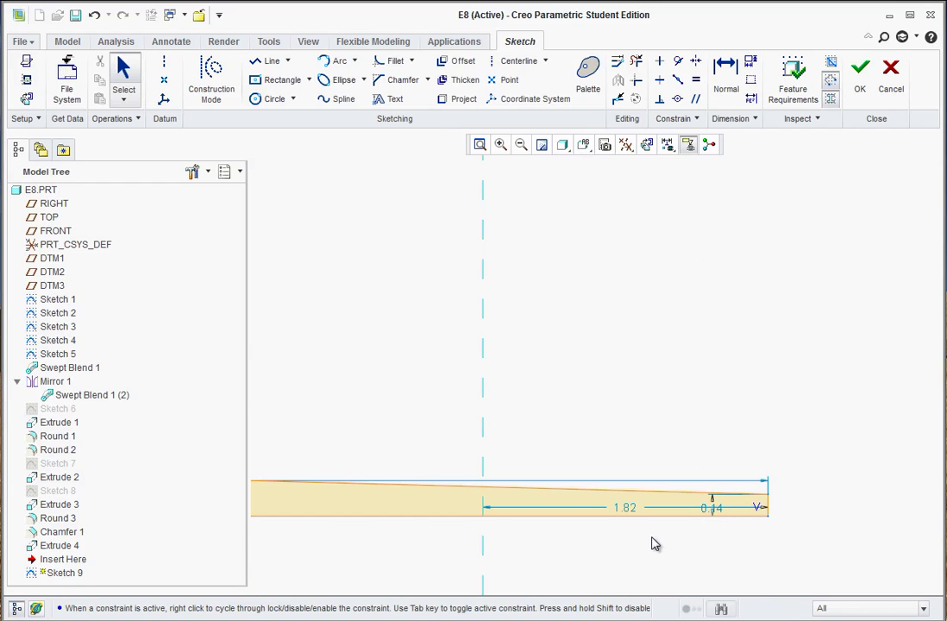
scroll(629, 556, "down", 3)
scroll(587, 541, "up", 1)
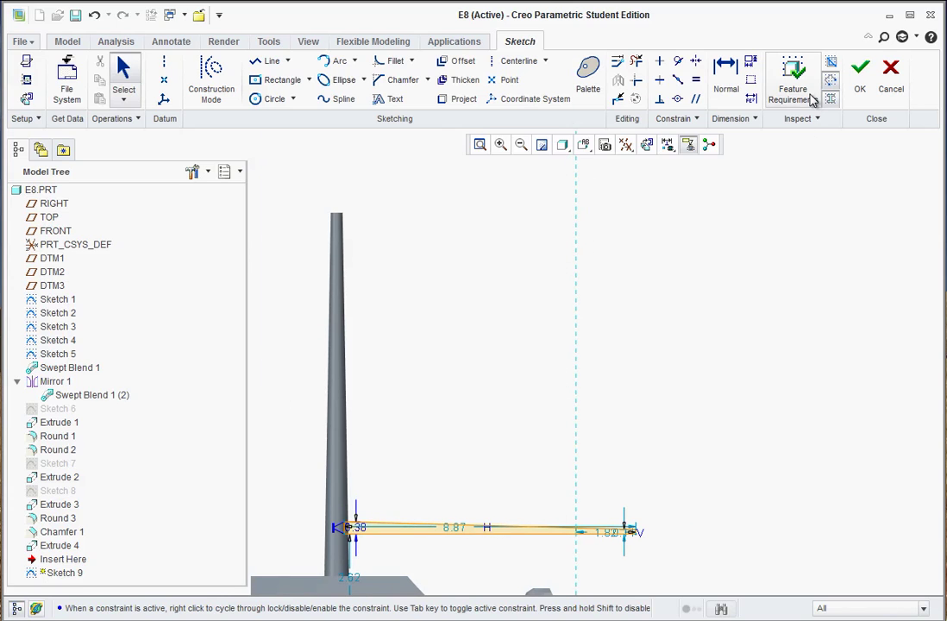
Finish Sketch 9 and revolve it 360.0° about its horizontal line to form the boom
left_click(859, 80)
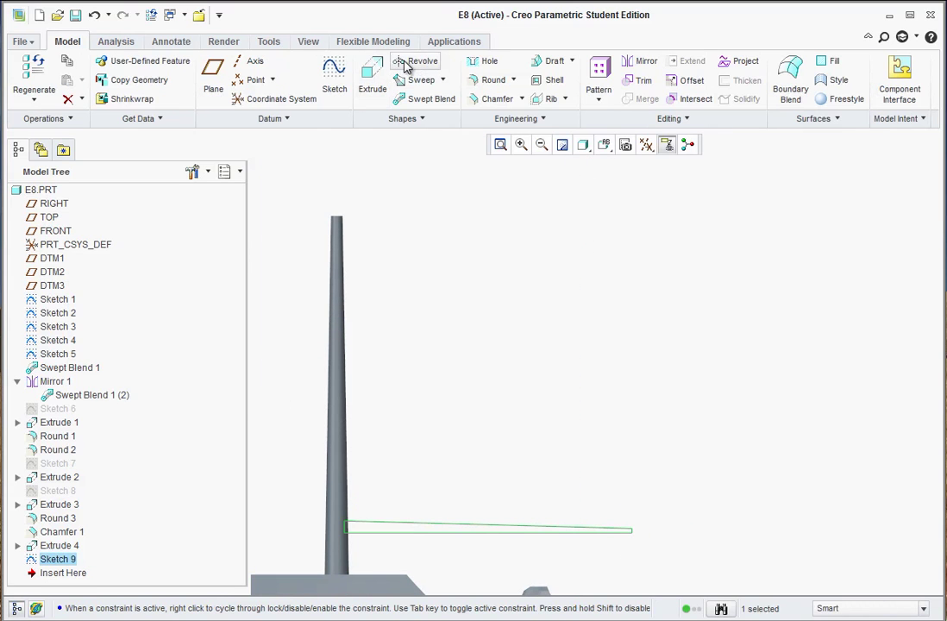
left_click(406, 61)
left_click(387, 538)
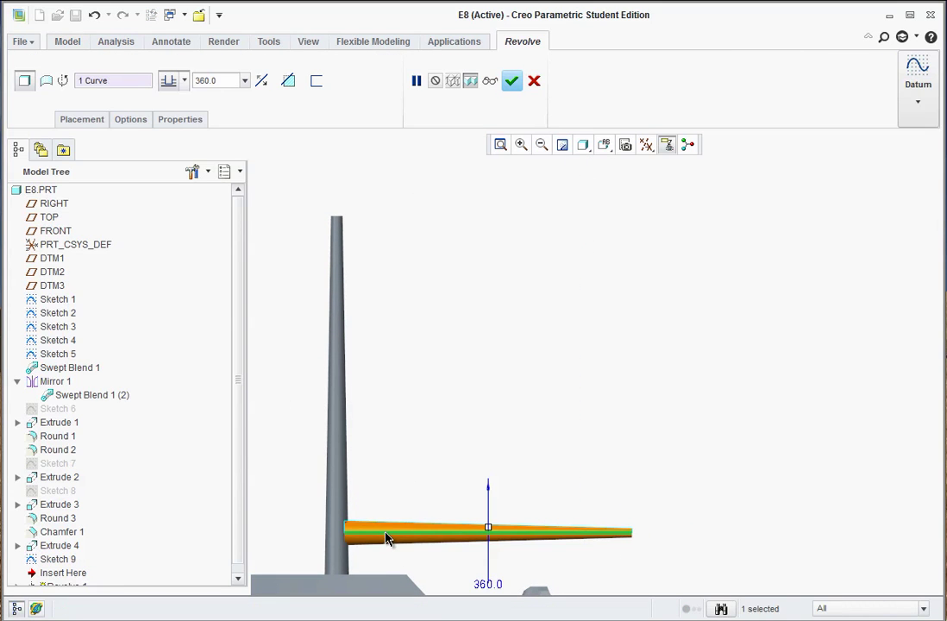
middle_click(411, 438)
Orbit and zoom the view to inspect the completed sailboat
middle_click_drag(427, 459, 391, 508)
scroll(371, 526, "down", 3)
scroll(353, 536, "up", 3)
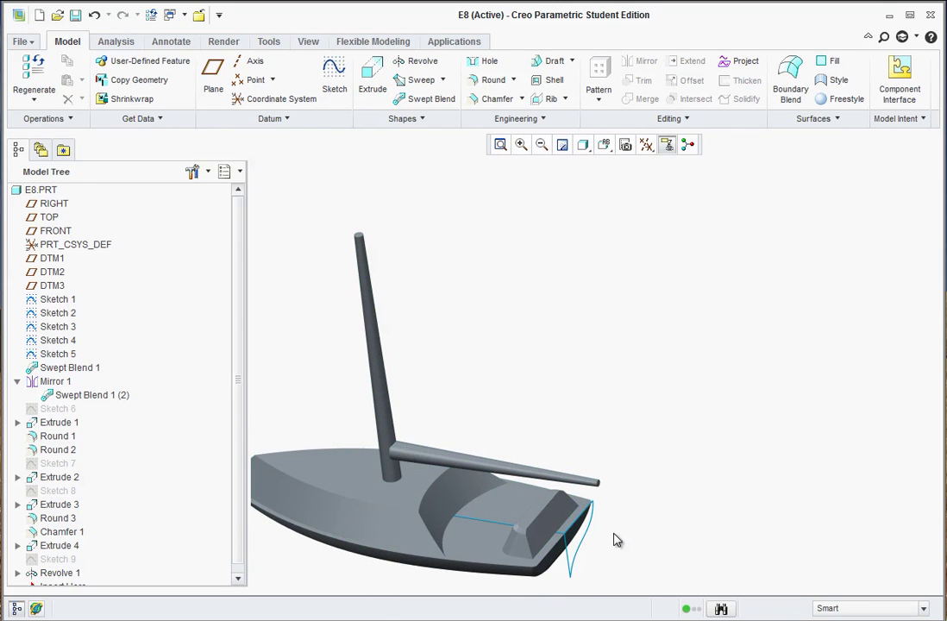
scroll(501, 598, "down", 2)
scroll(494, 570, "up", 2)
mouse_move(494, 571)
middle_mouse_down()
mouse_move(511, 507)
mouse_move(570, 543)
middle_mouse_up()
scroll(437, 567, "down", 2)
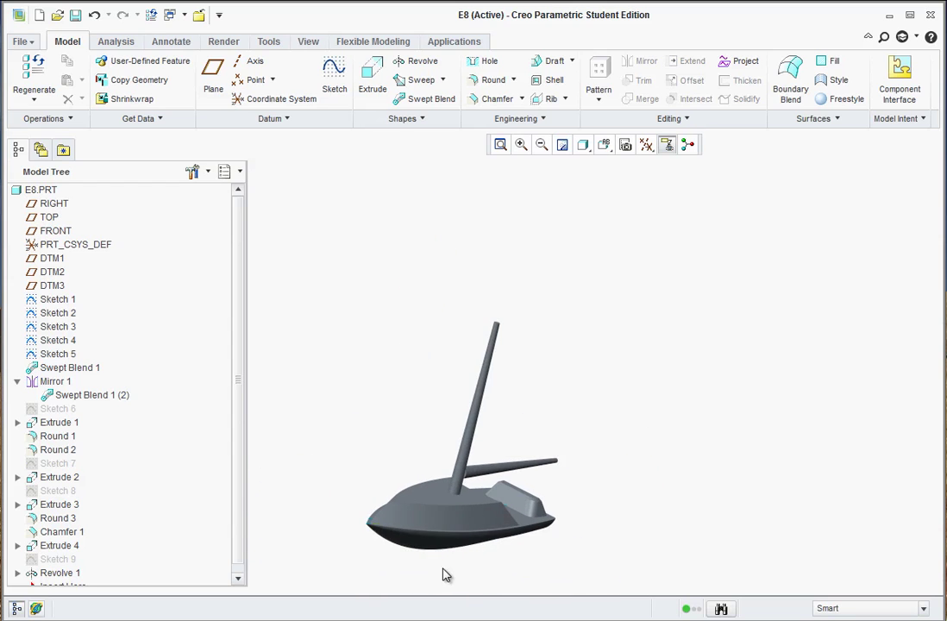
scroll(434, 559, "up", 2)
mouse_move(434, 559)
middle_mouse_down()
mouse_move(488, 482)
mouse_move(469, 488)
mouse_move(465, 468)
mouse_move(489, 476)
mouse_move(479, 461)
middle_mouse_up()
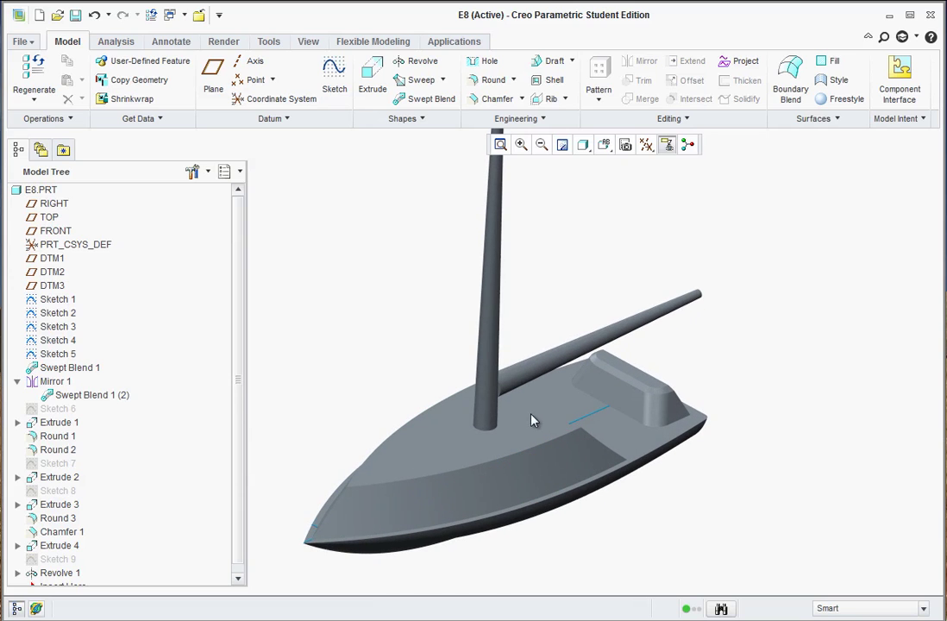